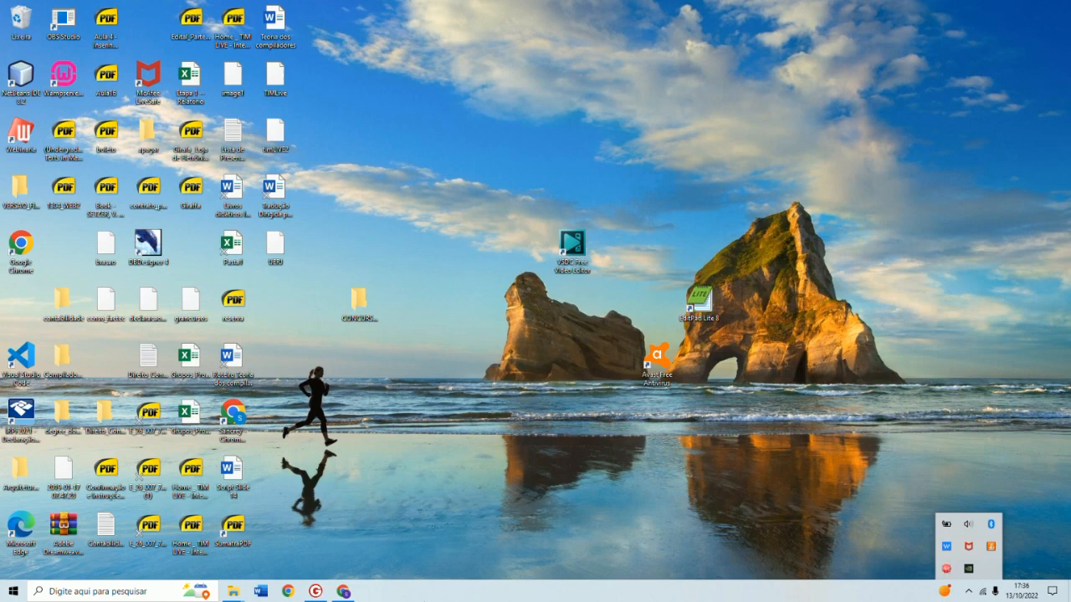
# Open Excel from the Start menu, create a blank workbook and maximize its window
pyautogui.click(14, 591)
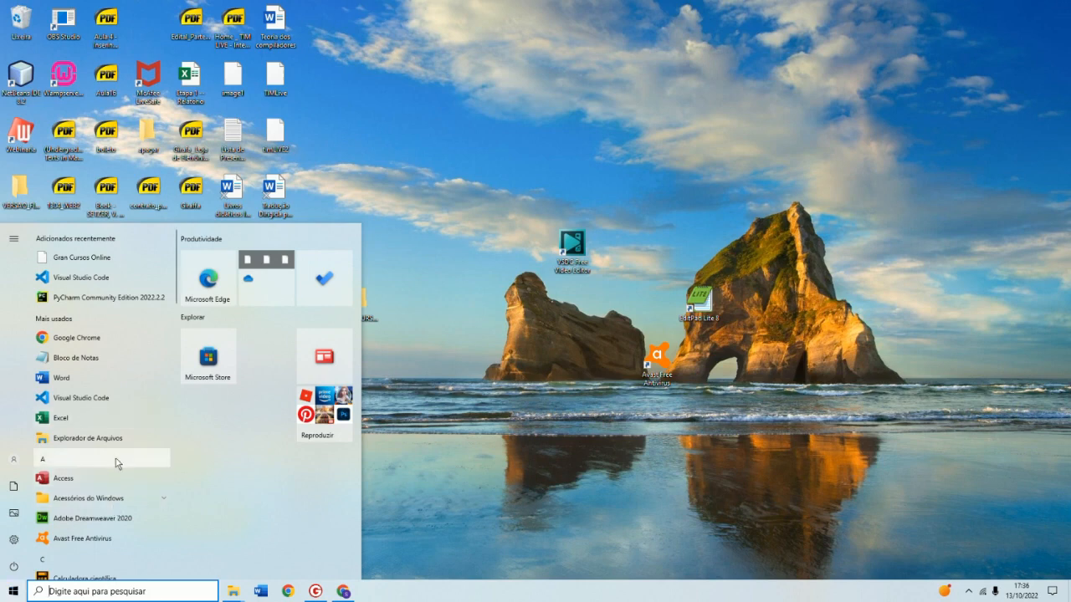
pyautogui.scroll(-5, 114, 468)
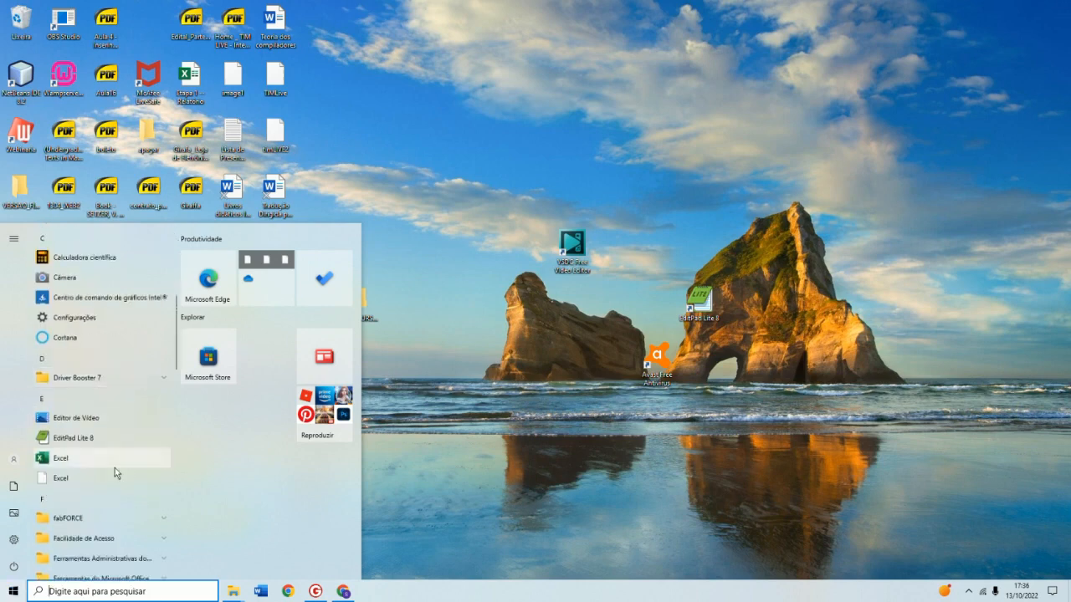
pyautogui.click(117, 462)
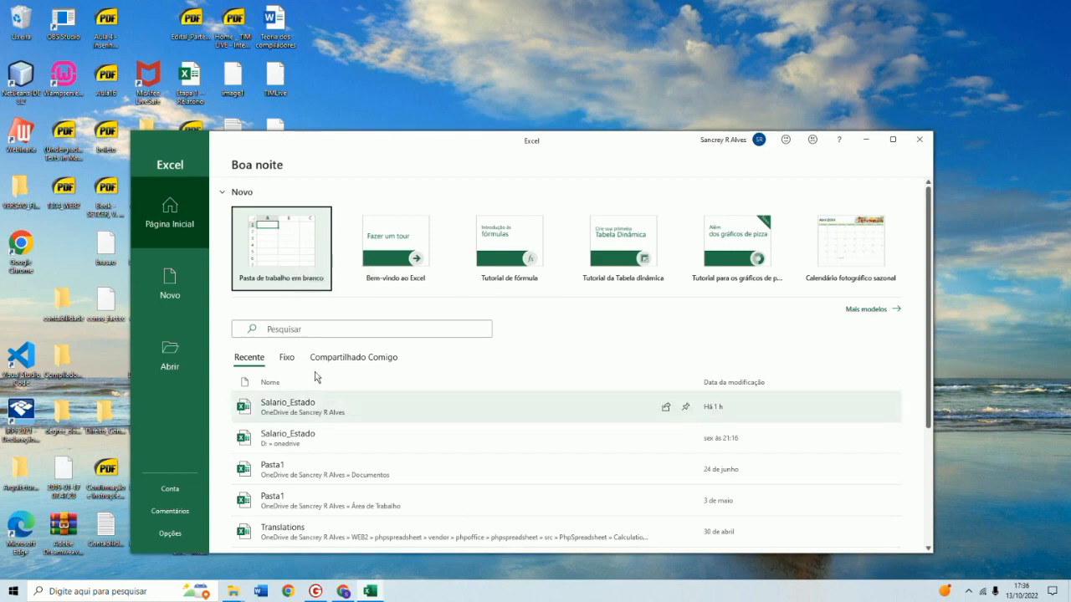
pyautogui.click(306, 262)
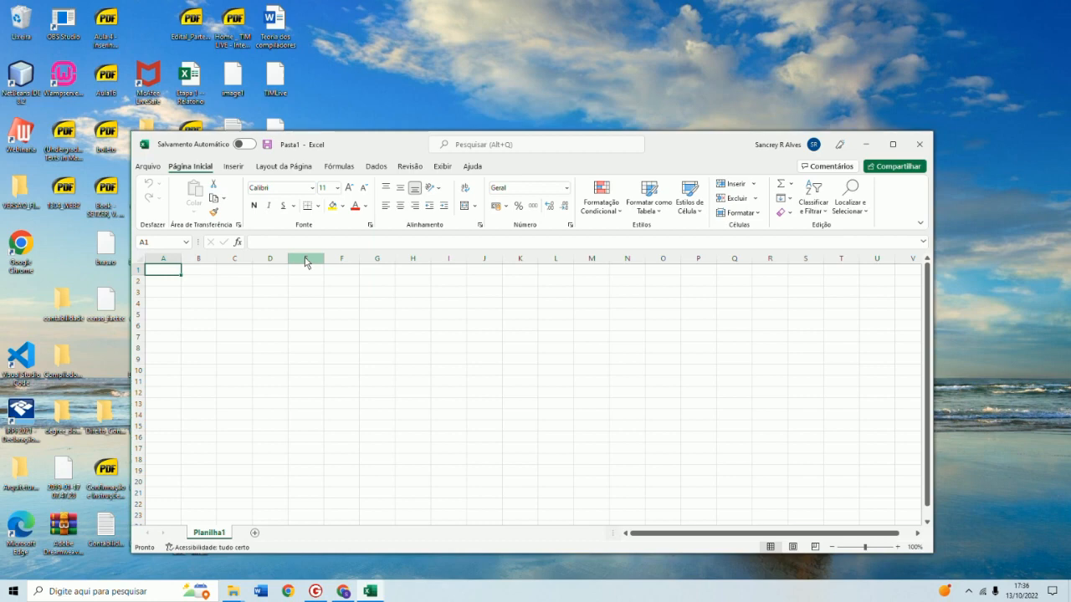
pyautogui.click(892, 144)
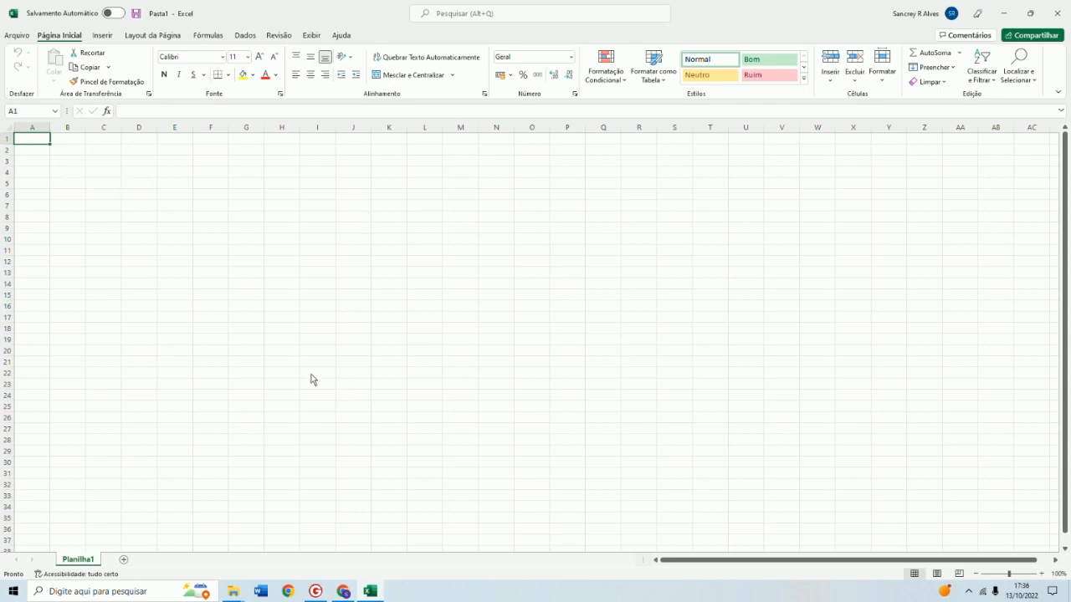
pyautogui.moveTo(1021, 576); pyautogui.dragTo(1027, 576)
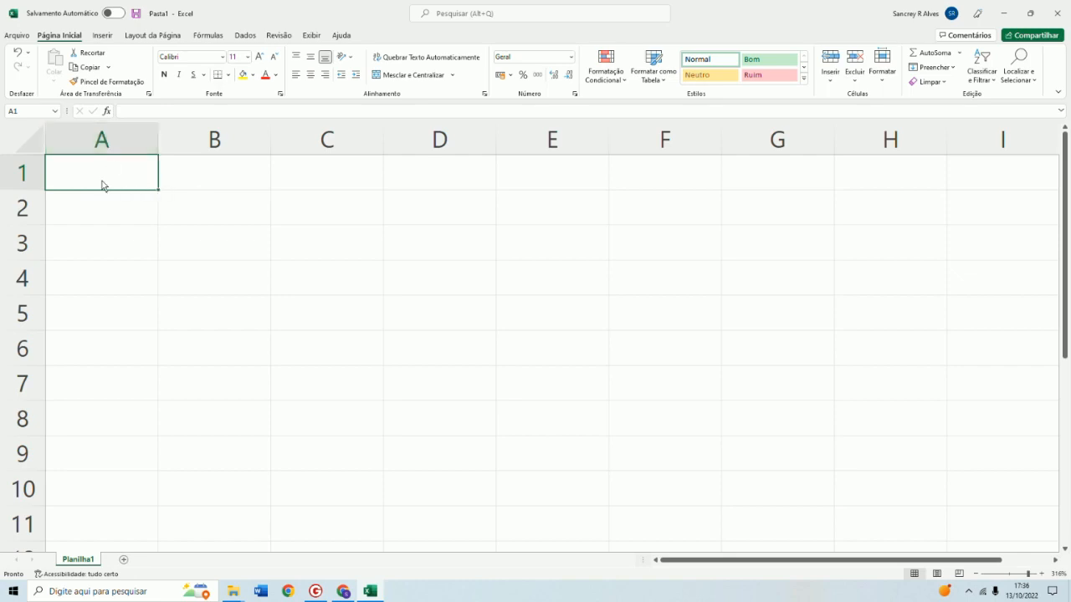
# Examine the worksheet cells, the formula bar and the ribbon tabs
pyautogui.click(202, 288)
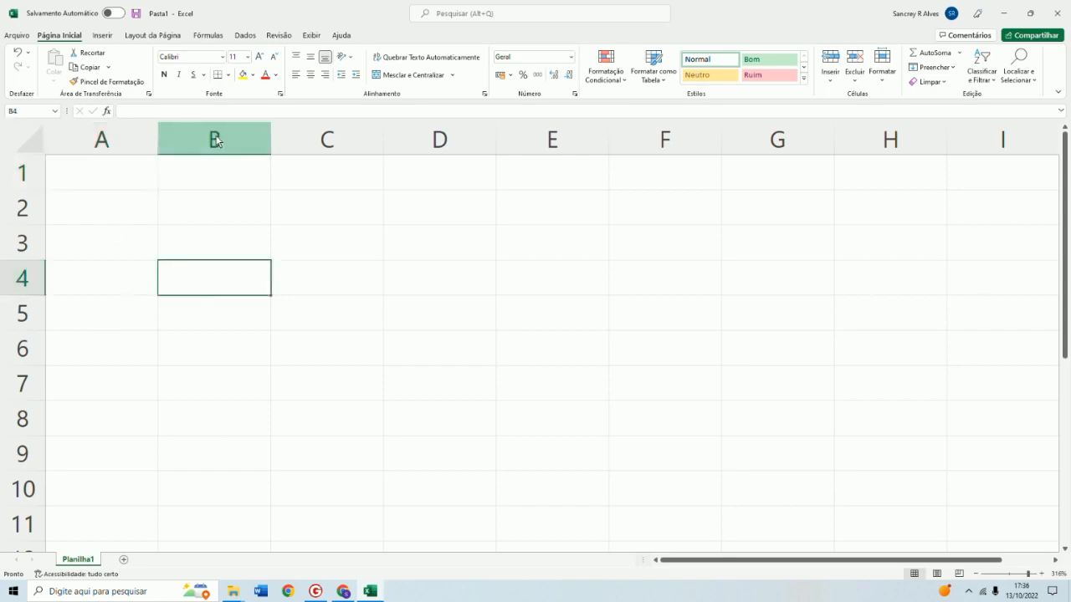
pyautogui.click(410, 361)
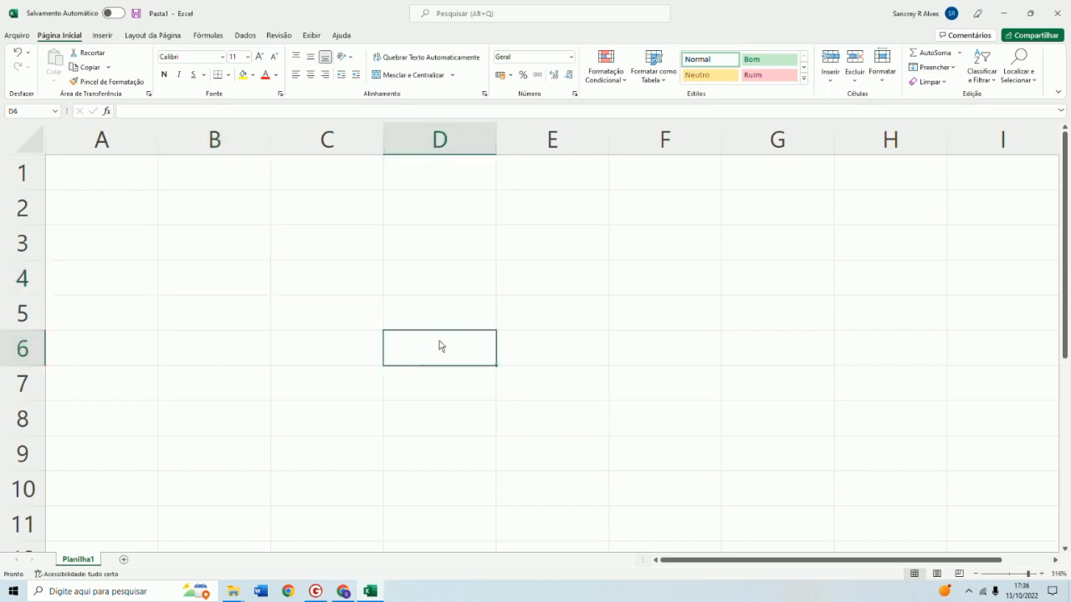
pyautogui.click(114, 168)
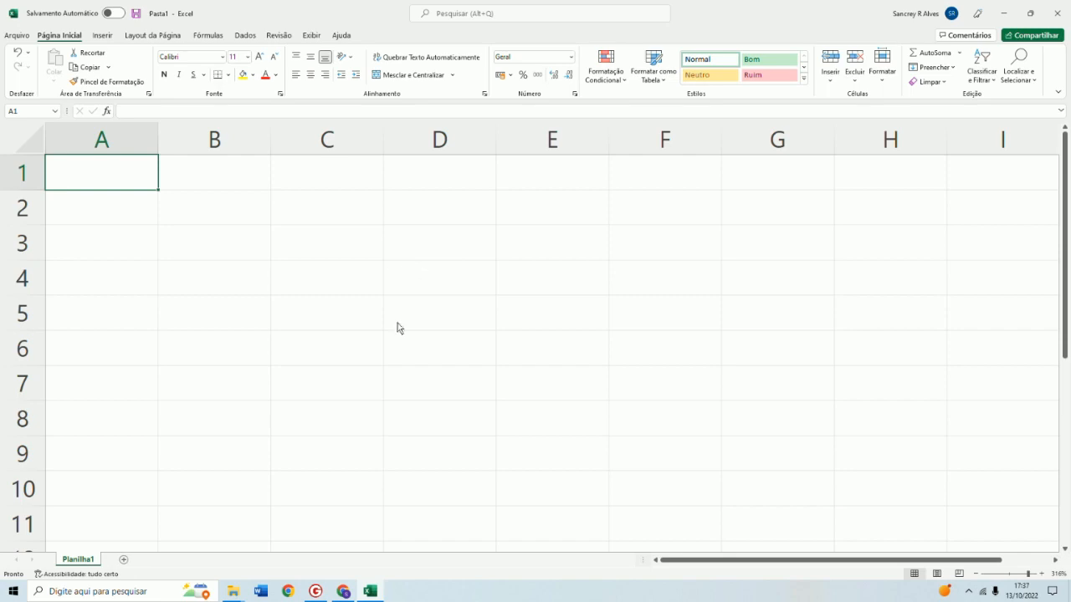
pyautogui.click(161, 113)
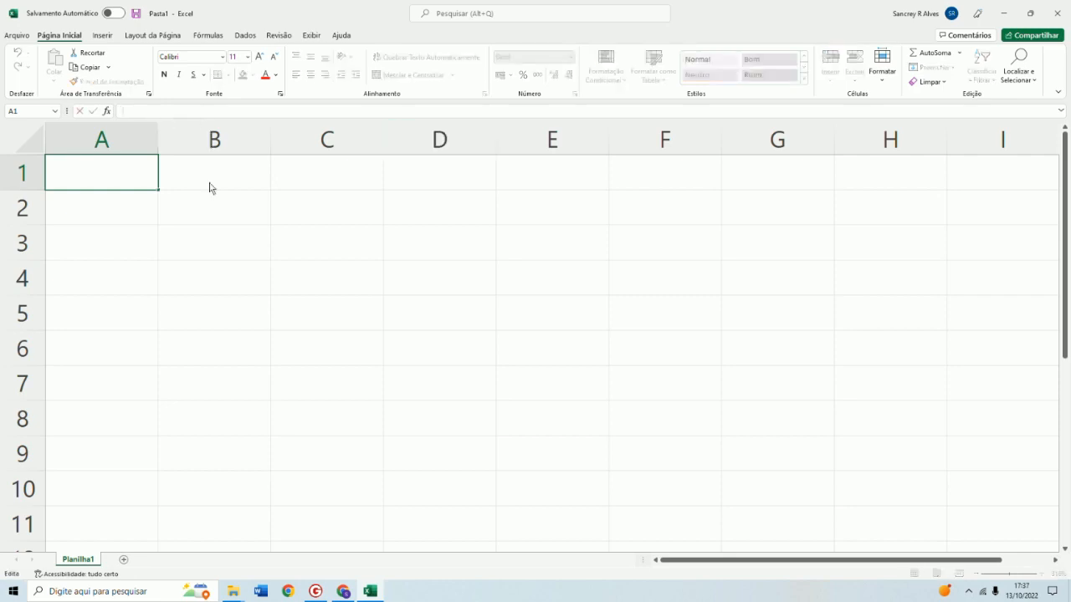
pyautogui.click(231, 216)
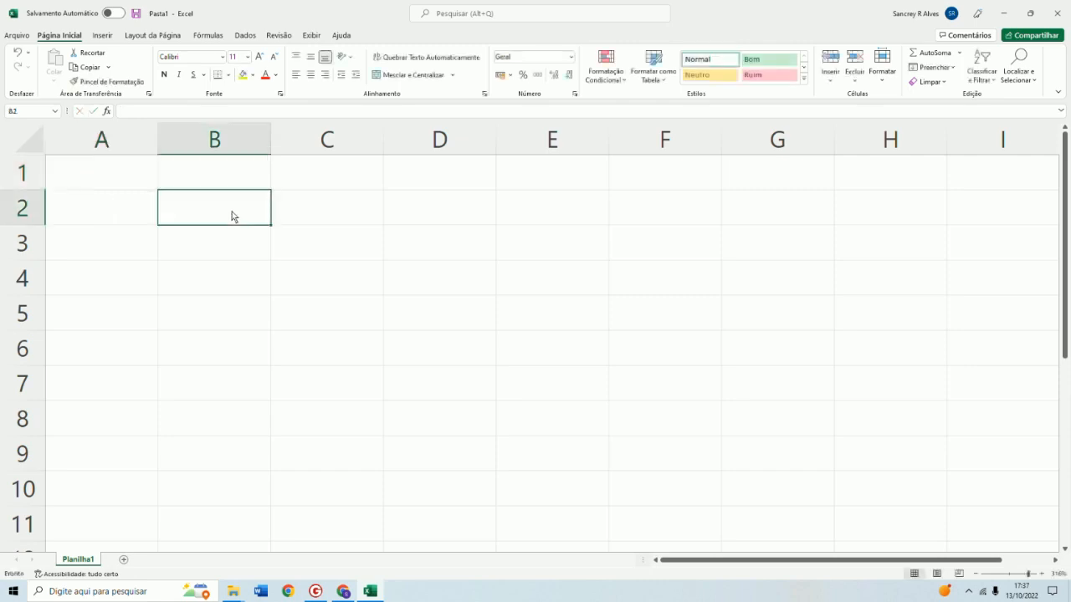
pyautogui.click(129, 244)
pyautogui.click(322, 255)
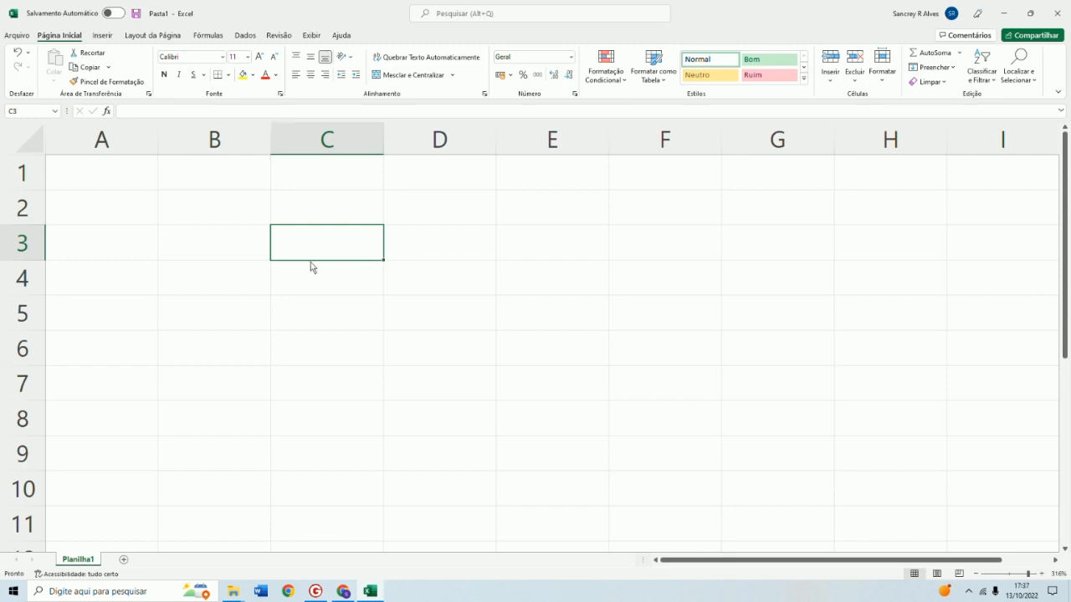
pyautogui.click(242, 285)
pyautogui.click(286, 112)
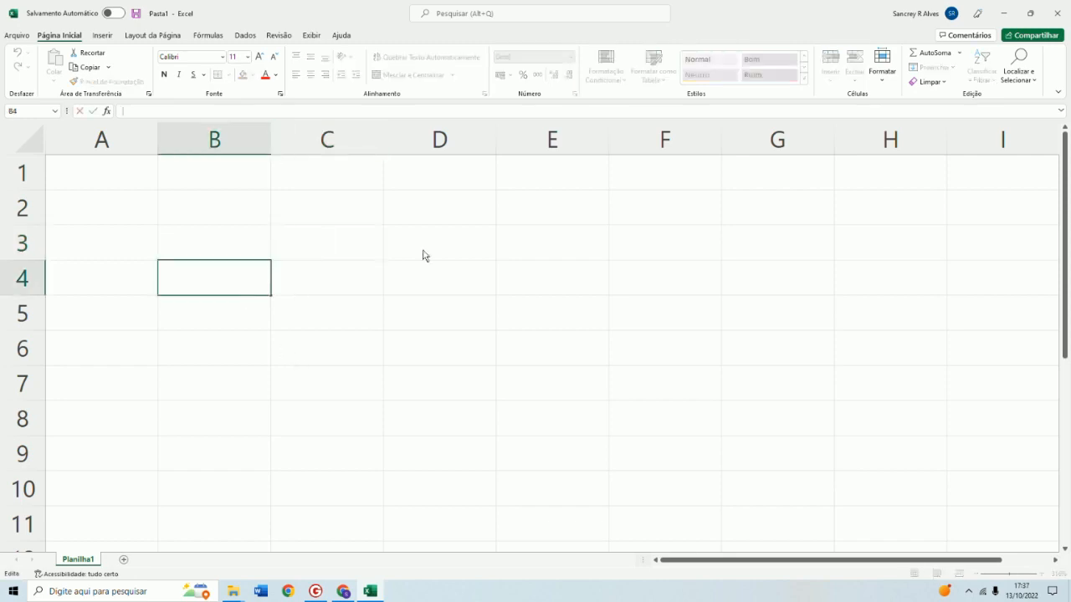
pyautogui.click(311, 319)
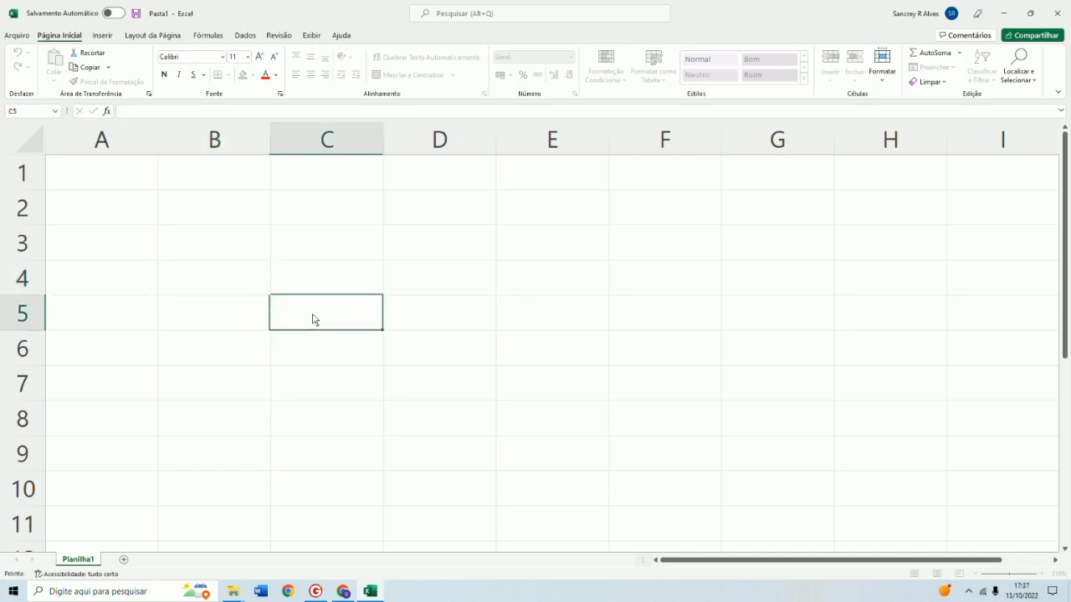
pyautogui.click(355, 219)
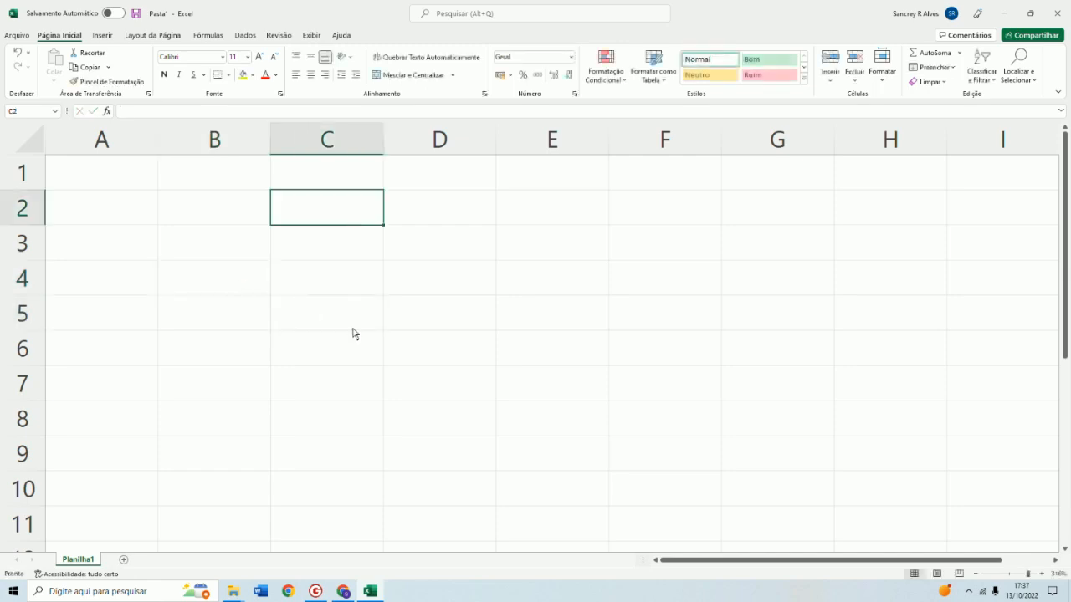
pyautogui.click(271, 113)
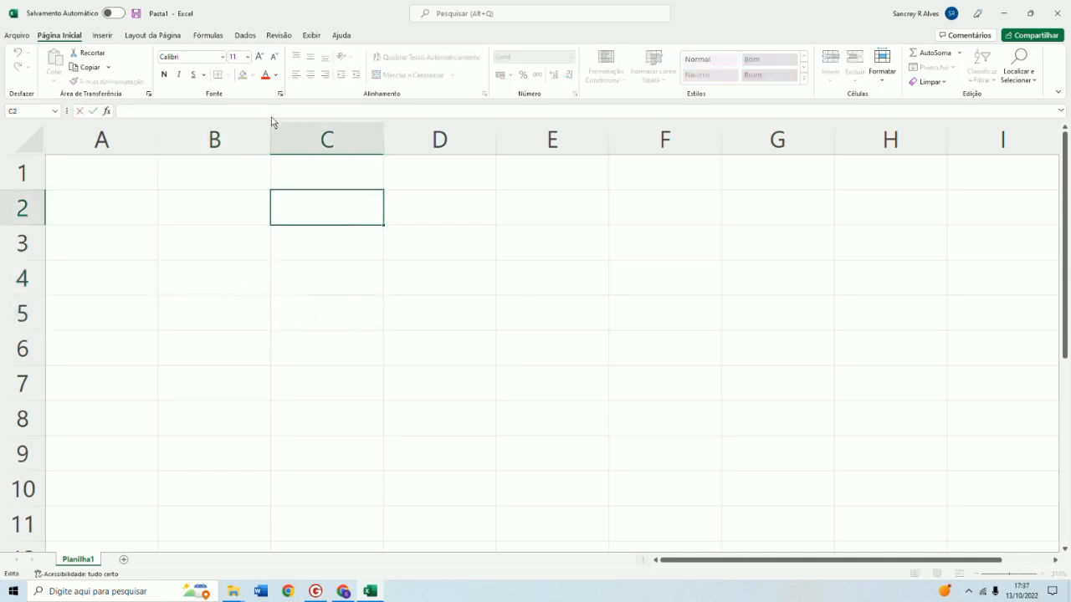
pyautogui.click(107, 37)
pyautogui.click(149, 38)
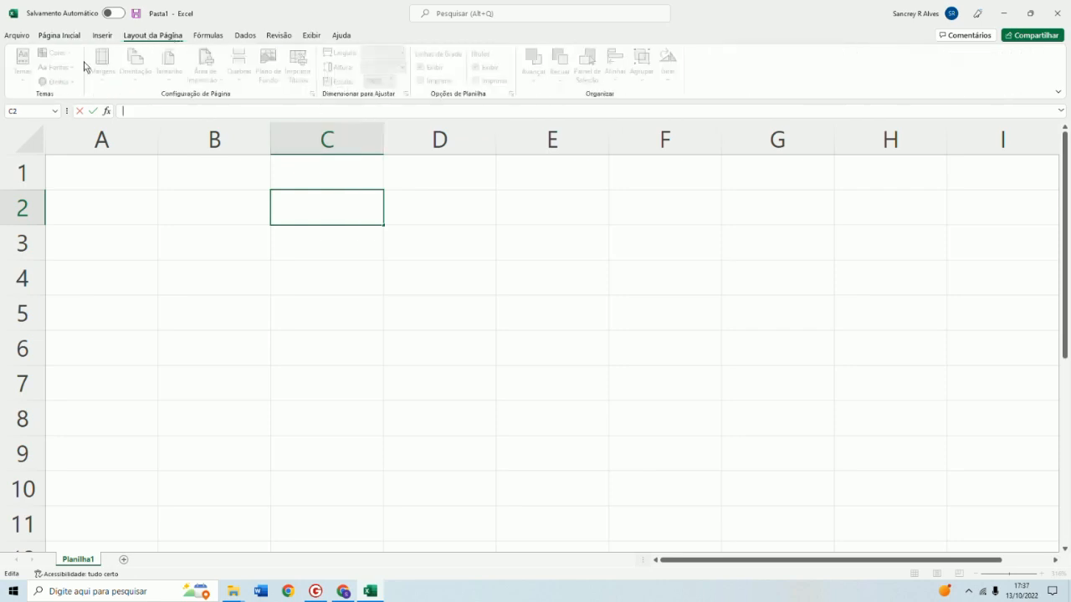
pyautogui.click(51, 38)
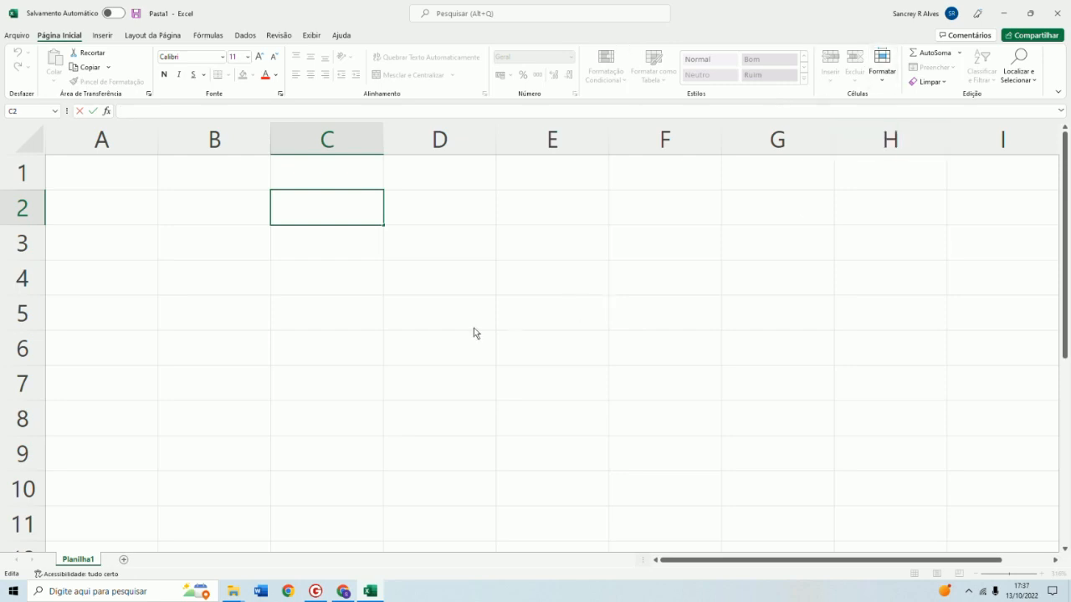
# Enter 10 in cell A1 and 5 in cell B1
pyautogui.click(116, 185)
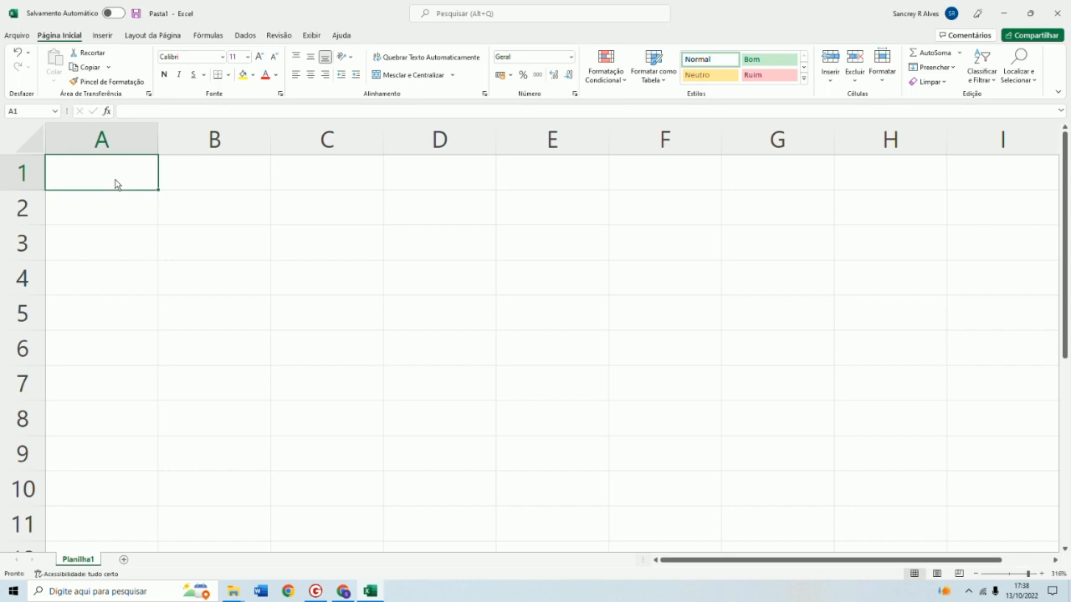
pyautogui.write('10')
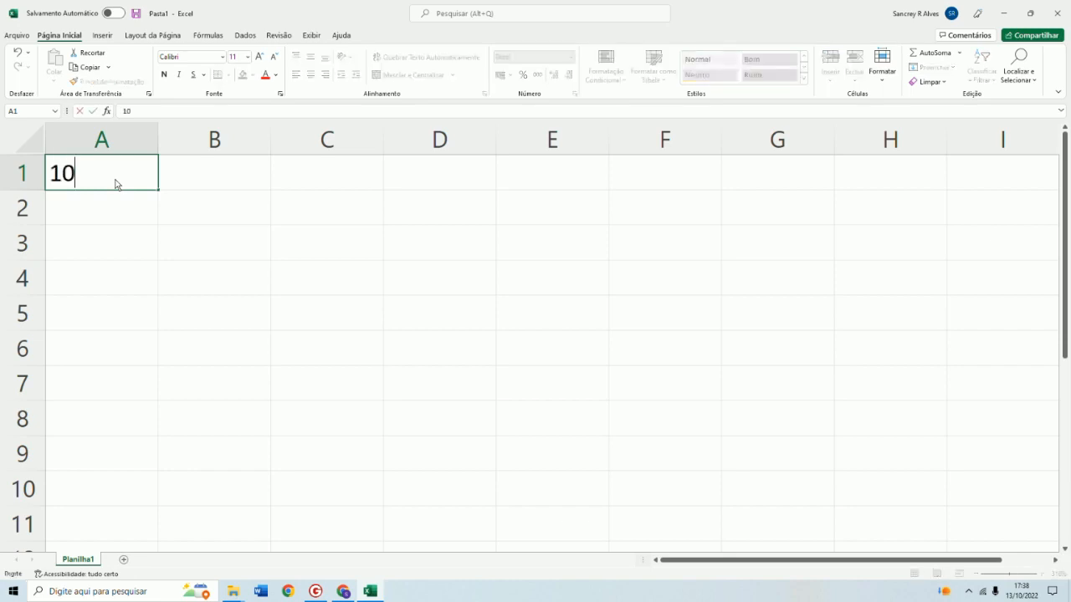
pyautogui.press('Return')
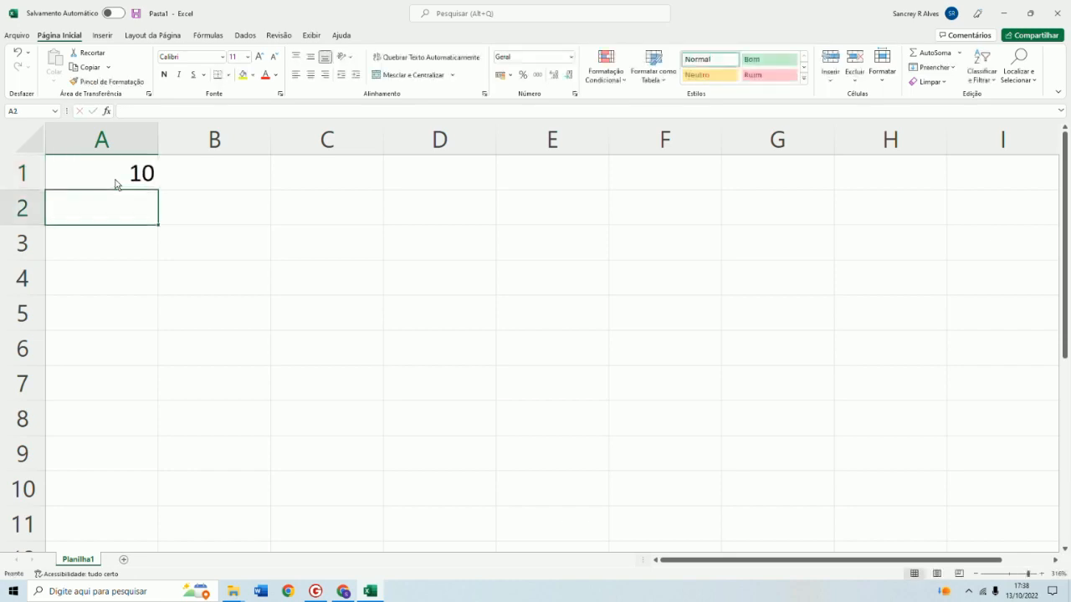
pyautogui.click(214, 186)
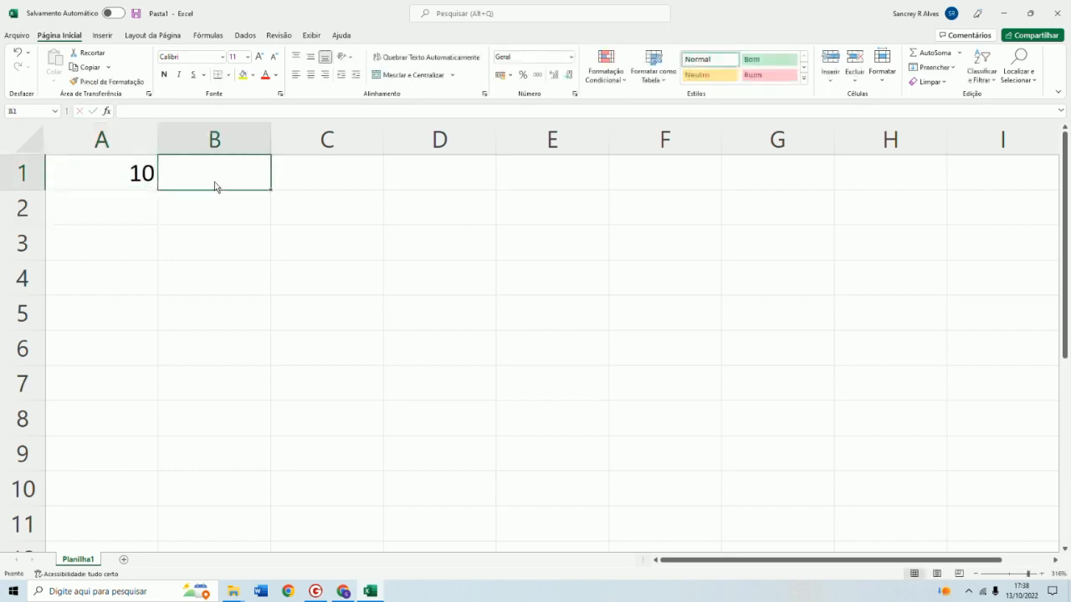
pyautogui.write('5')
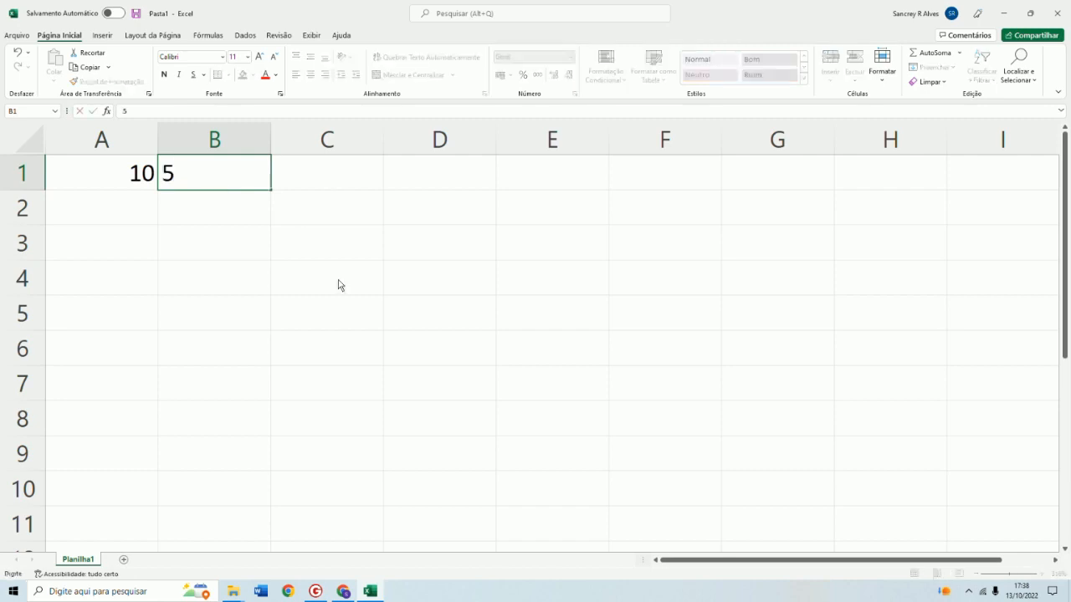
pyautogui.click(349, 251)
# Enter the formula =a1+b1 in cell C1, correcting the second reference to B1
pyautogui.click(132, 172)
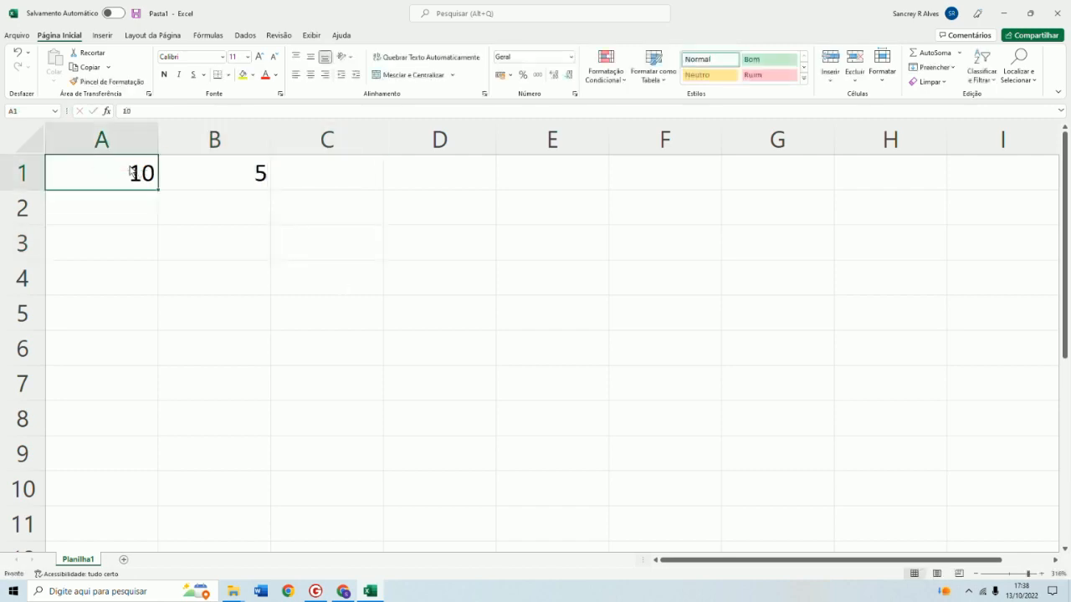
pyautogui.click(224, 173)
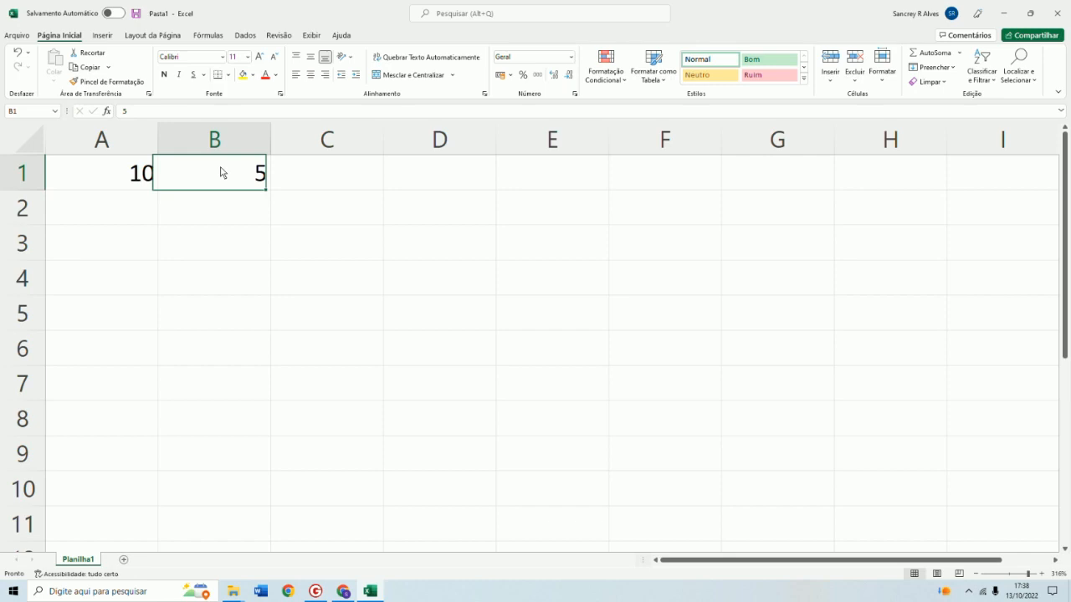
pyautogui.click(348, 179)
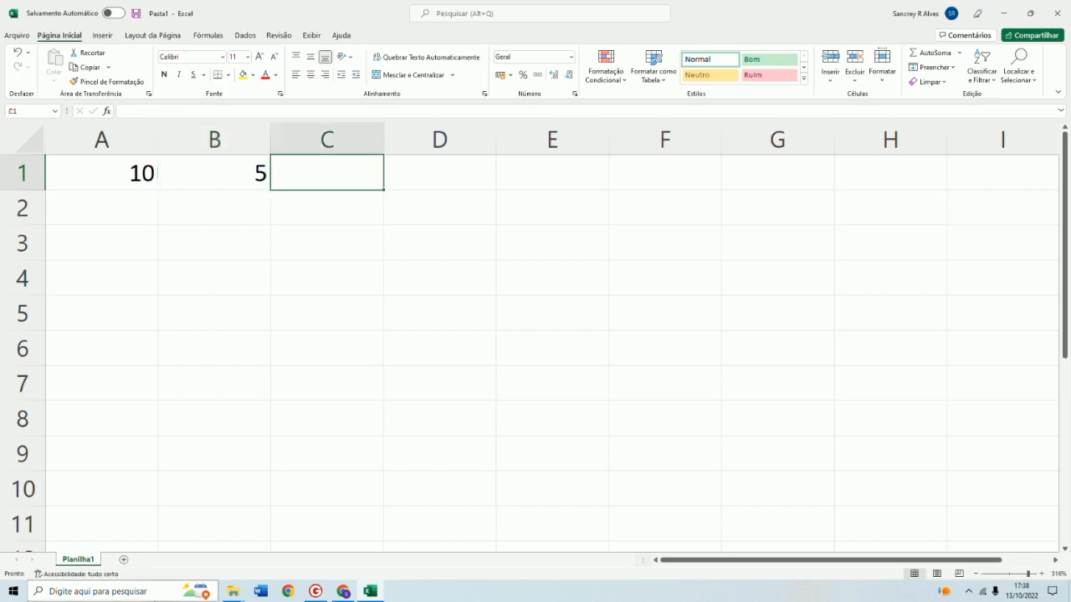
pyautogui.write('=')
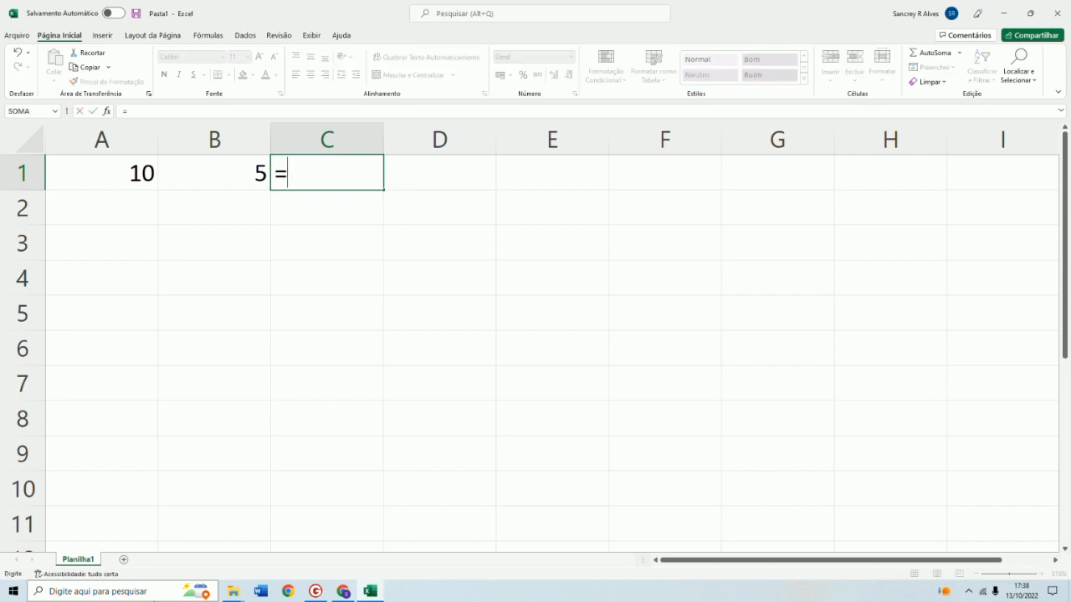
pyautogui.write('a1')
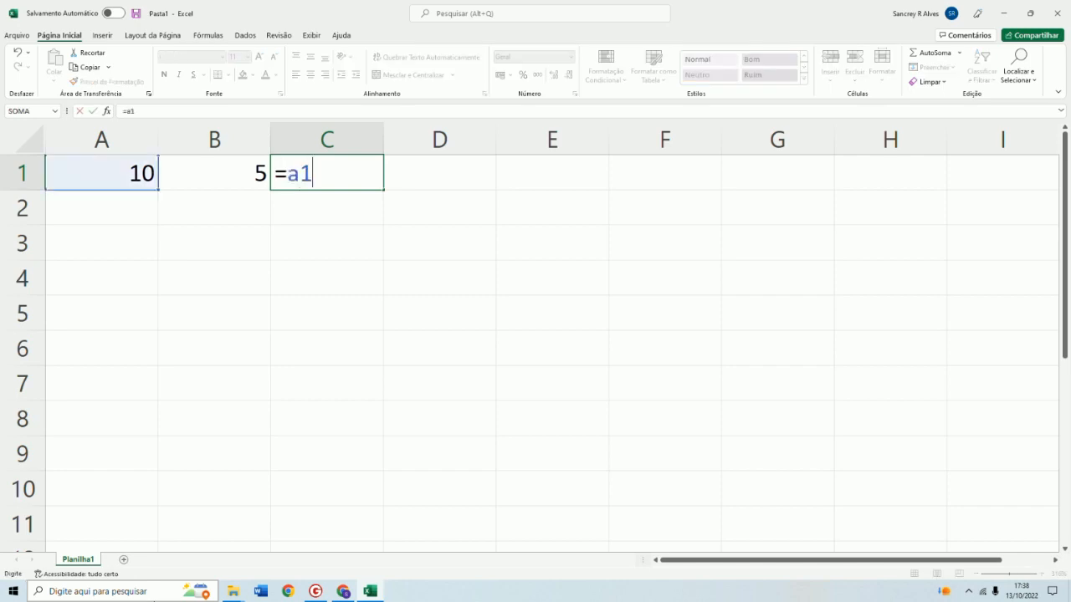
pyautogui.write('+b2')
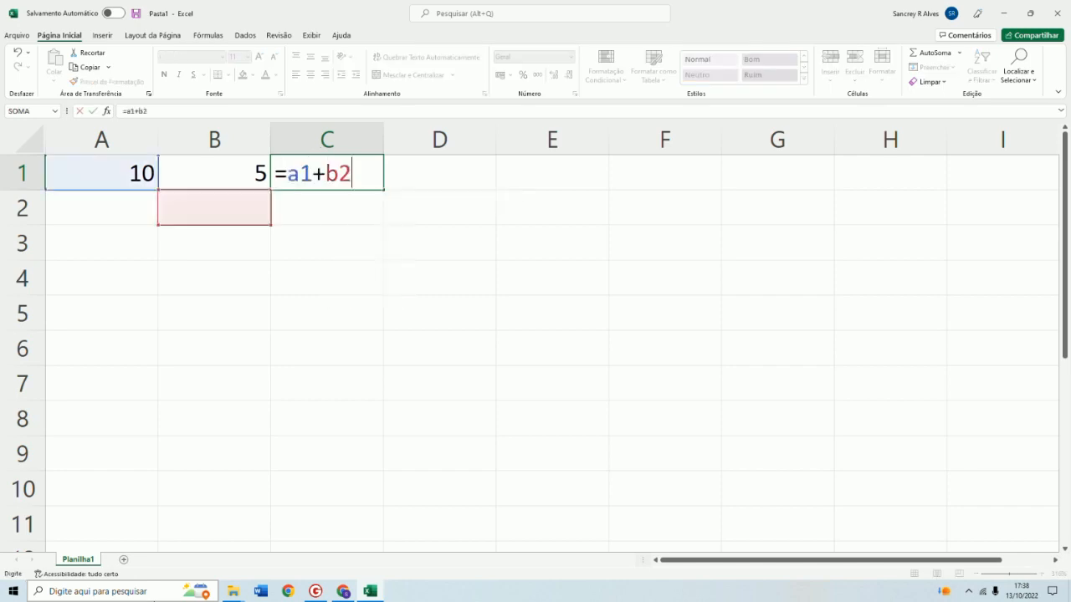
pyautogui.press('BackSpace')
pyautogui.write('1')
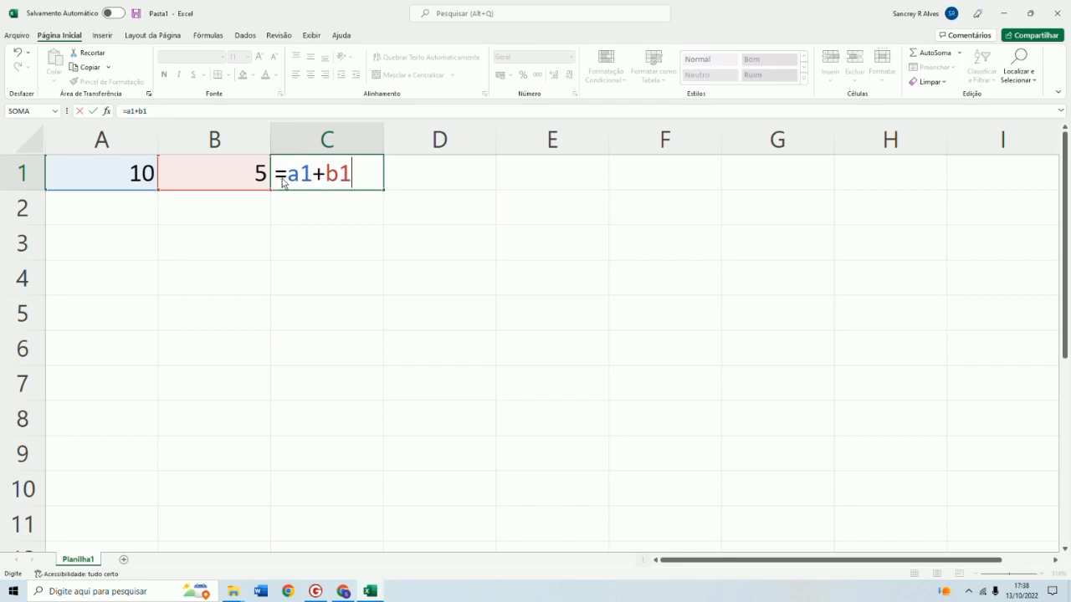
pyautogui.moveTo(289, 178)
pyautogui.mouseDown()
pyautogui.moveTo(351, 175)
pyautogui.moveTo(287, 177)
pyautogui.mouseUp()
pyautogui.moveTo(353, 174); pyautogui.dragTo(332, 173)
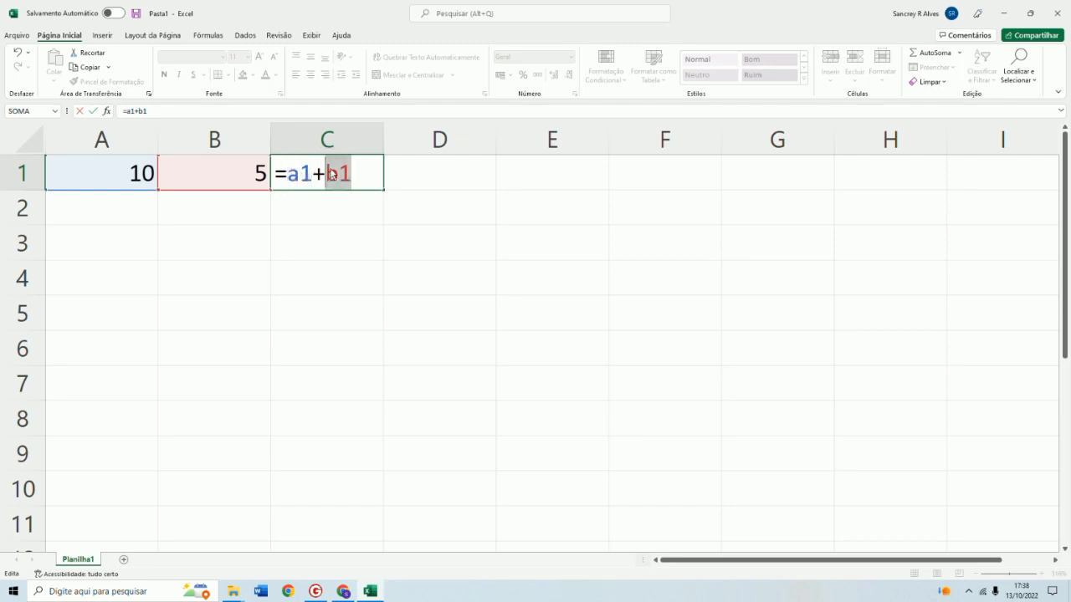
pyautogui.press('Return')
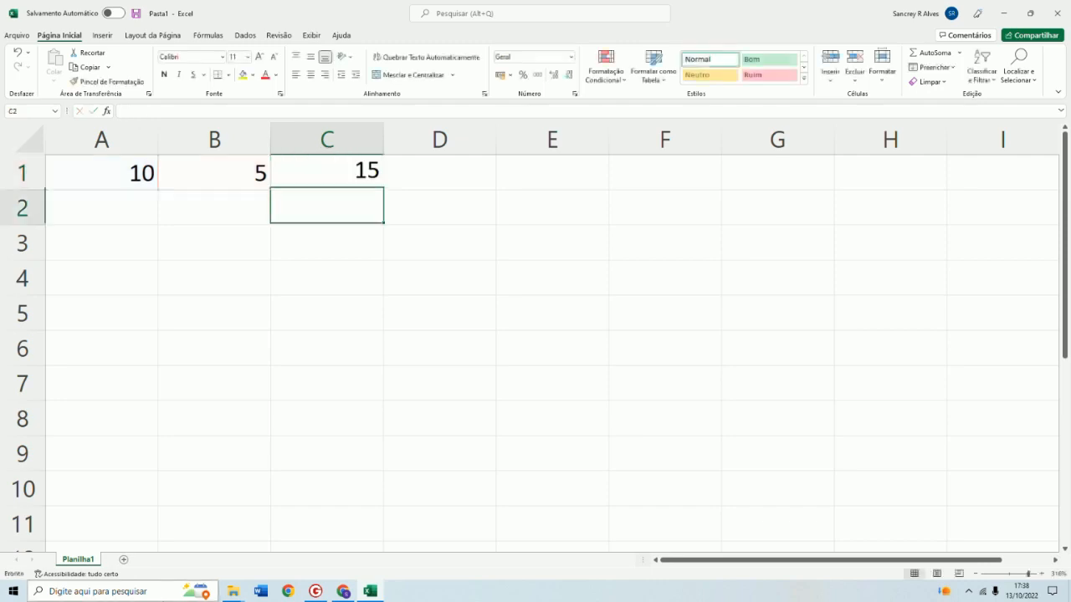
# Change the value in cell A1 to 17
pyautogui.click(319, 178)
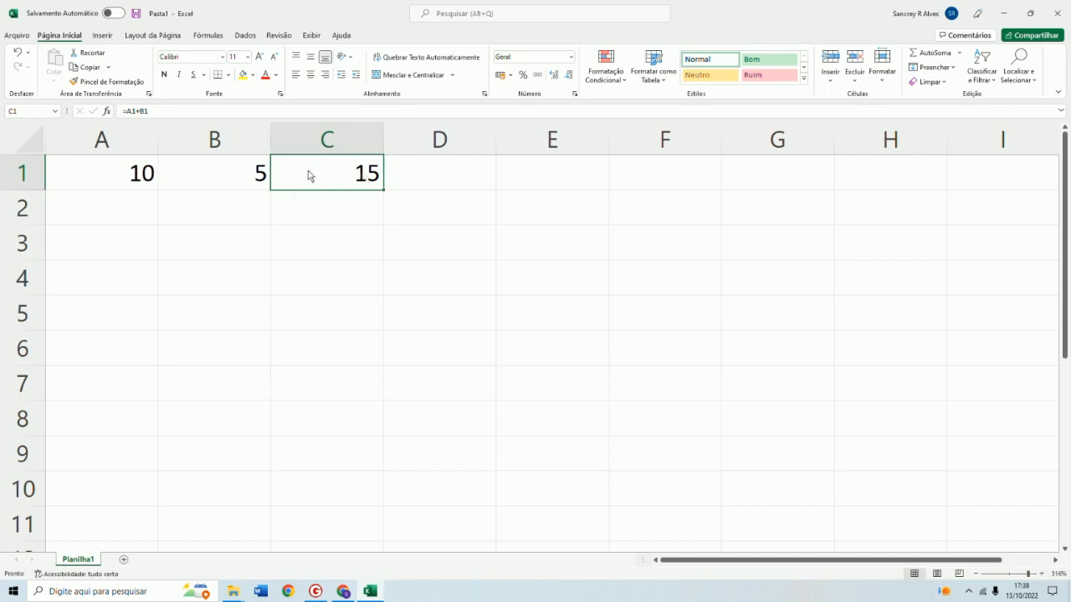
pyautogui.click(143, 189)
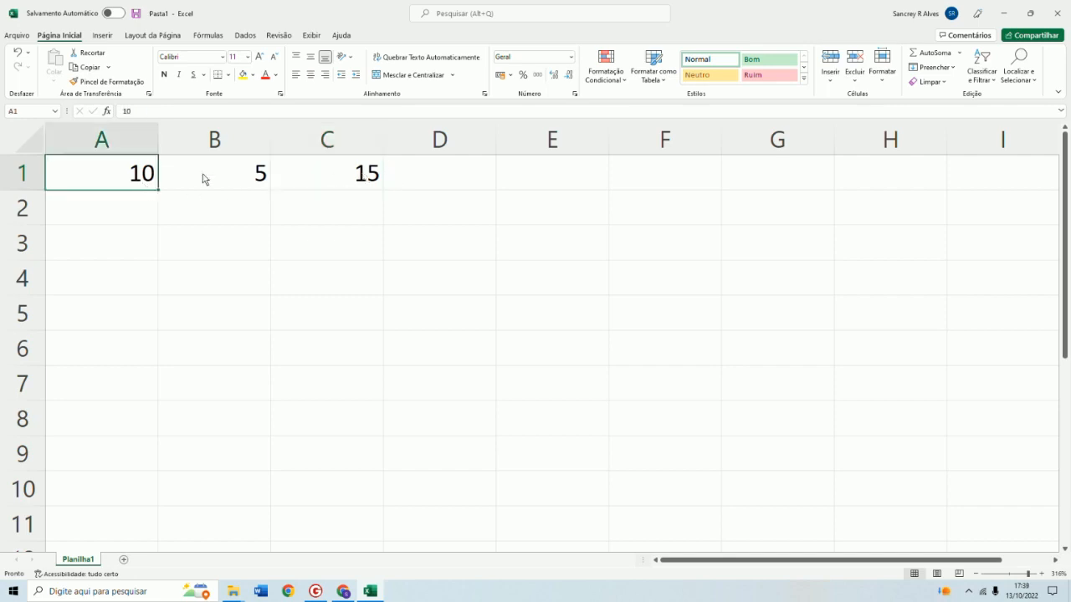
pyautogui.click(203, 177)
pyautogui.click(138, 180)
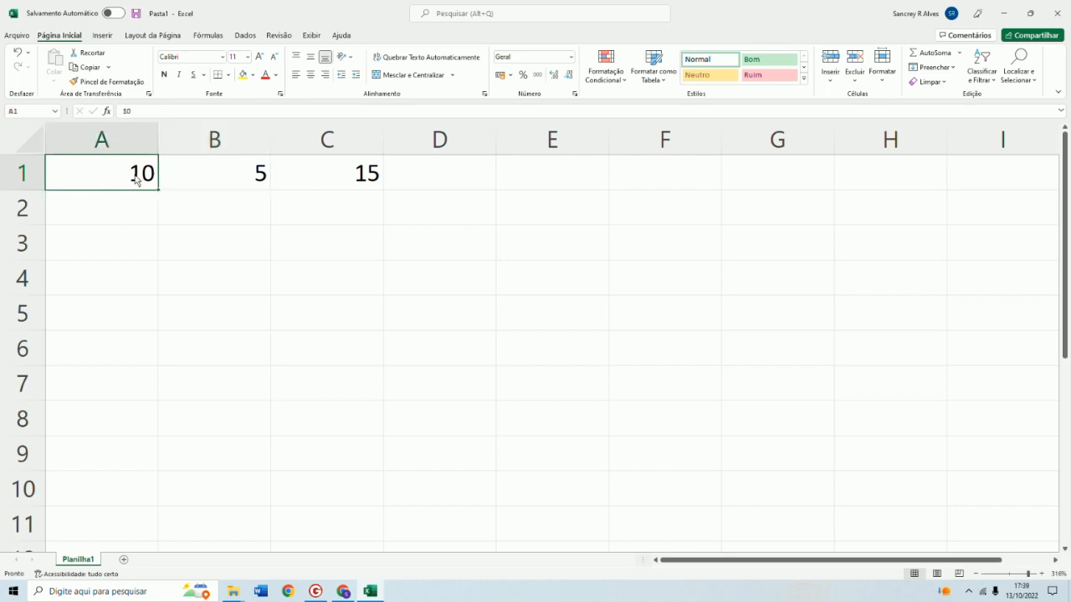
pyautogui.click(236, 177)
pyautogui.click(138, 175)
pyautogui.write('17')
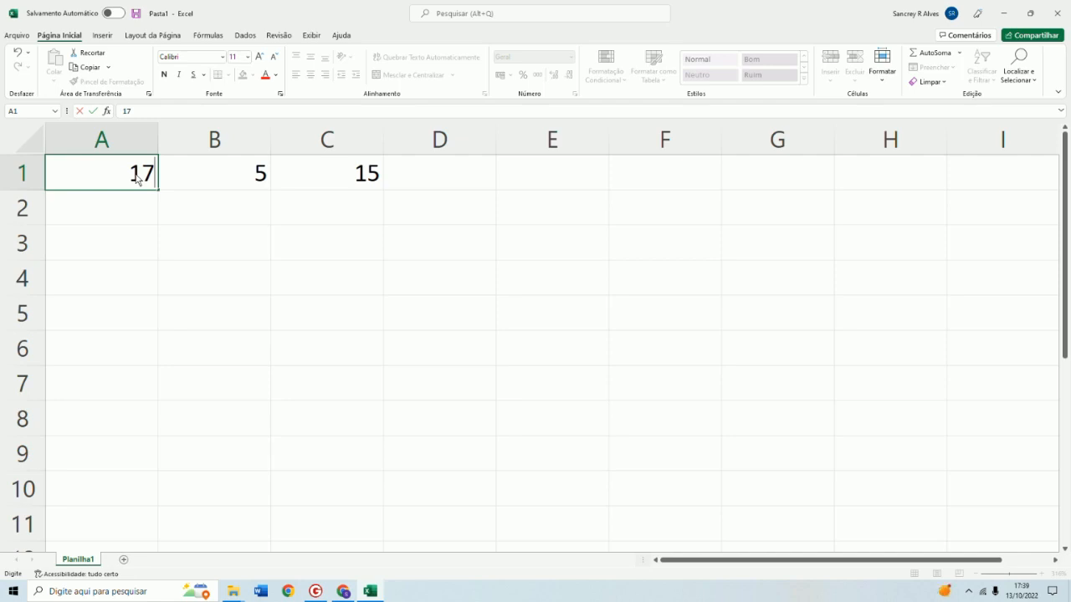
pyautogui.press('Return')
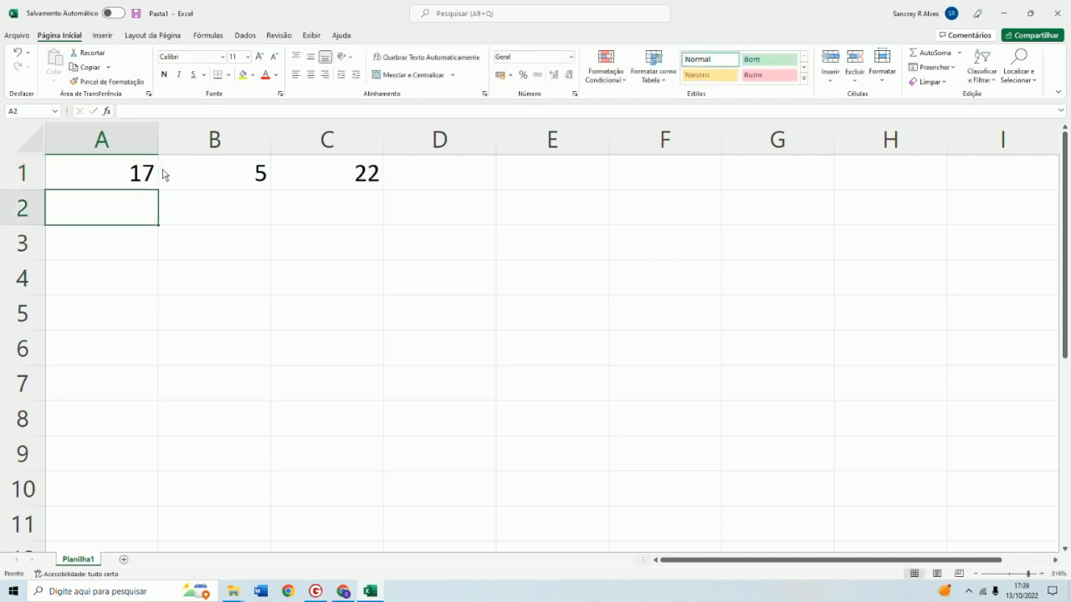
# Open the formula in C1 for editing to inspect it, then cancel the edit
pyautogui.click(331, 186)
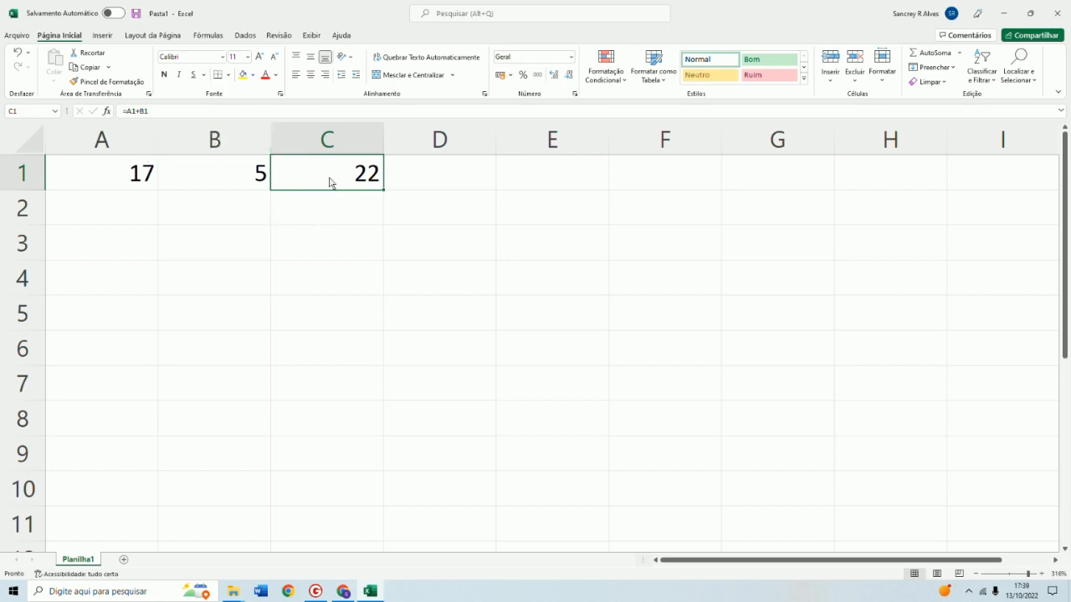
pyautogui.press('F2')
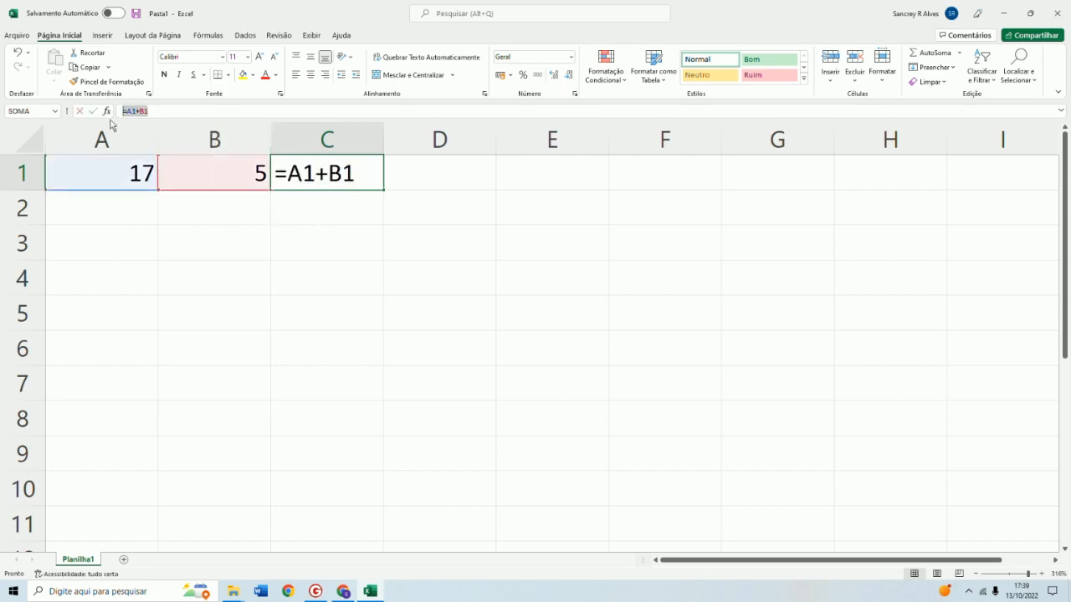
pyautogui.click(116, 207)
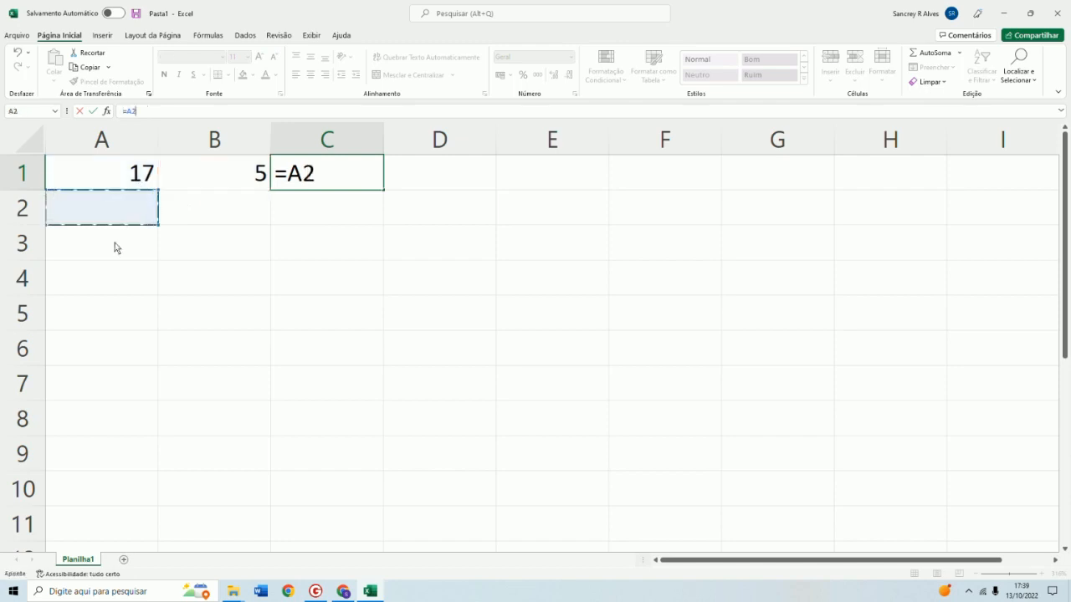
pyautogui.press('Escape')
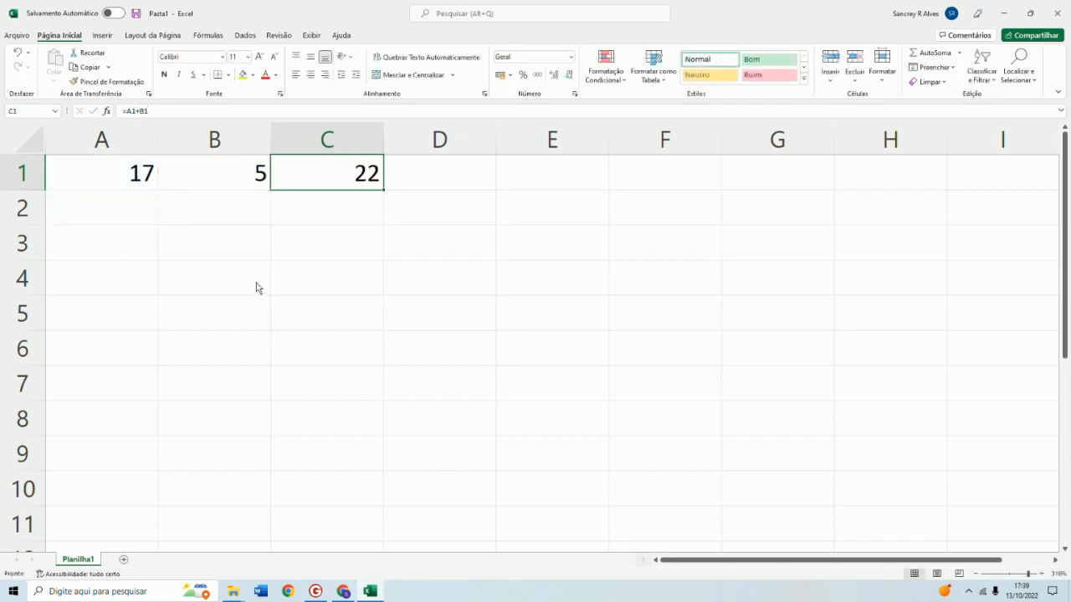
# Enter 22 in cell A2 and 2 in cell B2
pyautogui.click(110, 204)
pyautogui.write('22')
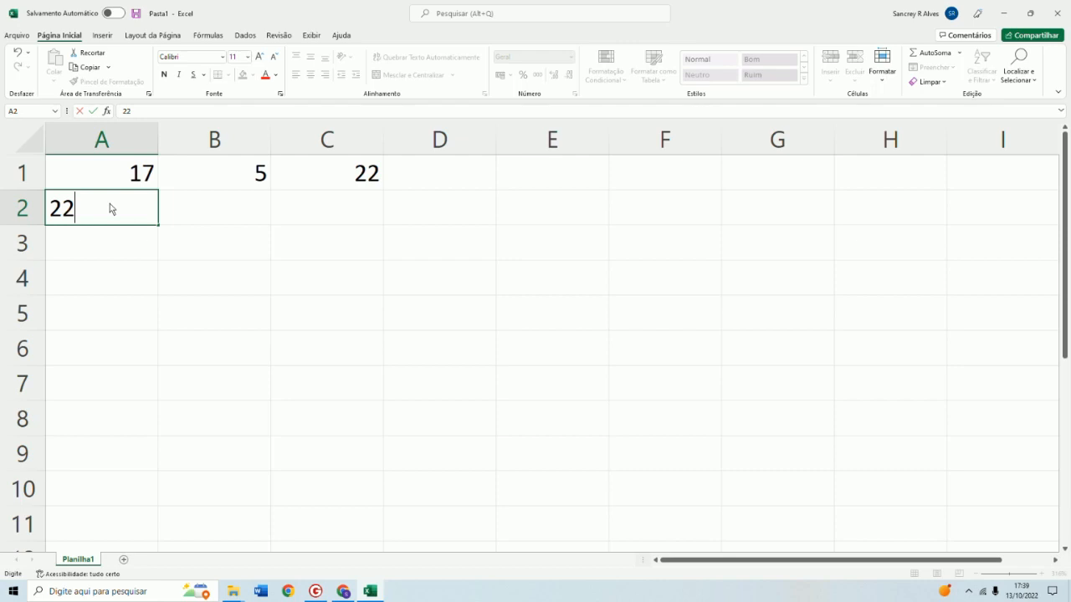
pyautogui.click(241, 206)
pyautogui.write('2')
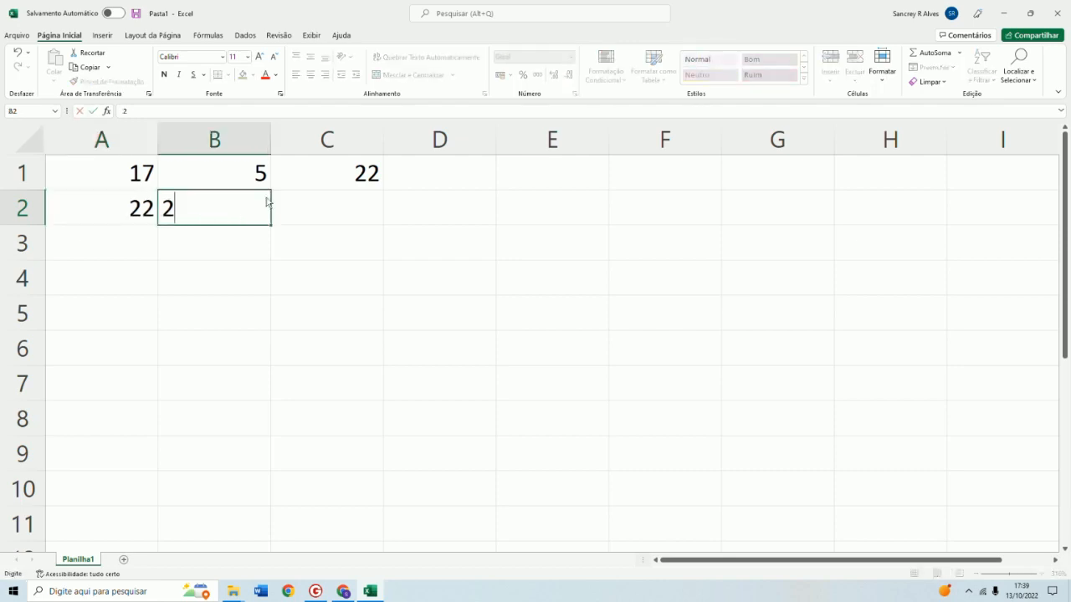
pyautogui.click(321, 217)
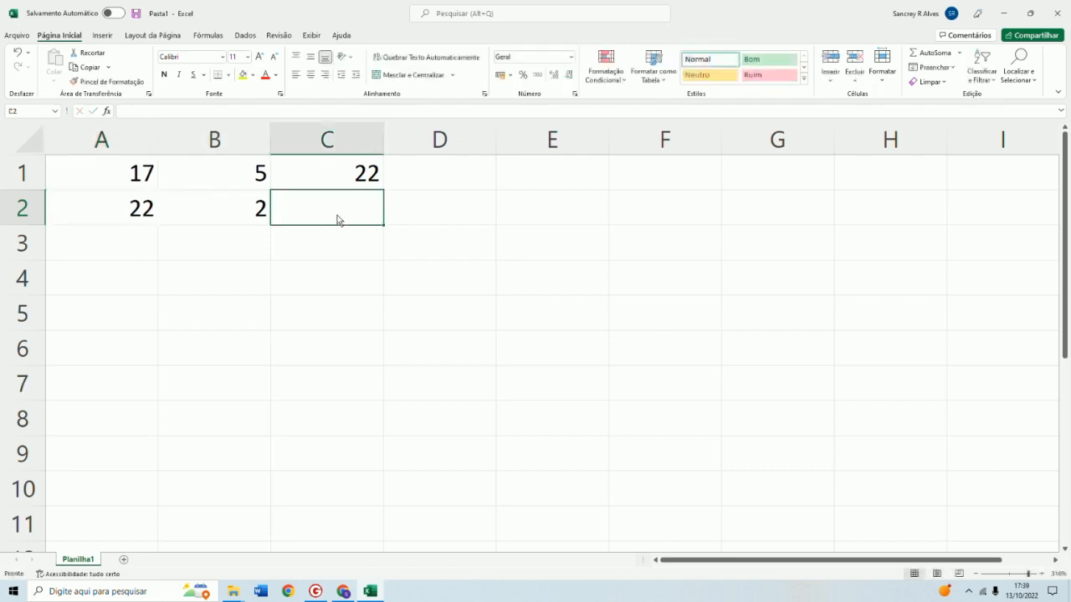
# Enter the subtraction formula =a2-b2 in cell C2
pyautogui.write('=')
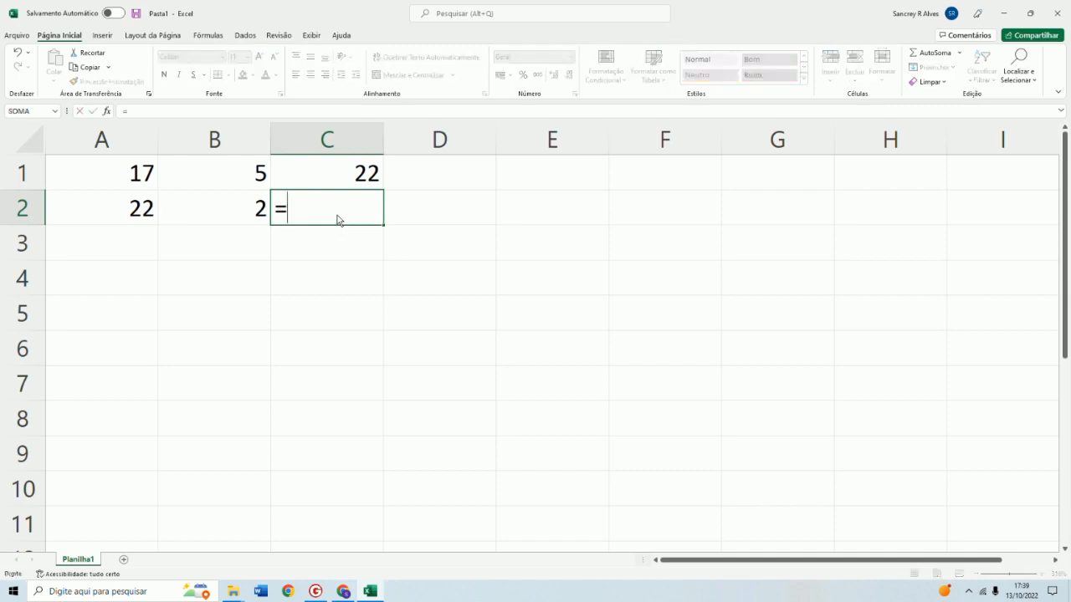
pyautogui.write('a2-b2')
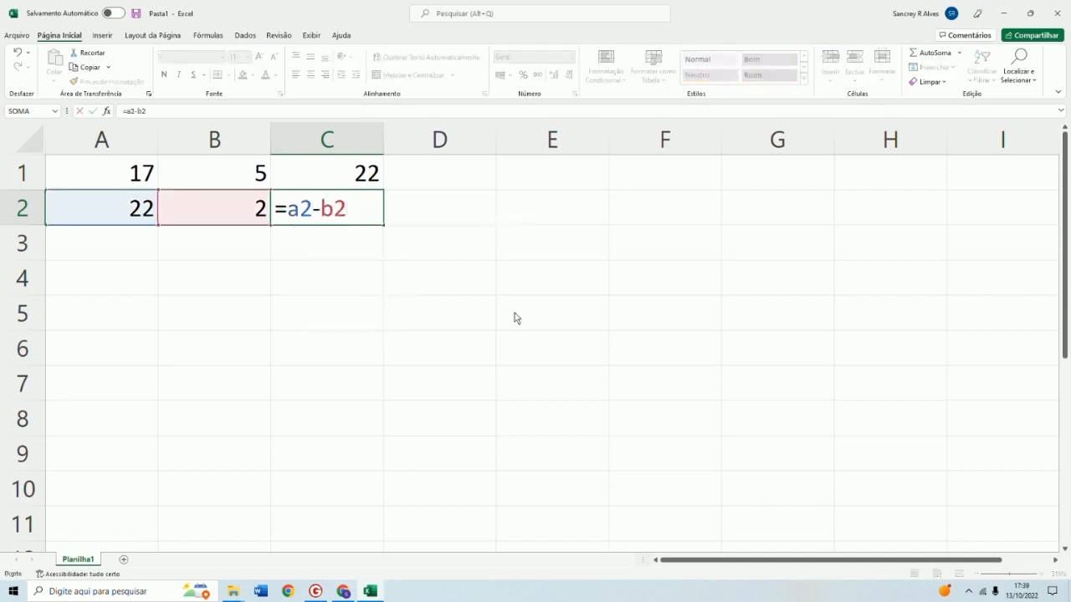
pyautogui.press('Return')
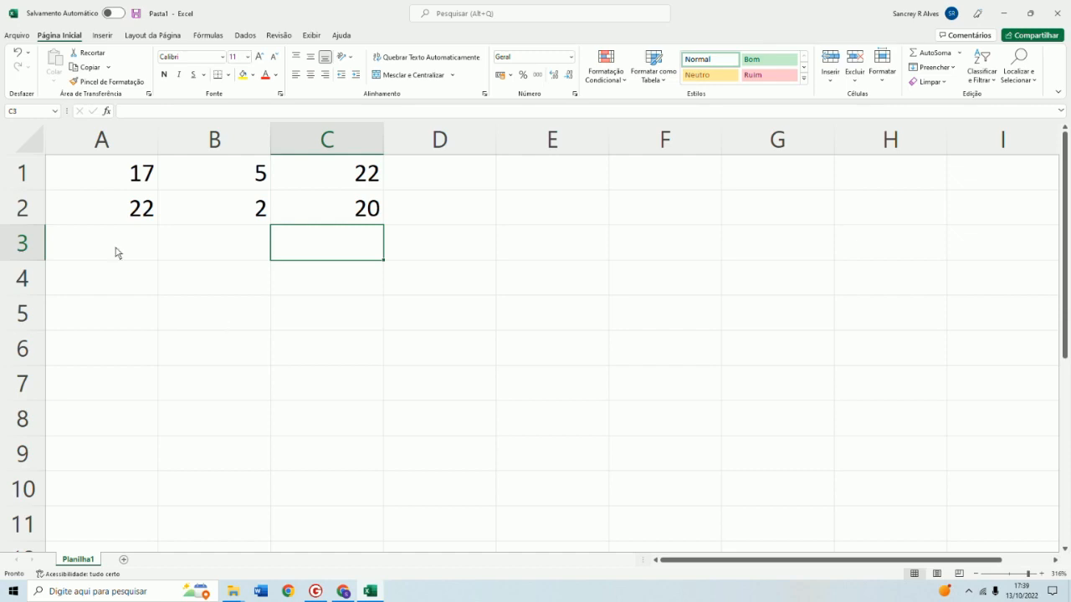
# Enter 20 in cell A3 and 2 in cell B3
pyautogui.click(366, 219)
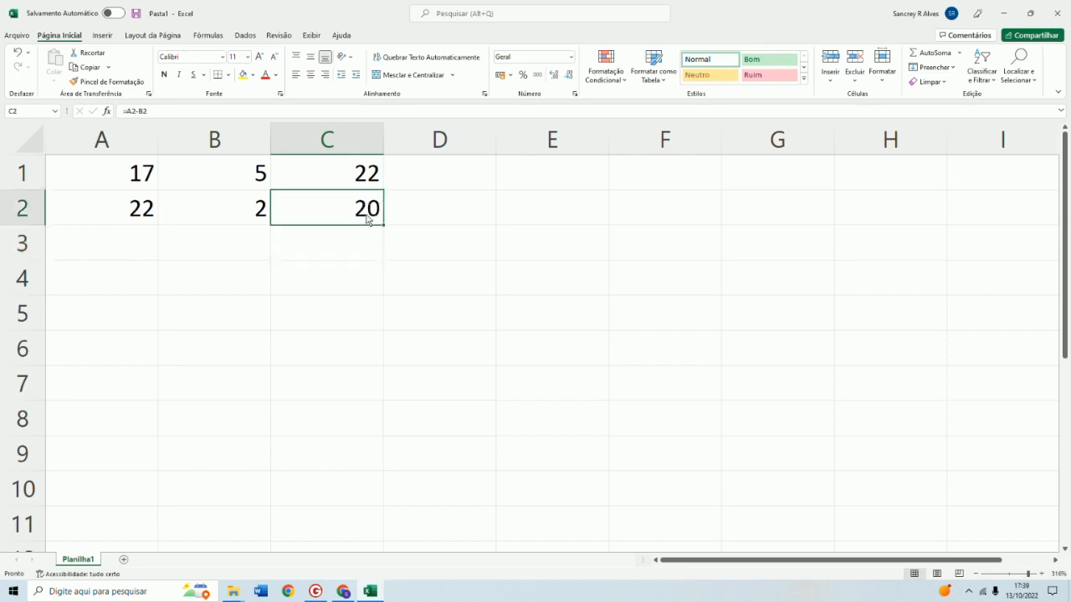
pyautogui.click(131, 214)
pyautogui.click(237, 209)
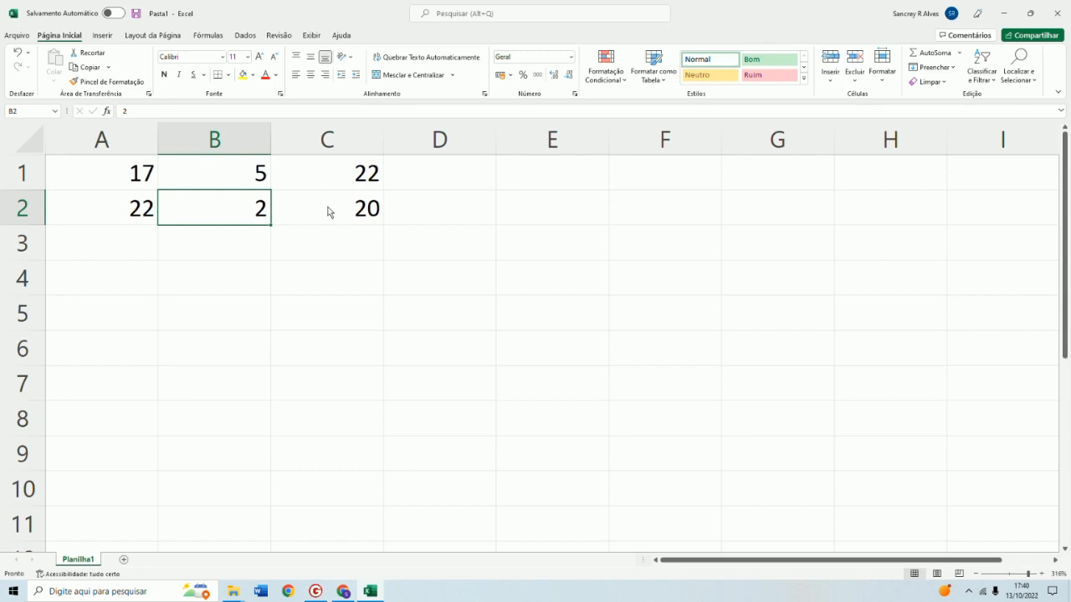
pyautogui.click(333, 211)
pyautogui.click(127, 247)
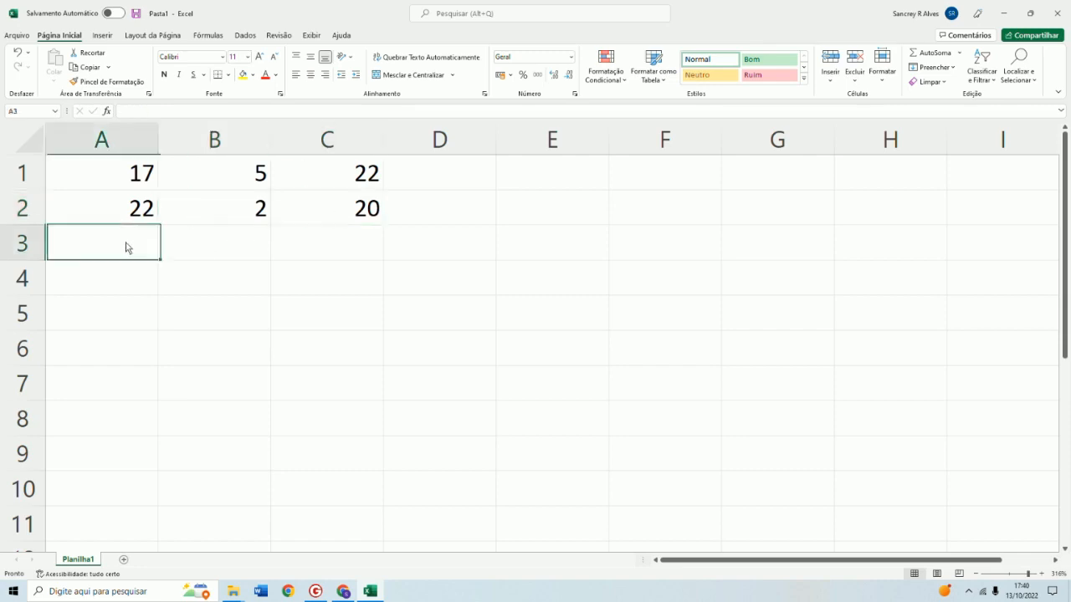
pyautogui.write('20')
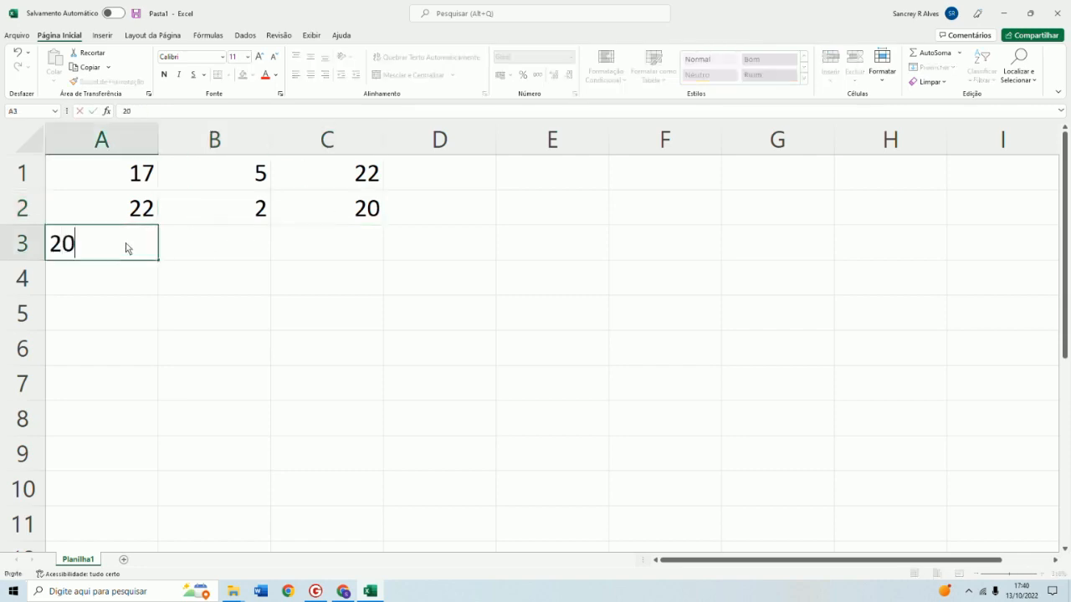
pyautogui.press('Tab')
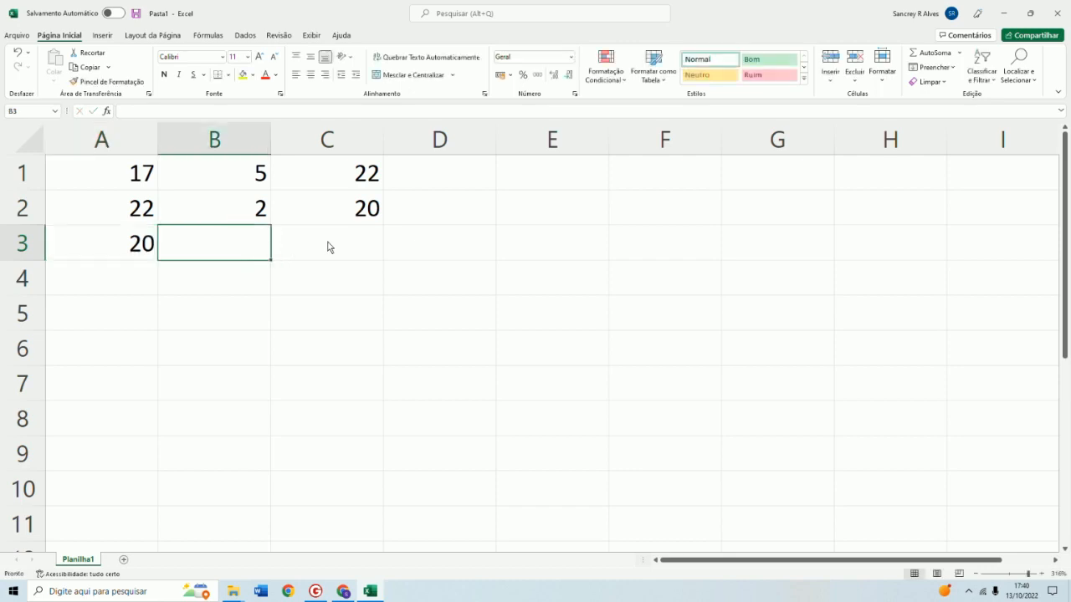
pyautogui.write('2')
pyautogui.press('Tab')
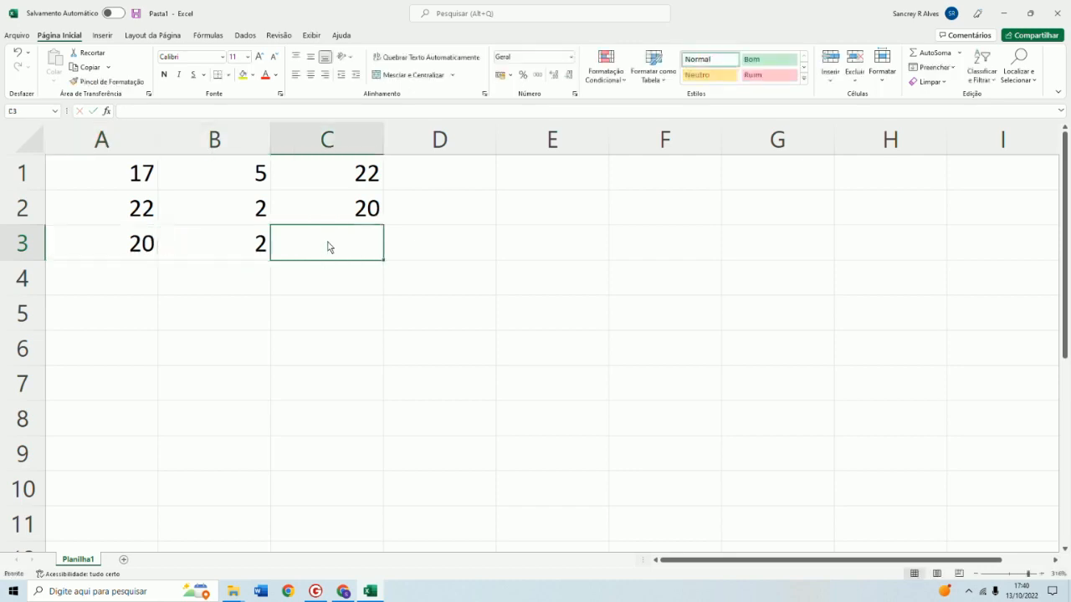
# Enter the multiplication formula =a3*b3 in cell C3
pyautogui.write('=')
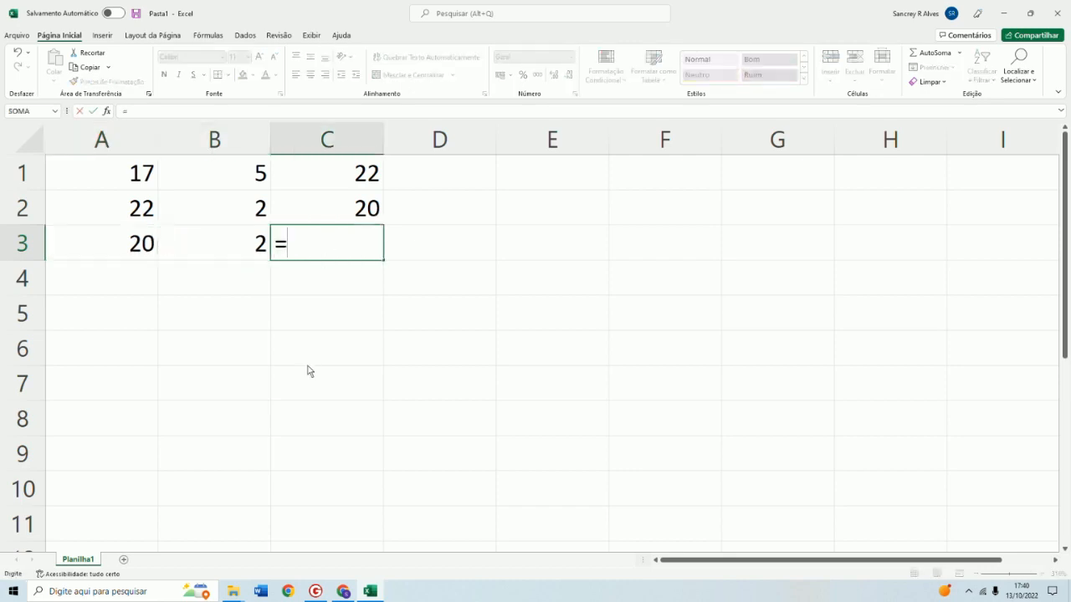
pyautogui.write('a3')
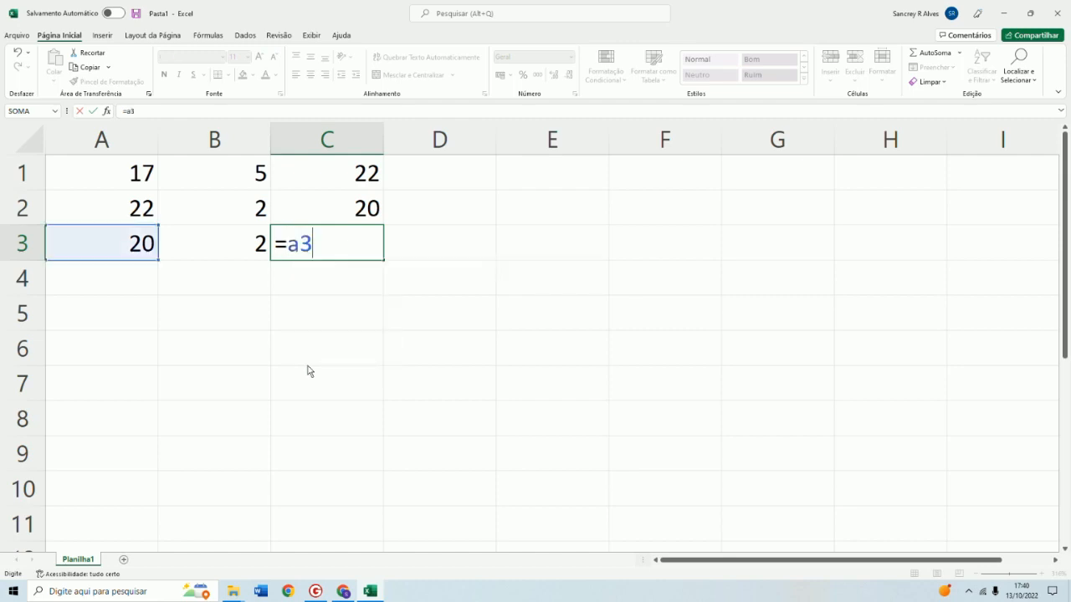
pyautogui.write('*b3')
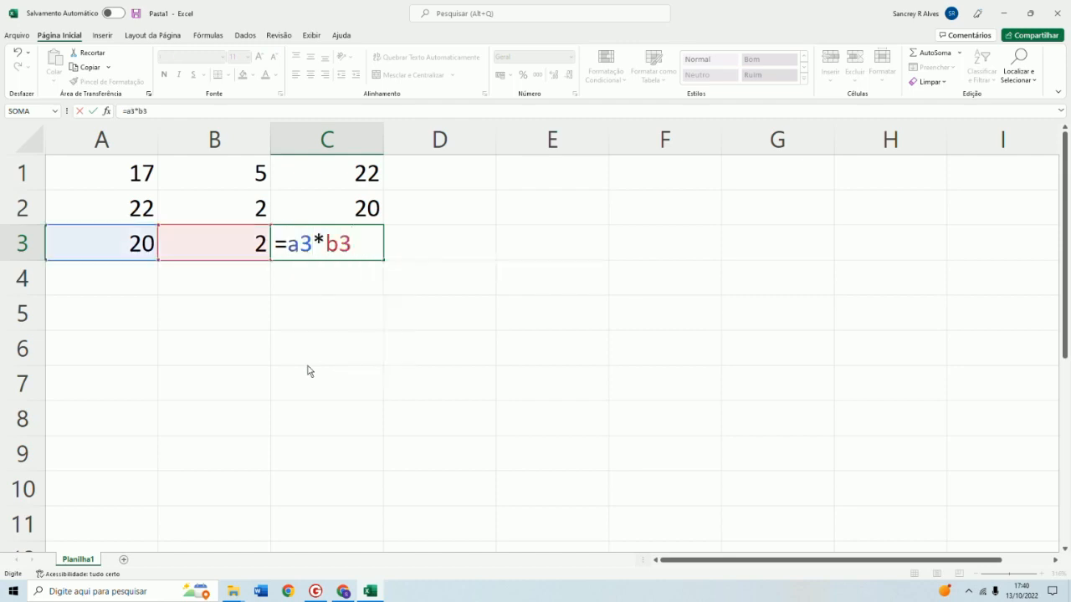
pyautogui.press('Return')
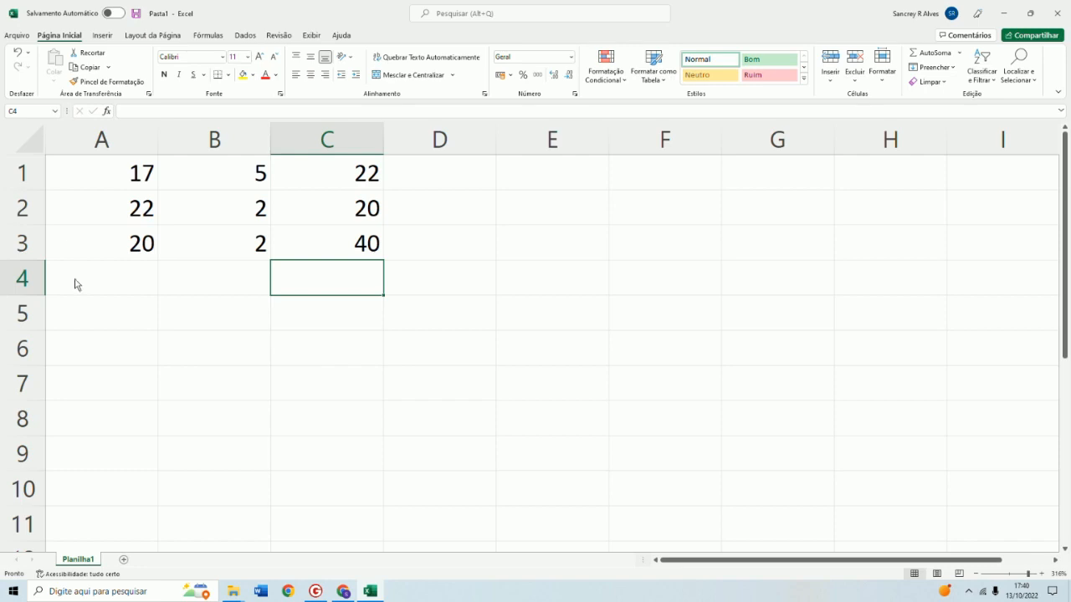
# Enter 10 in cell A4 and 2 in cell B4
pyautogui.click(126, 288)
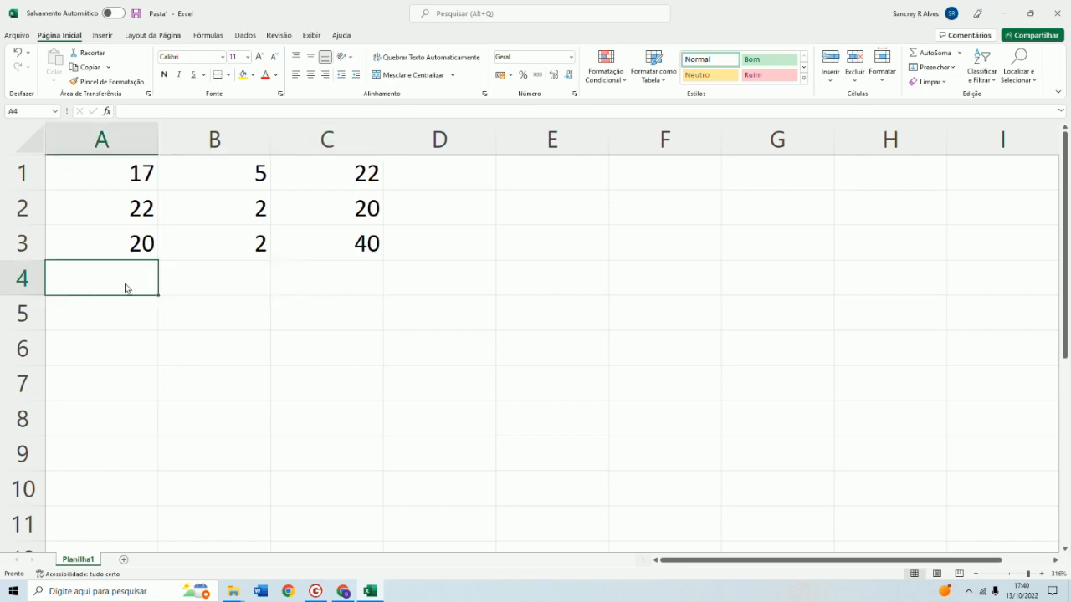
pyautogui.write('10')
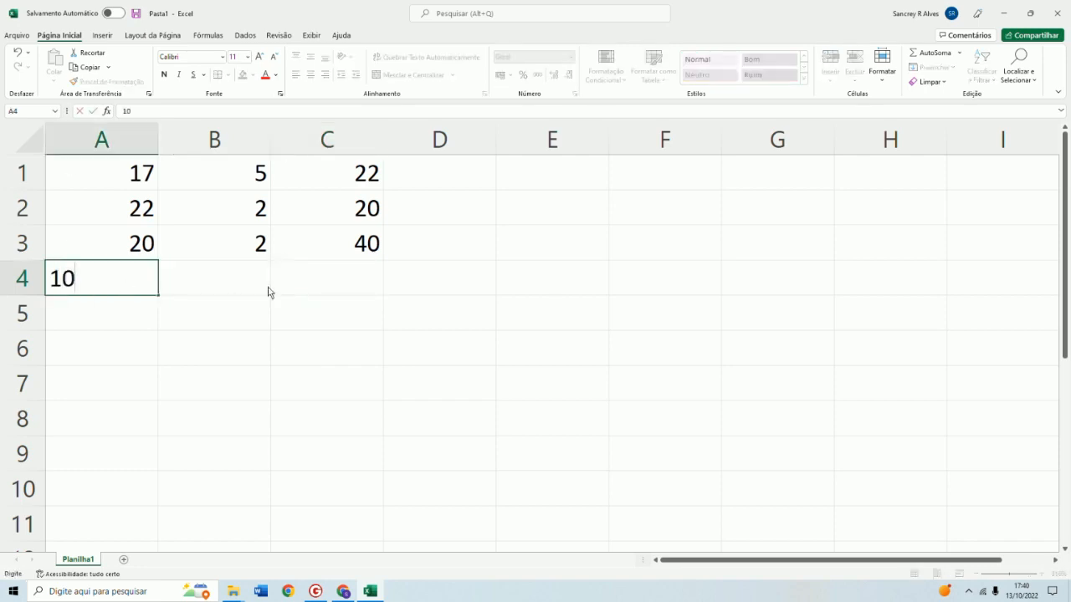
pyautogui.click(263, 285)
pyautogui.write('2')
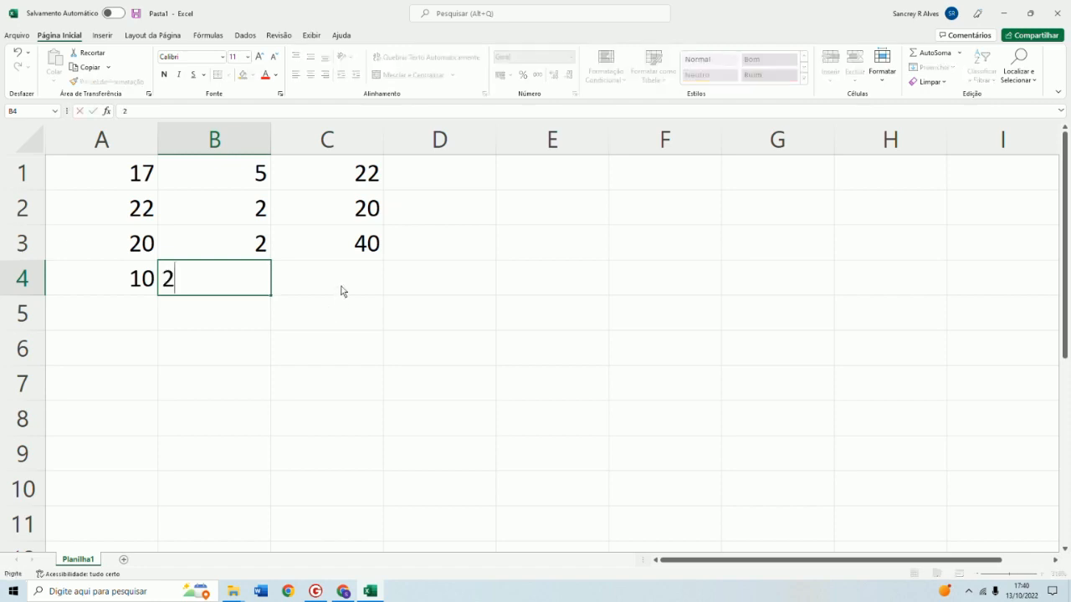
pyautogui.click(341, 290)
# Enter the division formula =a4/b4 in cell C4
pyautogui.write('=')
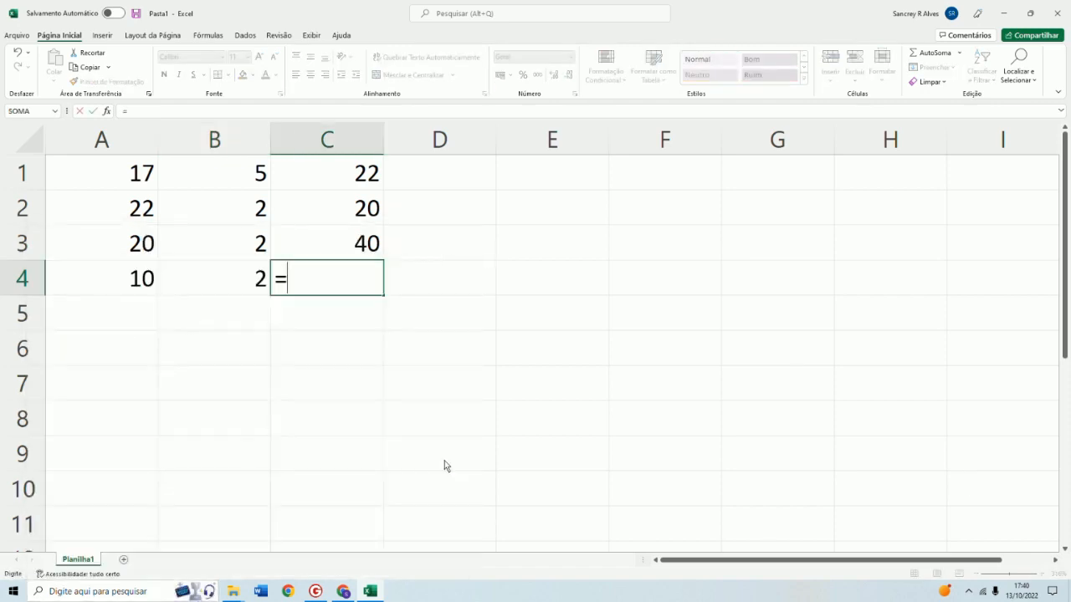
pyautogui.write('a')
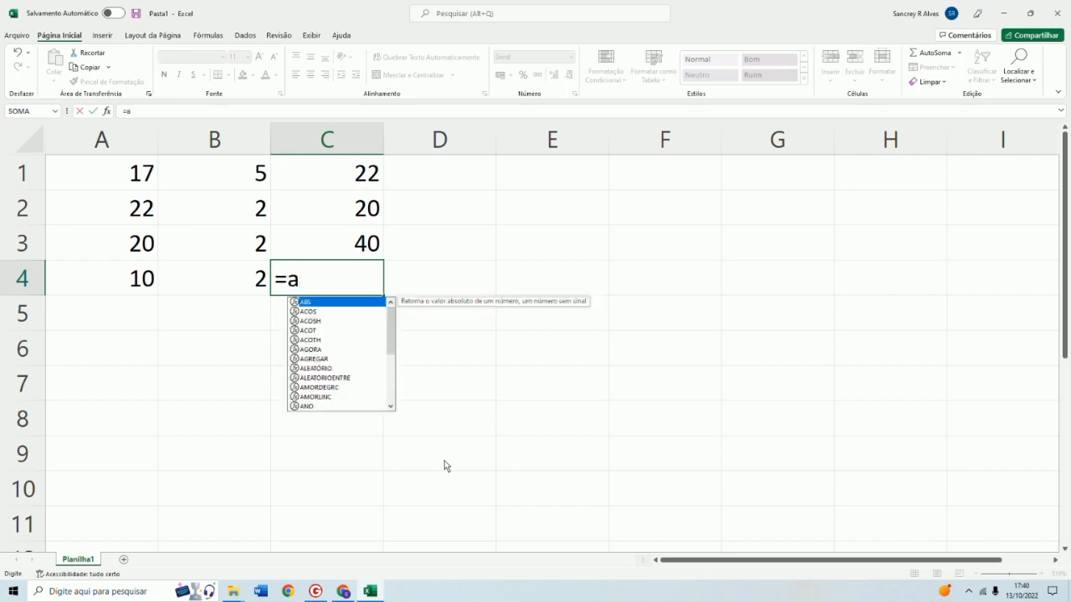
pyautogui.write('4/')
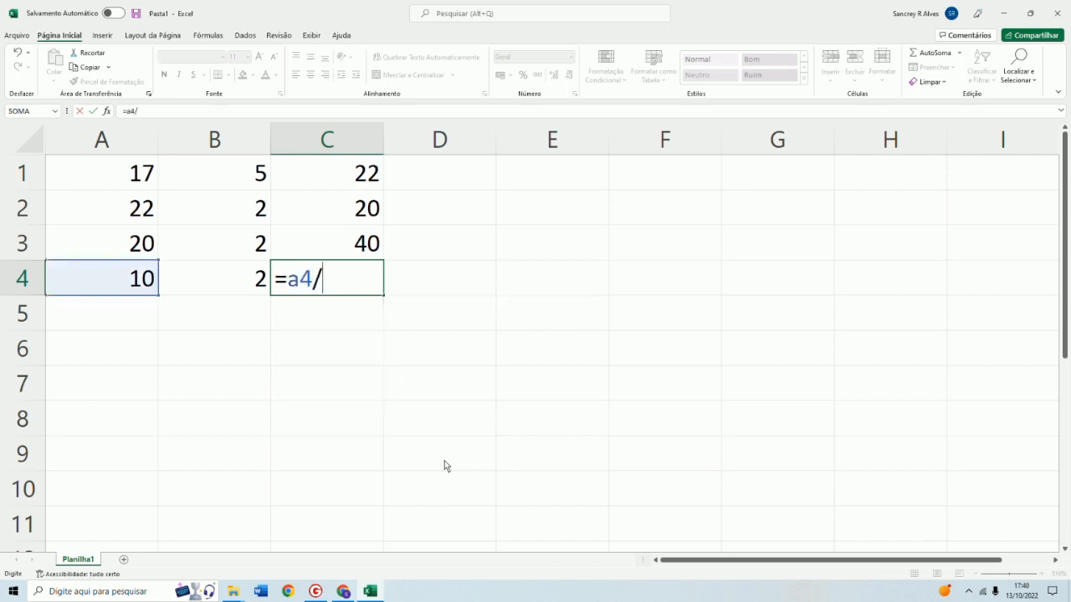
pyautogui.write('b4')
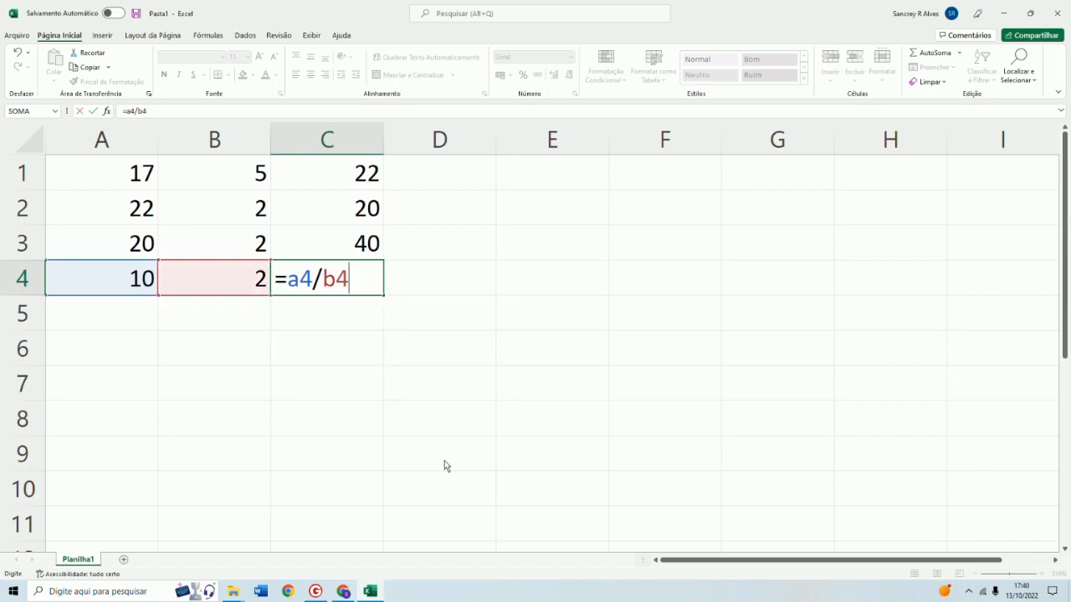
pyautogui.press('Return')
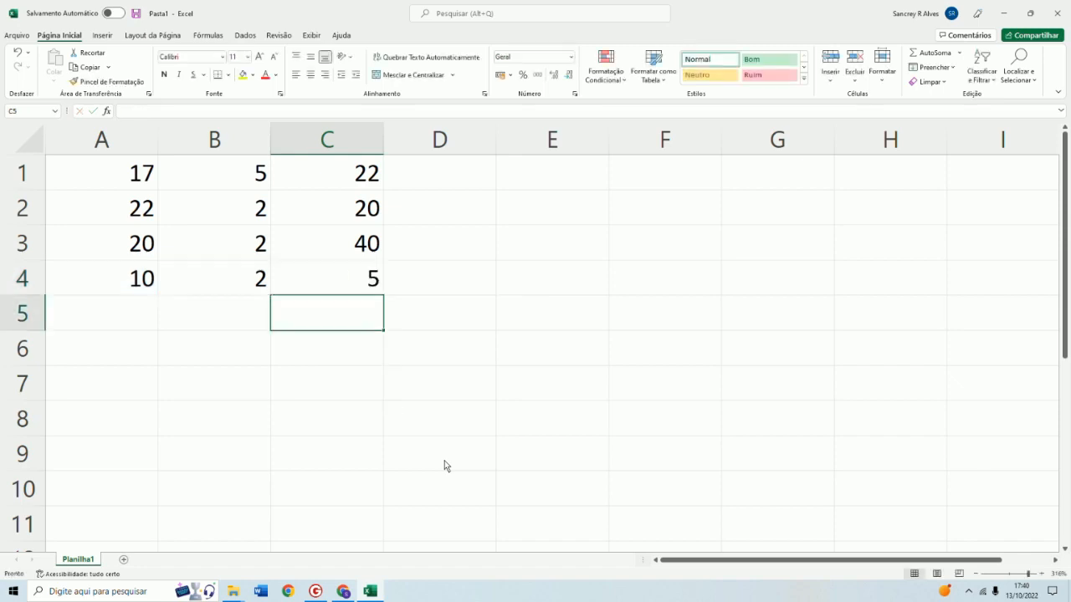
# Label cell D1 with the text (soma)
pyautogui.click(129, 315)
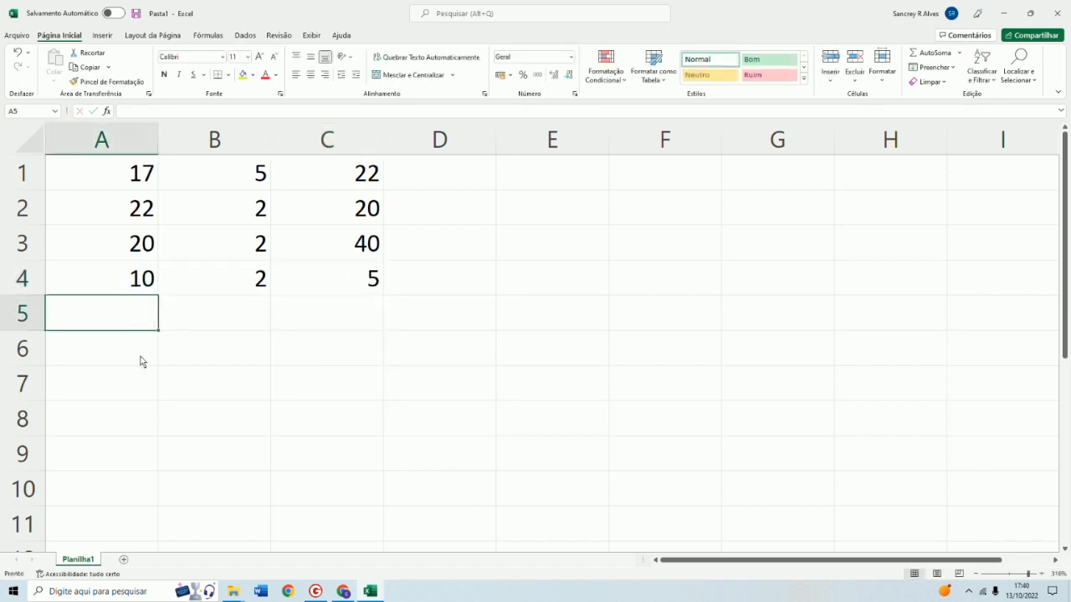
pyautogui.click(436, 183)
pyautogui.write('(soma)')
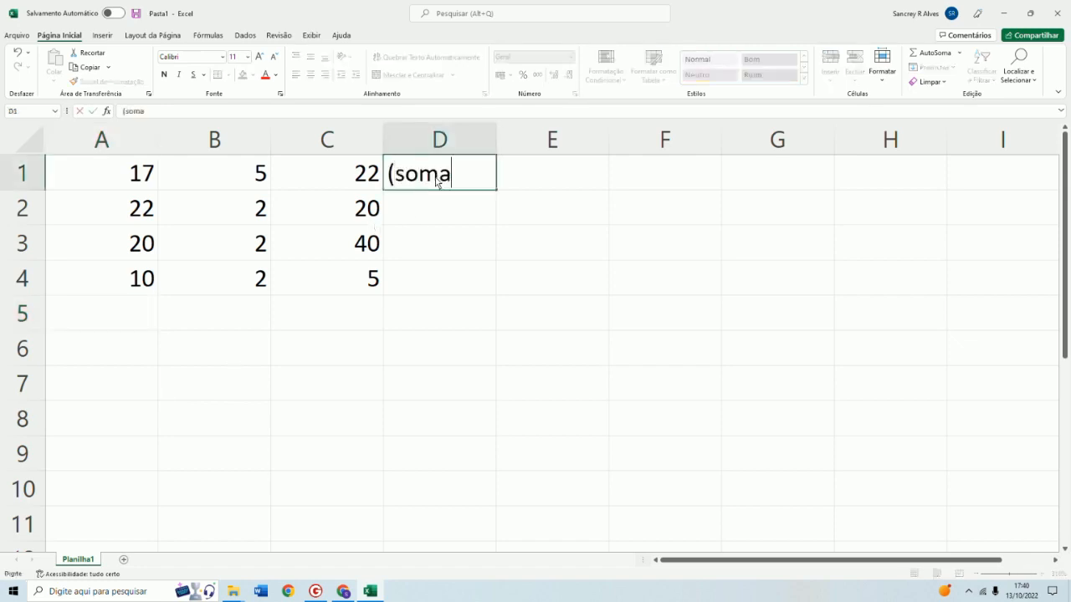
pyautogui.click(440, 210)
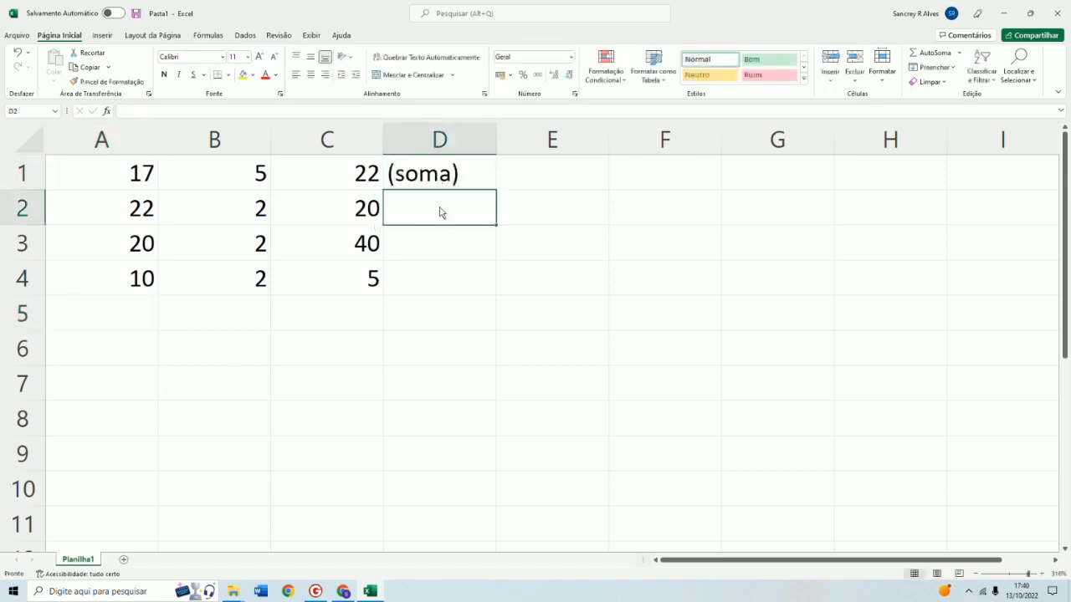
# Label cell D2 with the text (subtração)
pyautogui.write('(sbu')
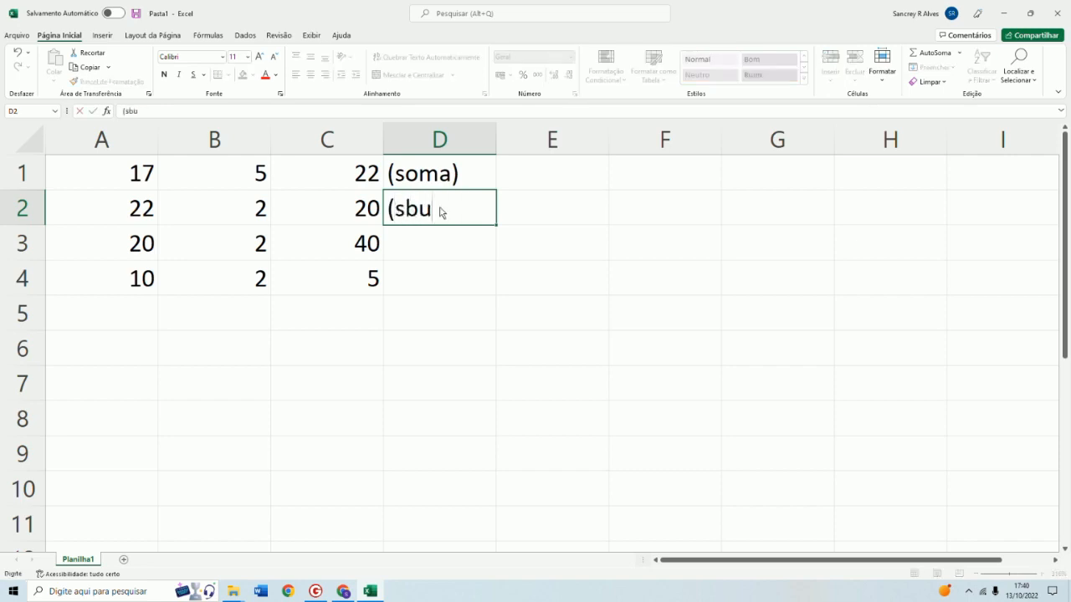
pyautogui.press('BackSpace')
pyautogui.press('BackSpace')
pyautogui.write('ubtração)')
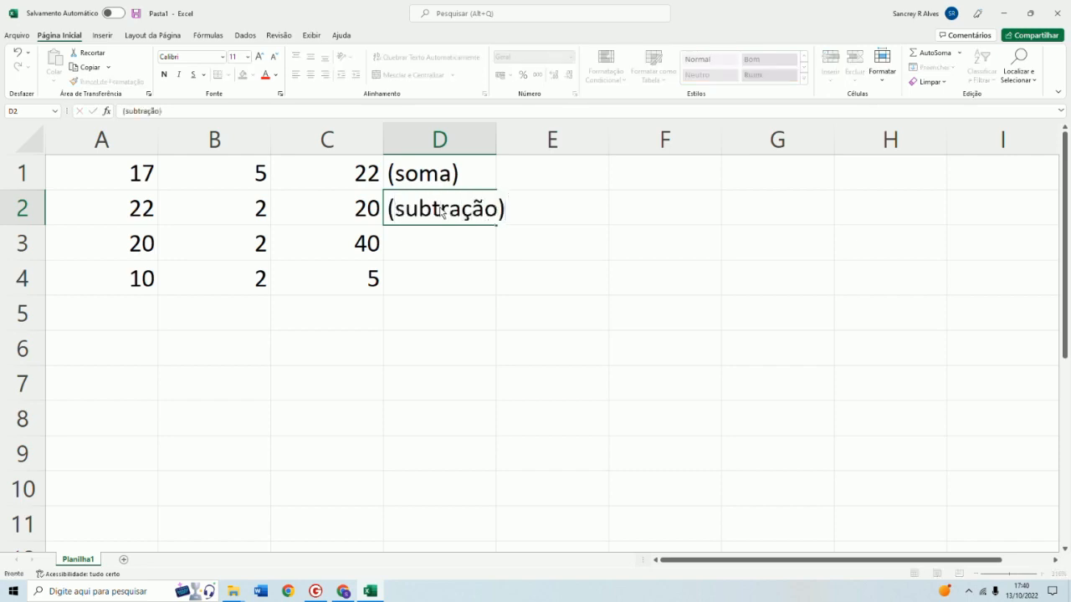
pyautogui.press('Return')
# Label cell D3 with (multiplicação) and cell D4 with (divisão)
pyautogui.write('(m')
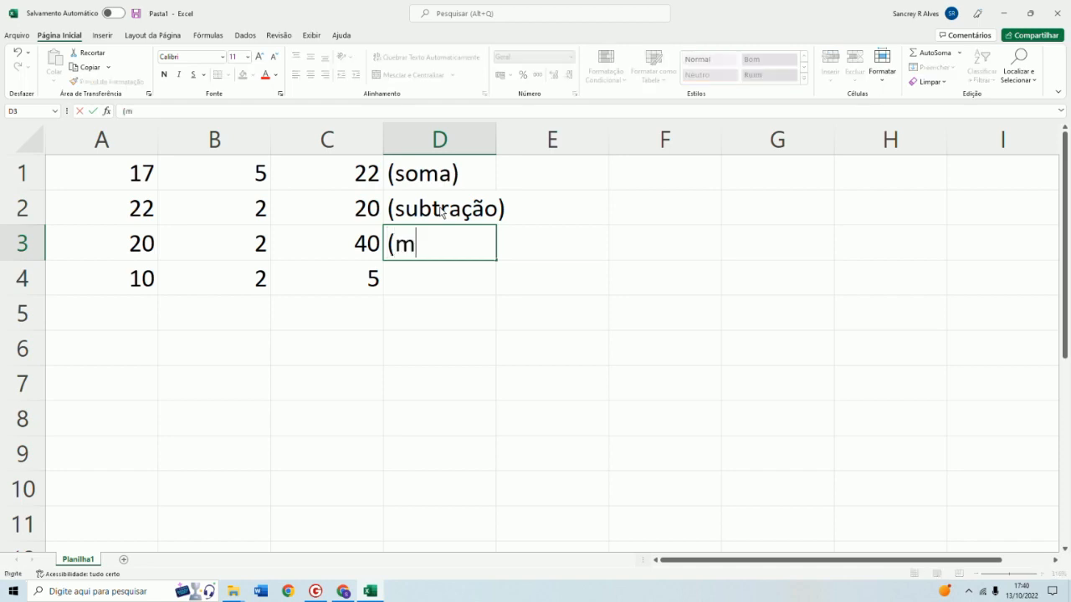
pyautogui.write('ultiplicação')
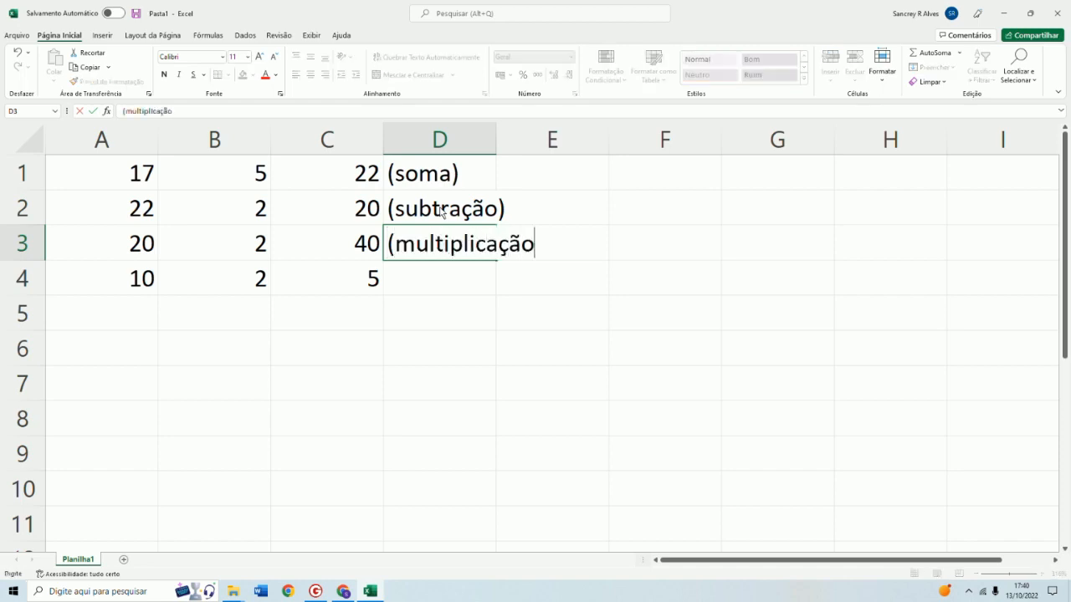
pyautogui.write(')')
pyautogui.press('Return')
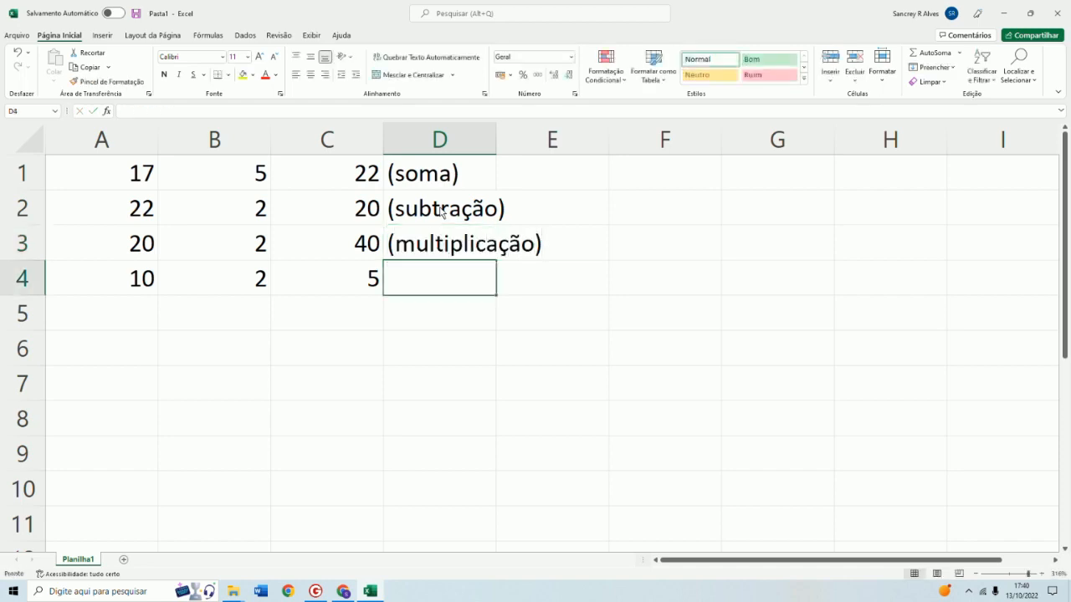
pyautogui.write('(divid')
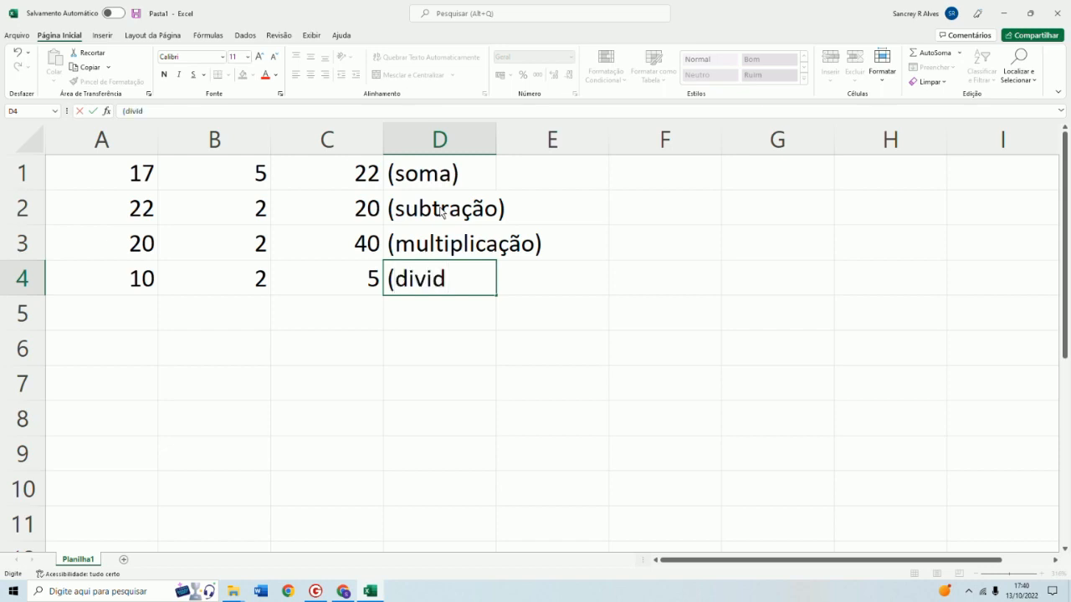
pyautogui.press('BackSpace')
pyautogui.write('são)')
pyautogui.press('Return')
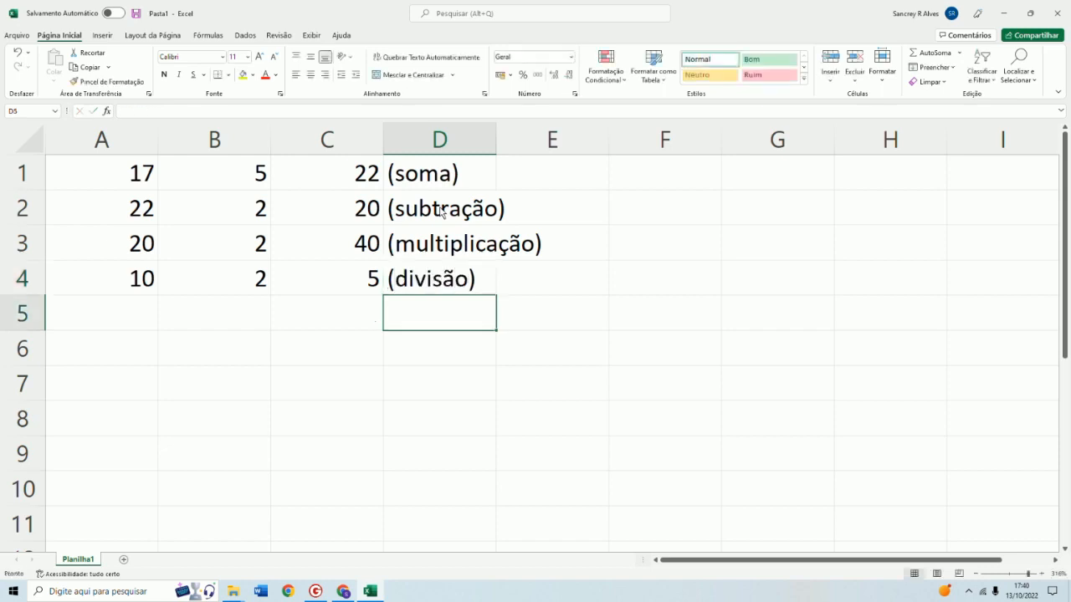
# Label cell D5 with the text (potência)
pyautogui.write(')')
pyautogui.press('BackSpace')
pyautogui.write('(pot')
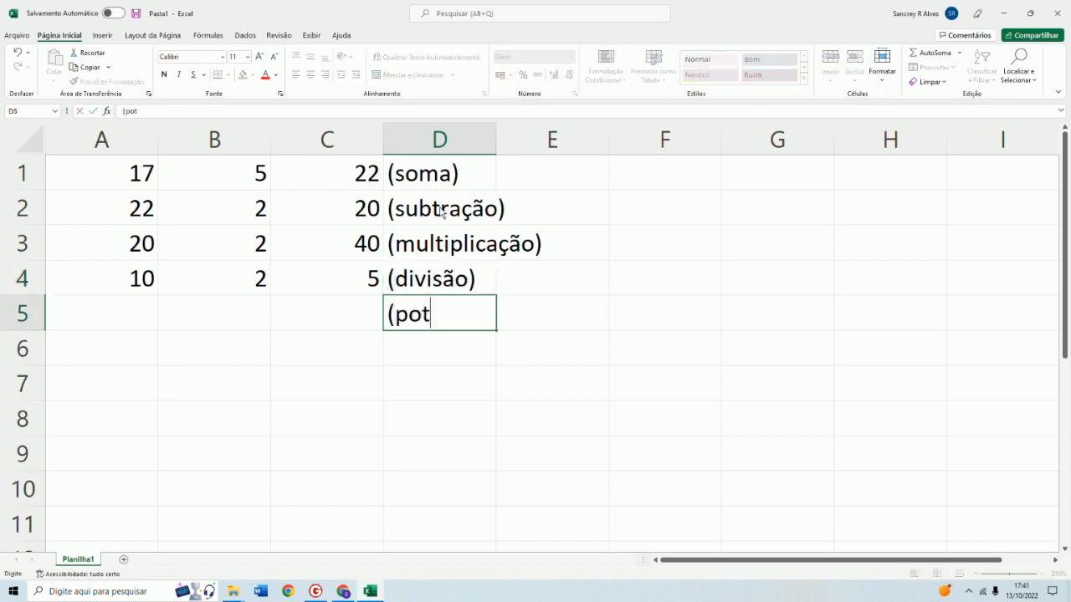
pyautogui.write('ência)')
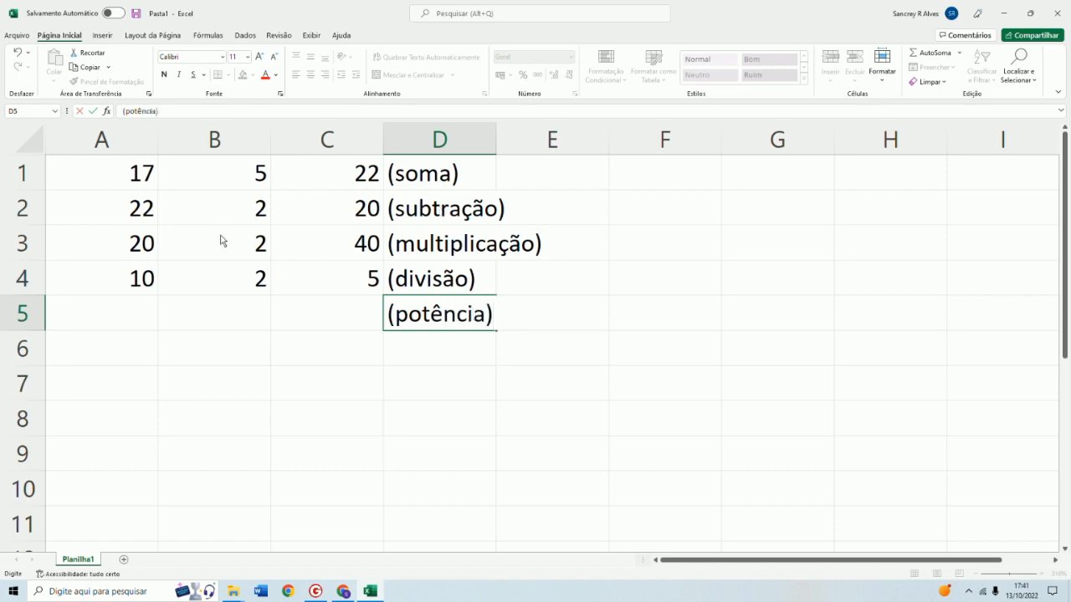
# Enter 10 in cell A5 and 3 in cell B5
pyautogui.click(122, 309)
pyautogui.write('10')
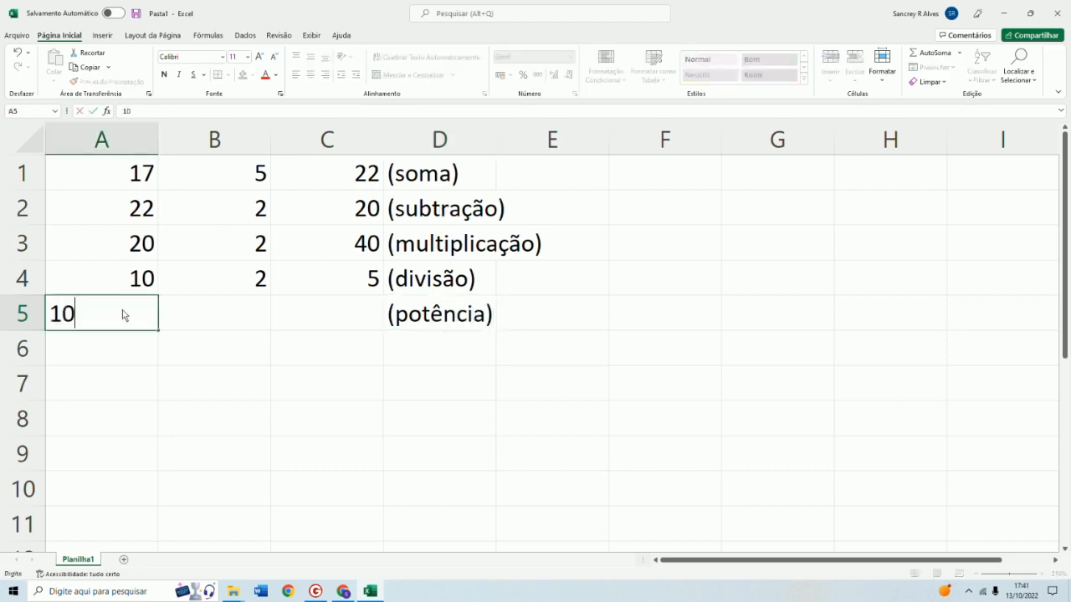
pyautogui.click(226, 326)
pyautogui.write('3')
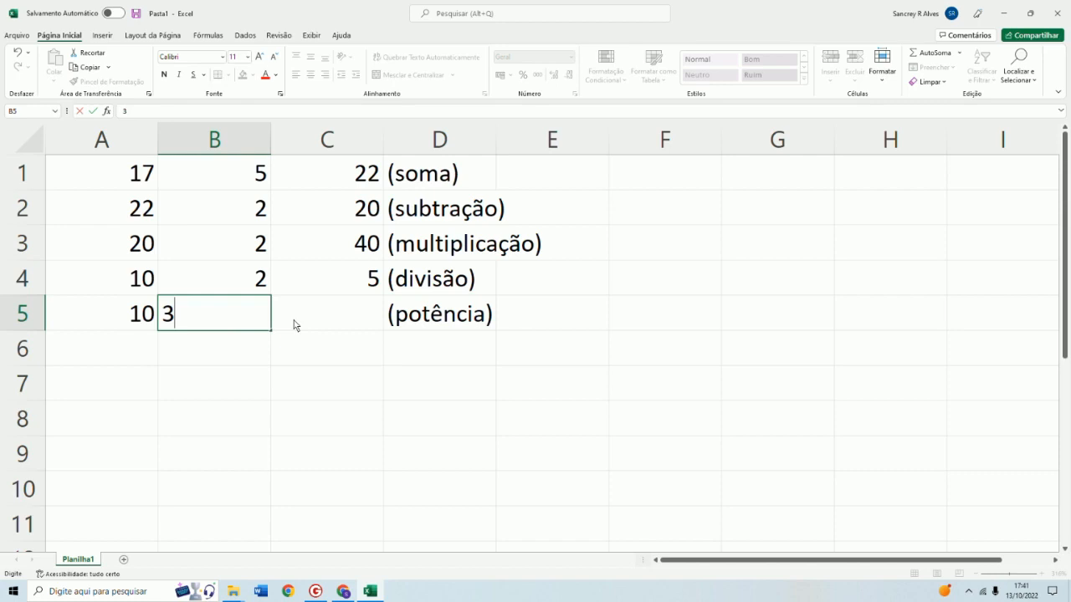
# Enter the exponentiation formula =a5^b5 in cell C5
pyautogui.click(339, 326)
pyautogui.write('=')
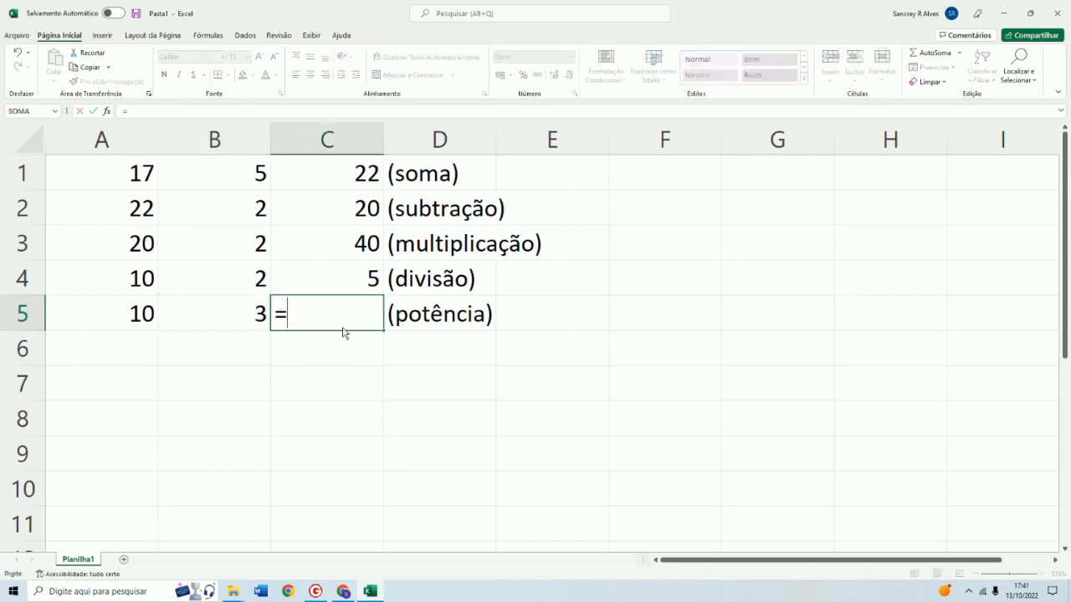
pyautogui.write('a5')
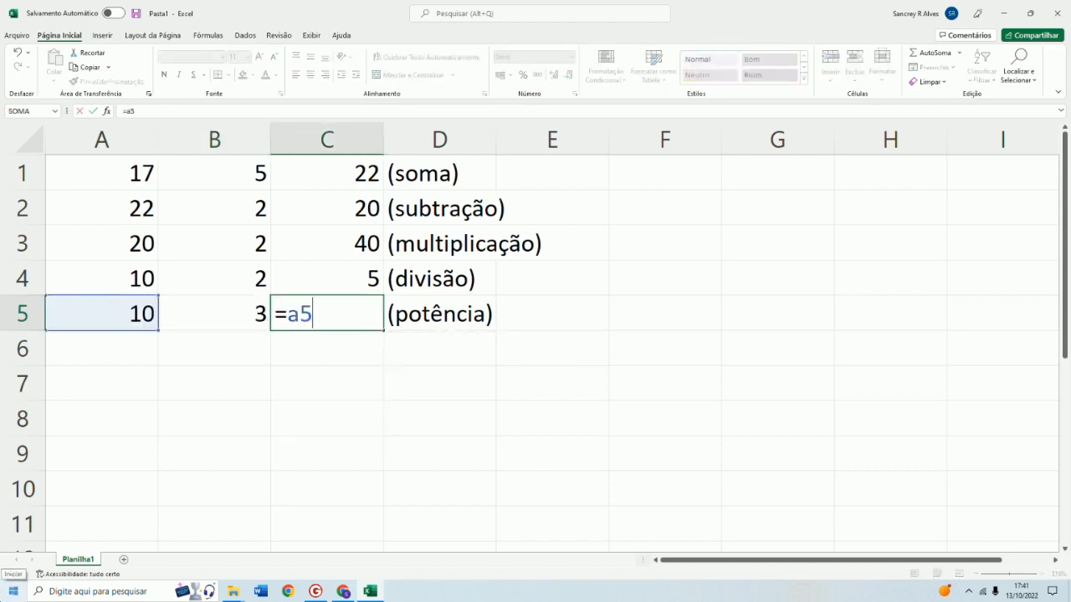
pyautogui.write('^b5')
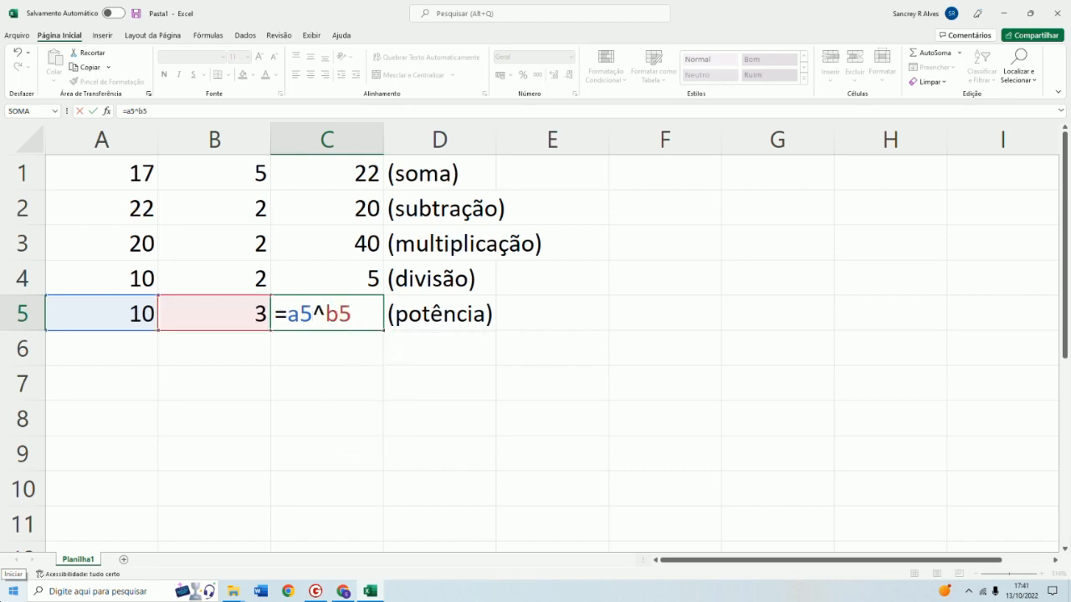
pyautogui.press('Return')
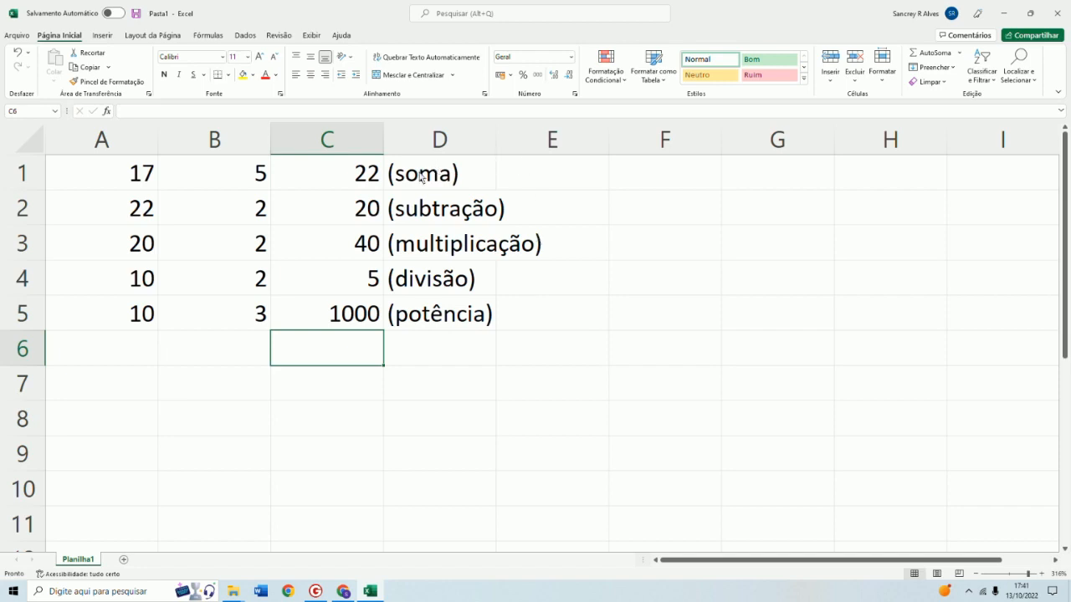
# Widen column D so the (multiplicação) label fits
pyautogui.click(451, 248)
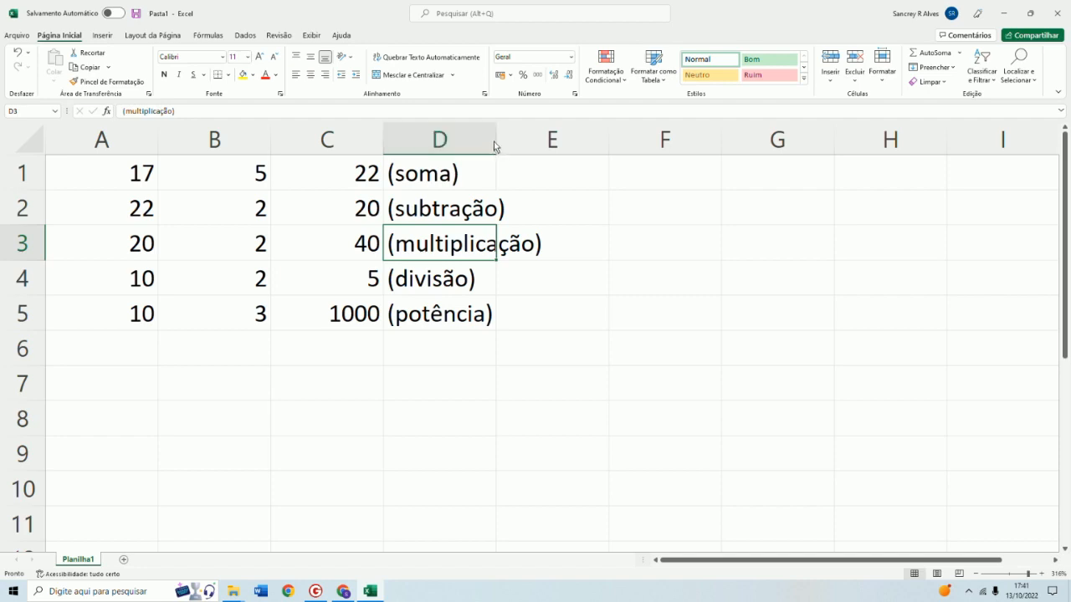
pyautogui.moveTo(494, 147); pyautogui.dragTo(493, 146)
pyautogui.moveTo(493, 143); pyautogui.dragTo(556, 144)
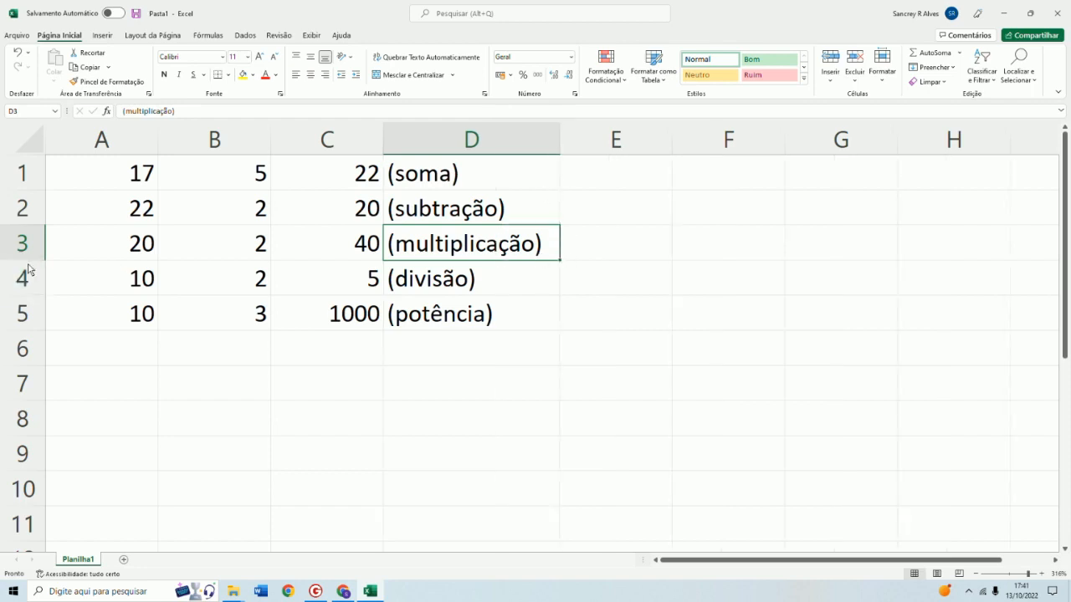
# Select the whole sheet and enlarge all column widths and row heights
pyautogui.moveTo(28, 263)
pyautogui.mouseDown()
pyautogui.moveTo(27, 281)
pyautogui.moveTo(30, 252)
pyautogui.moveTo(28, 262)
pyautogui.mouseUp()
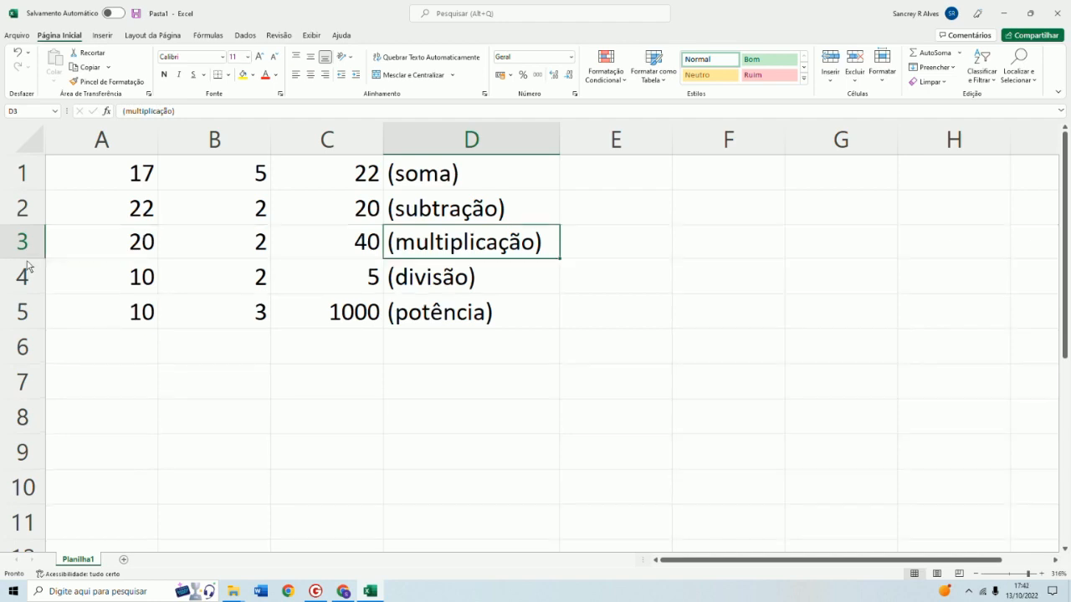
pyautogui.click(32, 148)
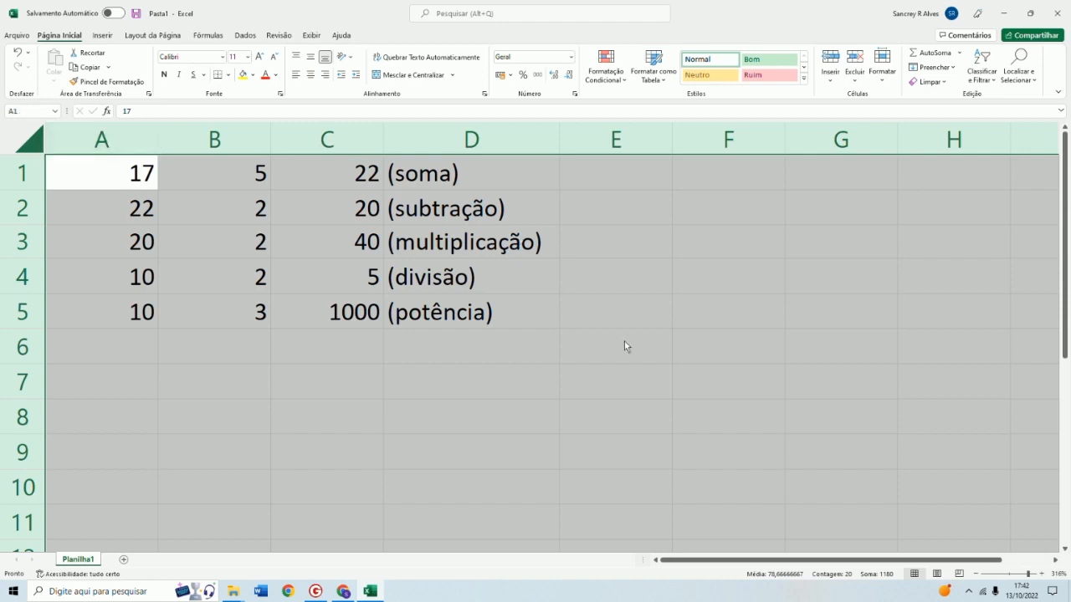
pyautogui.moveTo(158, 142); pyautogui.dragTo(210, 139)
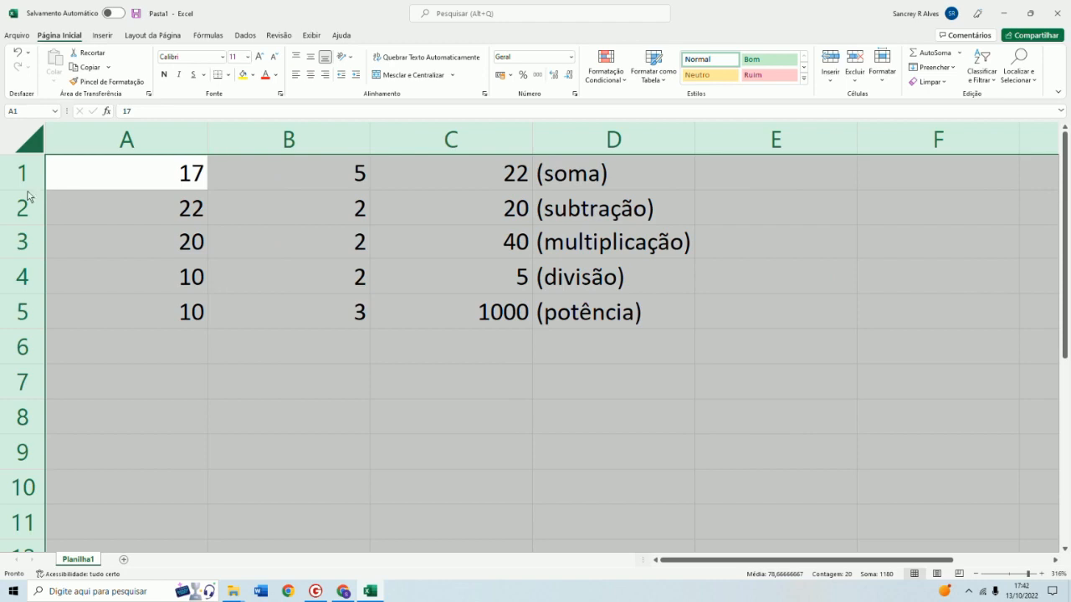
pyautogui.moveTo(27, 192); pyautogui.dragTo(28, 215)
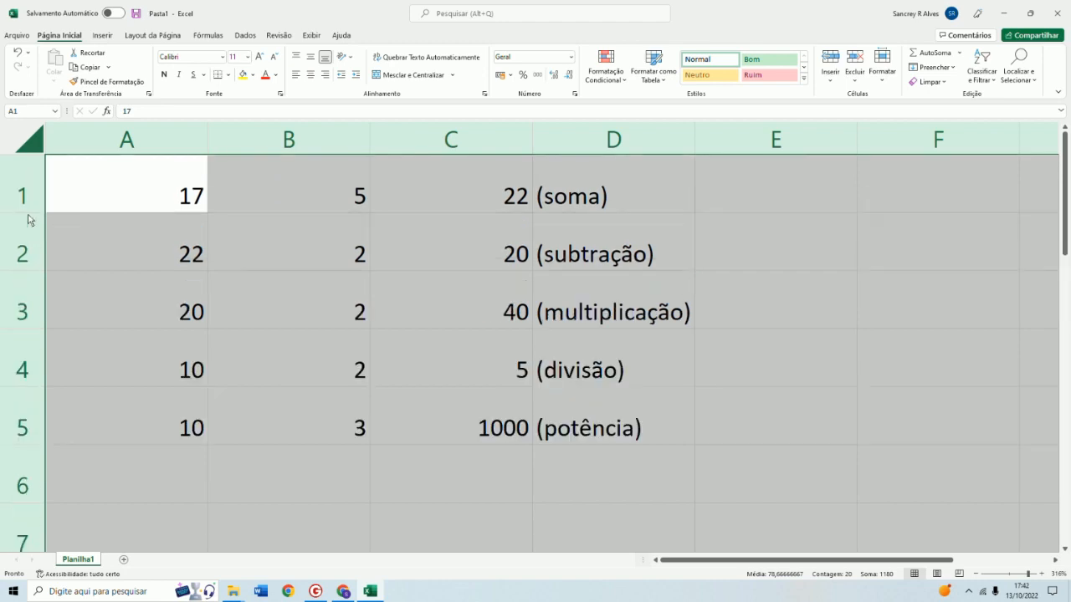
pyautogui.click(655, 480)
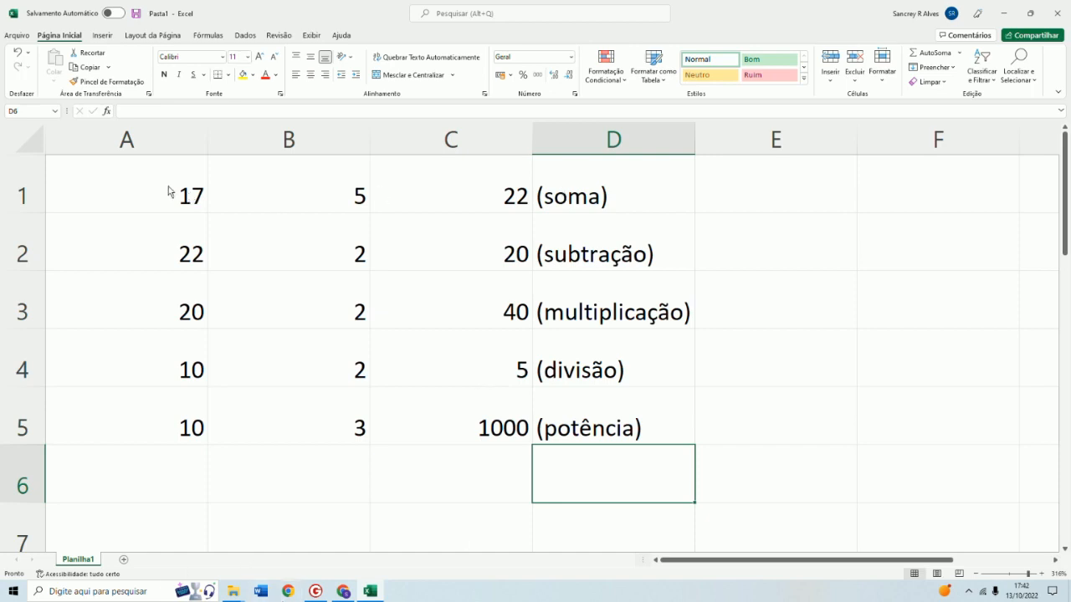
# Inspect the formulas in cells C1 through C5 one by one
pyautogui.click(507, 193)
pyautogui.click(481, 251)
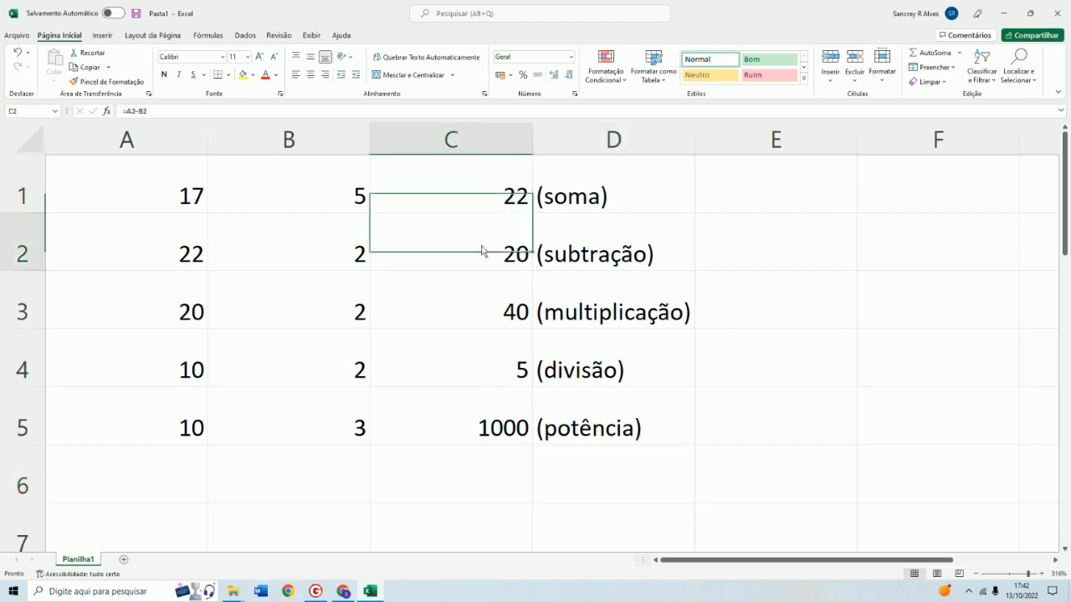
pyautogui.click(499, 321)
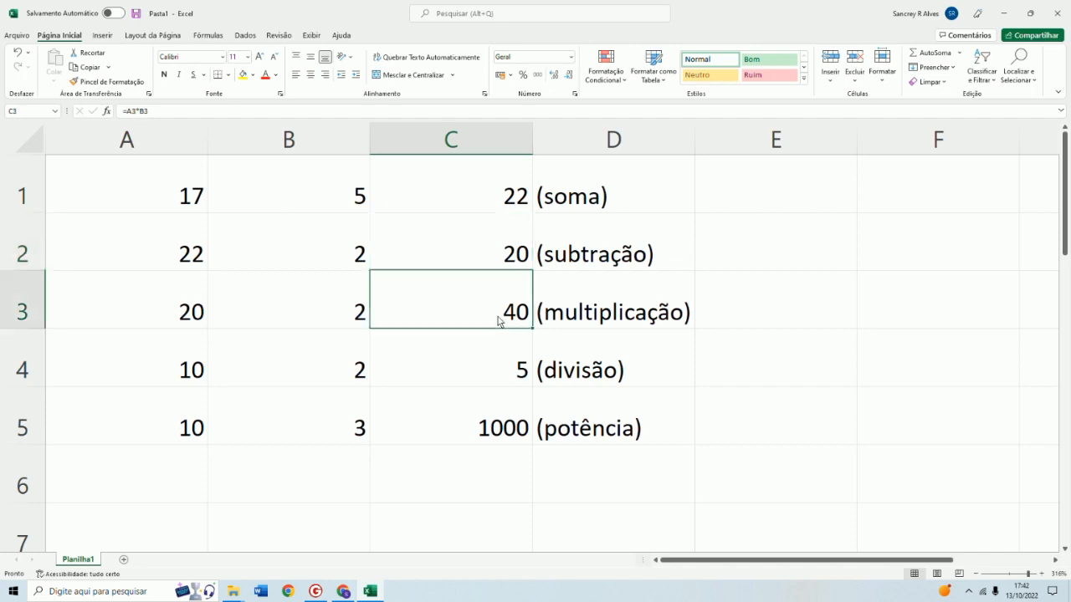
pyautogui.click(493, 369)
pyautogui.click(492, 421)
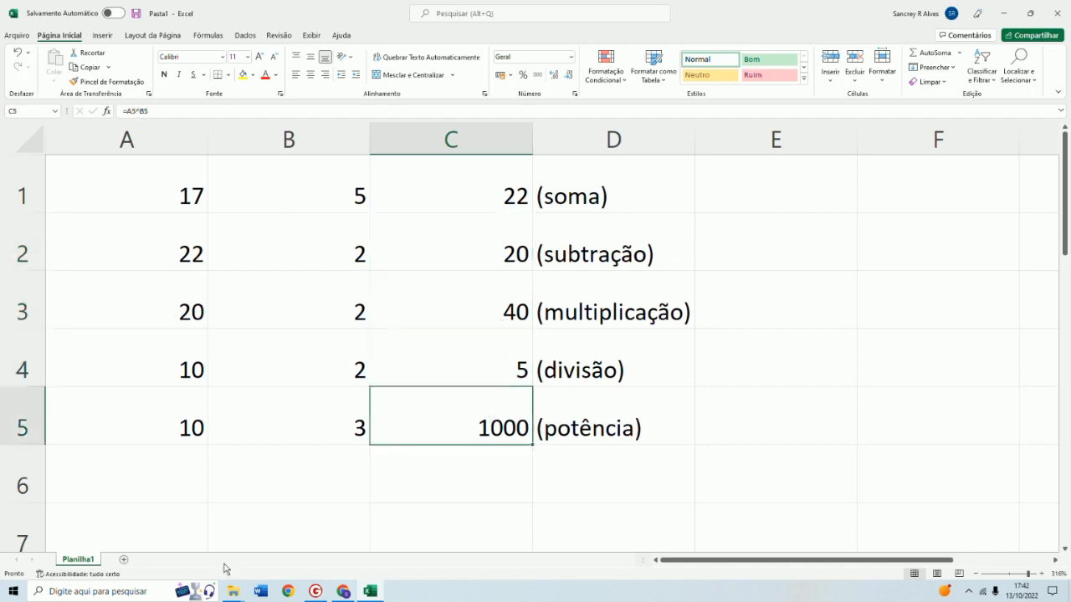
# Add a new worksheet and rename the first sheet as Turma 1108
pyautogui.click(124, 561)
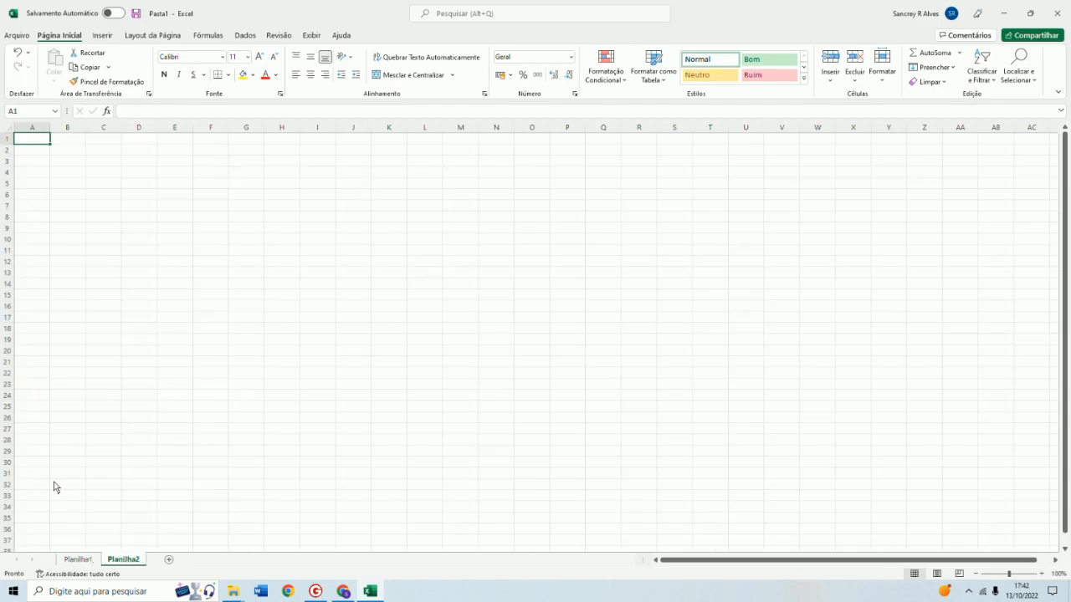
pyautogui.click(86, 559)
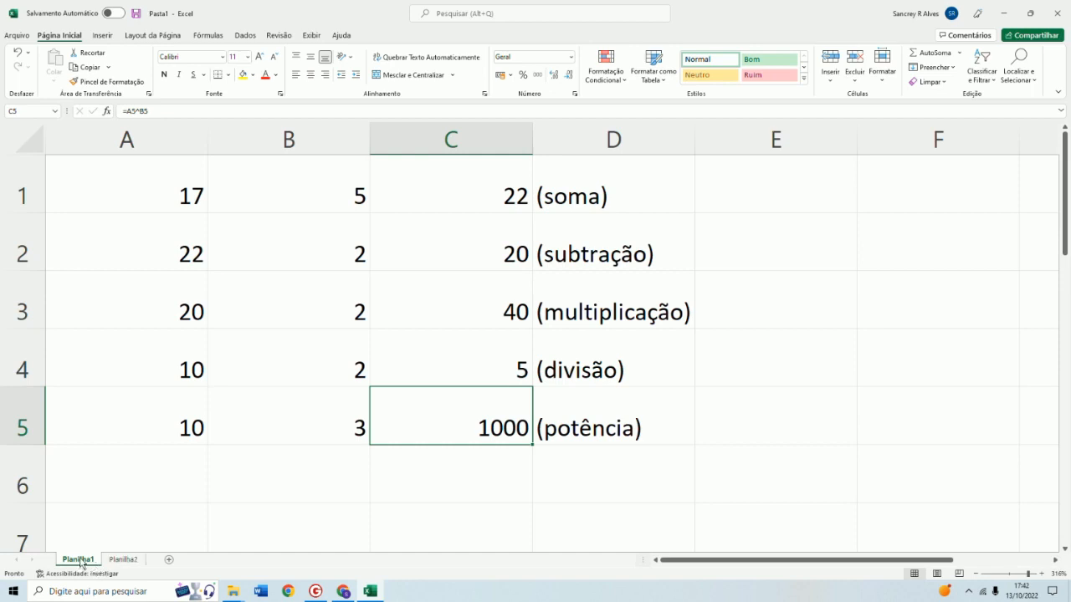
pyautogui.doubleClick(81, 560)
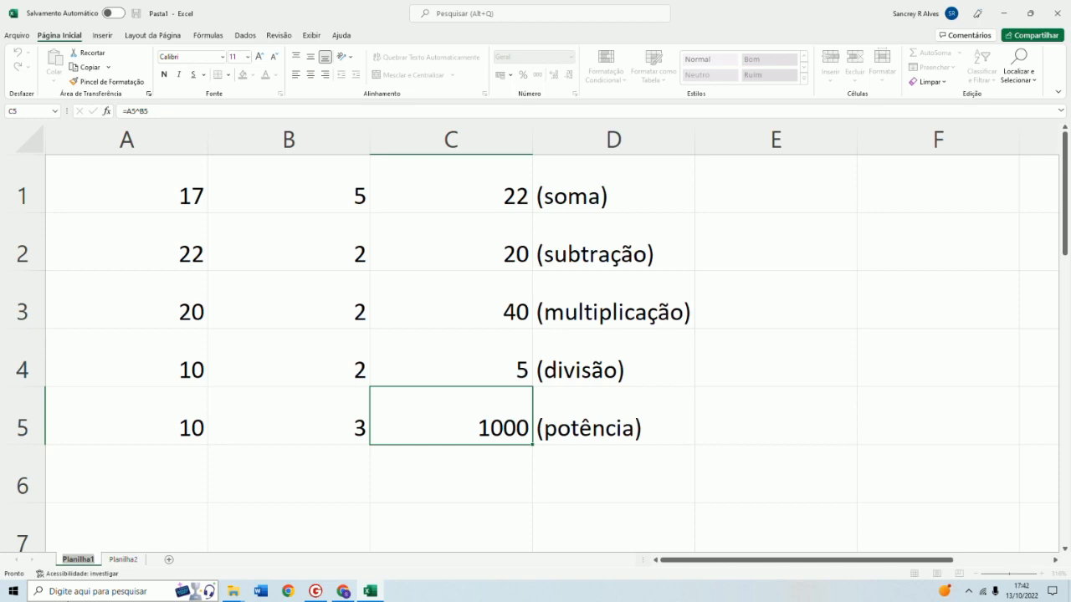
pyautogui.write('Turma 1108')
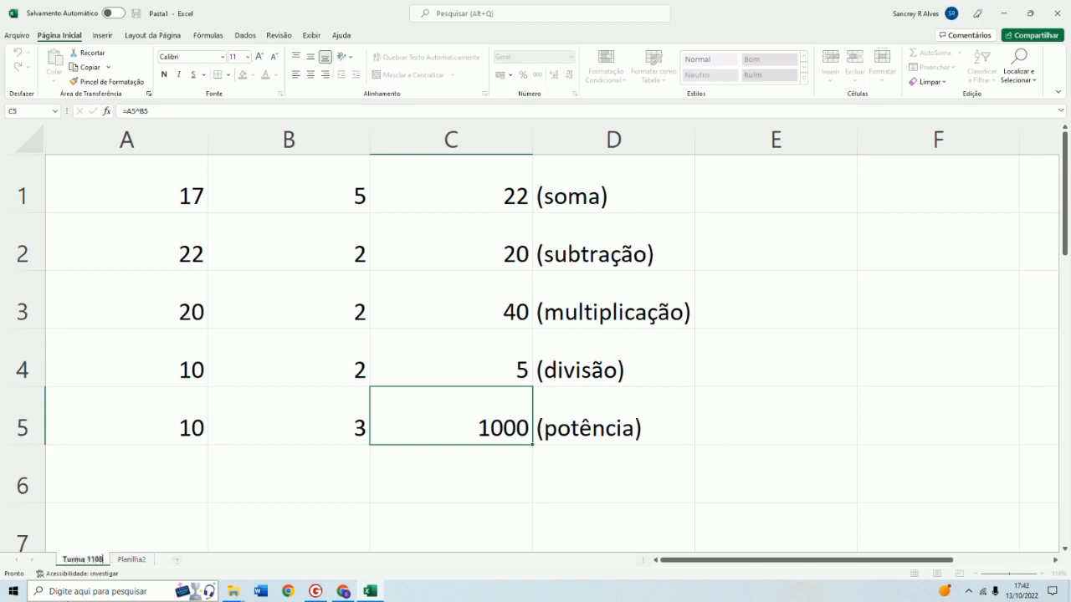
# Rename the second sheet as Turma 1109
pyautogui.click(132, 559)
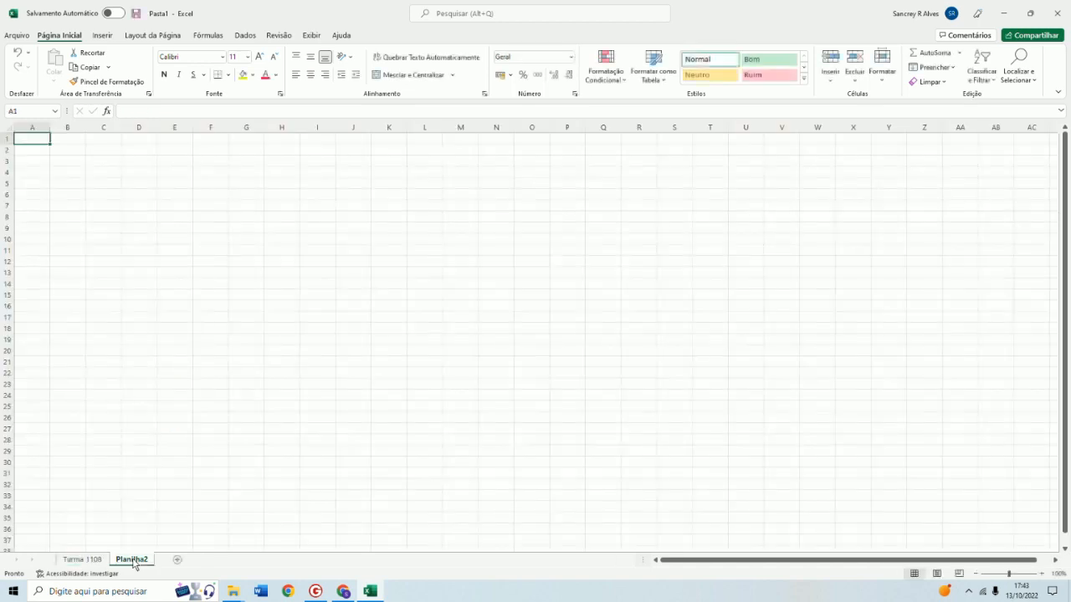
pyautogui.doubleClick(133, 560)
pyautogui.write('Turma')
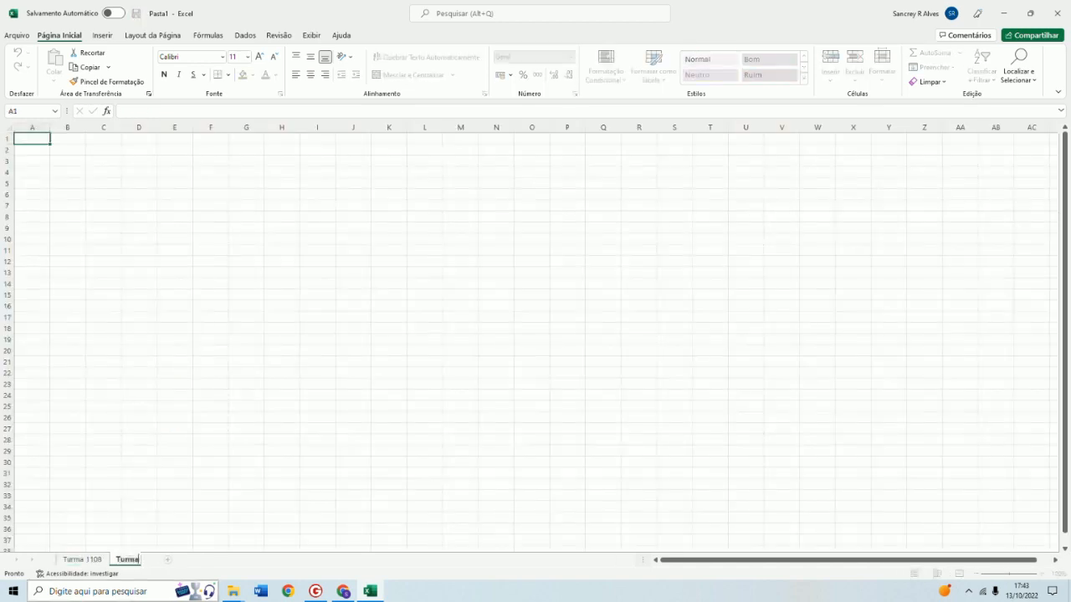
pyautogui.write(' 1109')
pyautogui.click(84, 560)
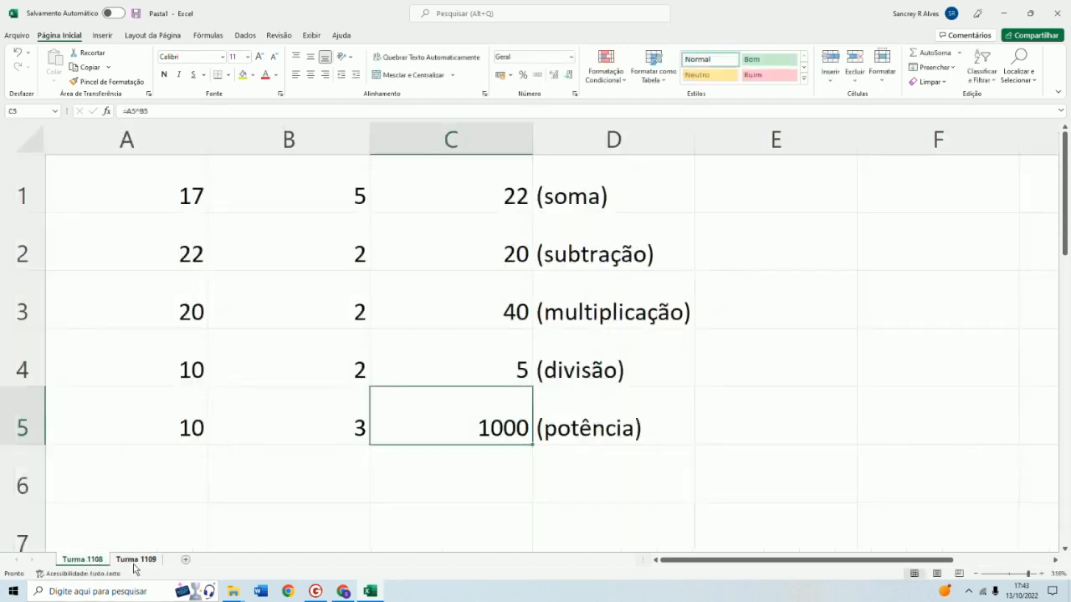
# Switch to the Turma 1109 sheet and enter four student names in cells A2 through A5
pyautogui.click(135, 560)
pyautogui.click(84, 560)
pyautogui.click(137, 559)
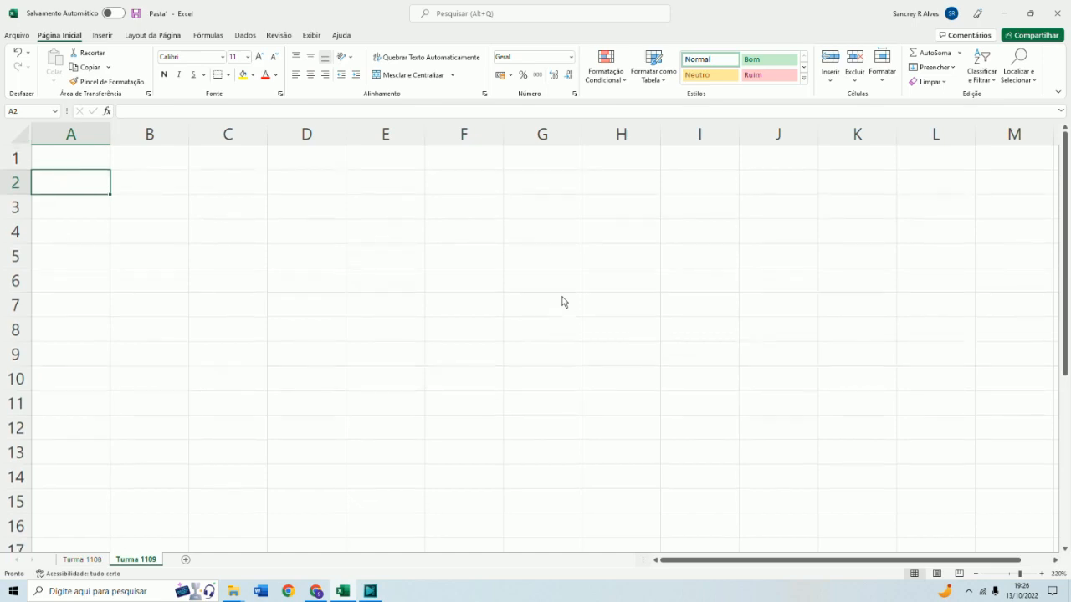
pyautogui.write('Joana')
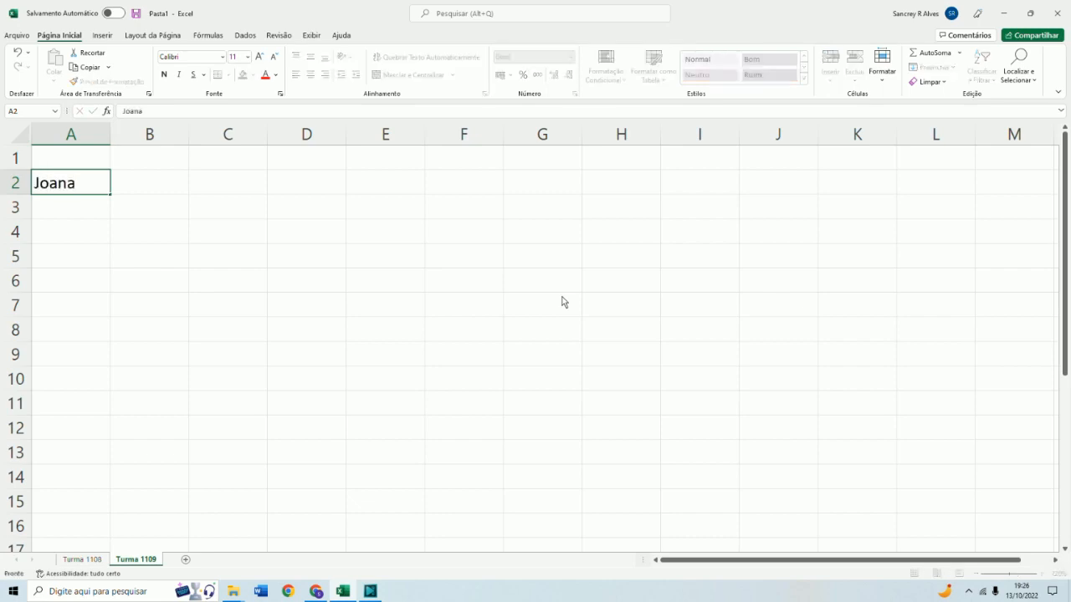
pyautogui.press('Return')
pyautogui.write('Pedro')
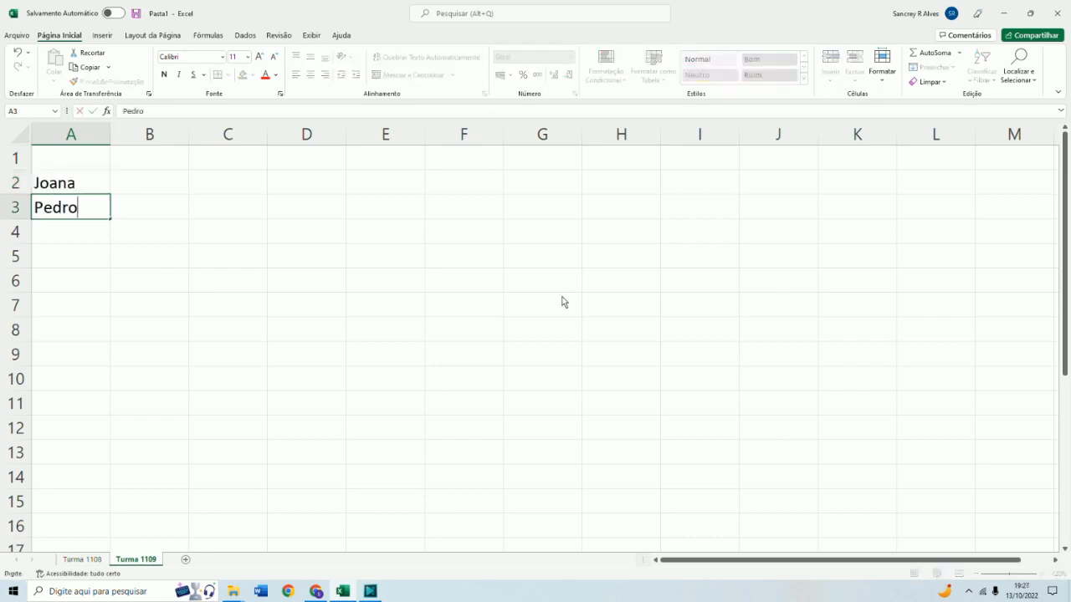
pyautogui.press('Return')
pyautogui.write('Maria')
pyautogui.press('Return')
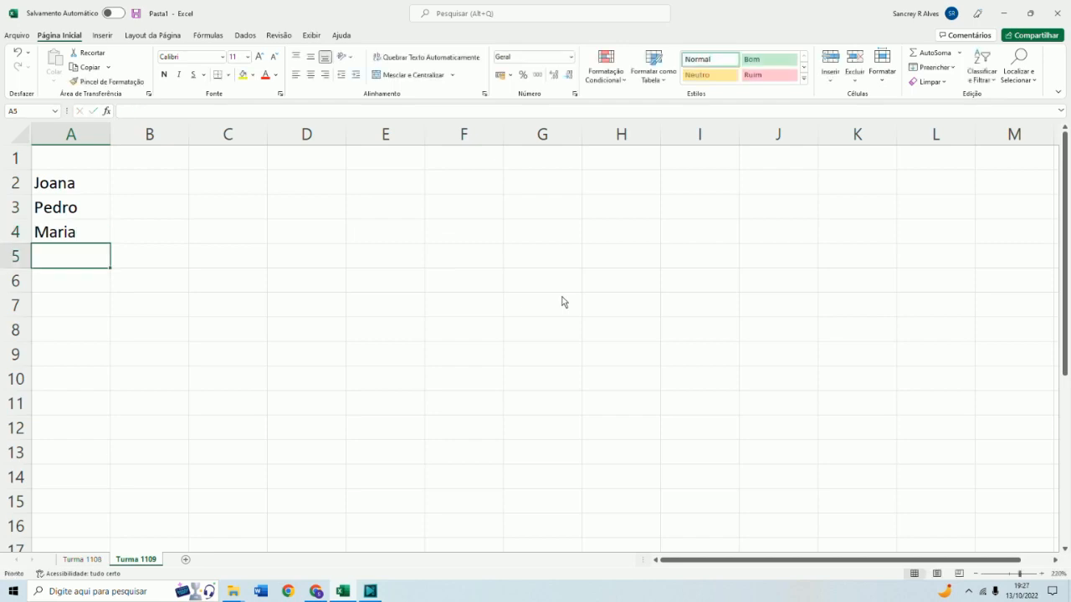
pyautogui.write('José')
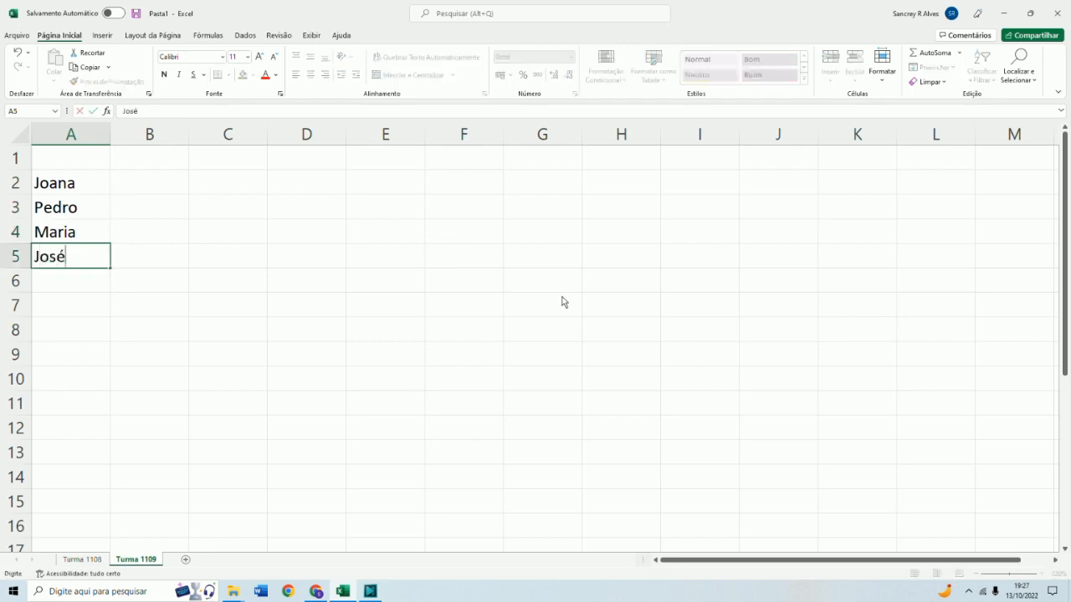
# Enter the column headers Trabalho, Prova and Média in cells B1, C1 and D1
pyautogui.press('Tab')
pyautogui.press('Up')
pyautogui.press('Up')
pyautogui.press('Up')
pyautogui.press('Up')
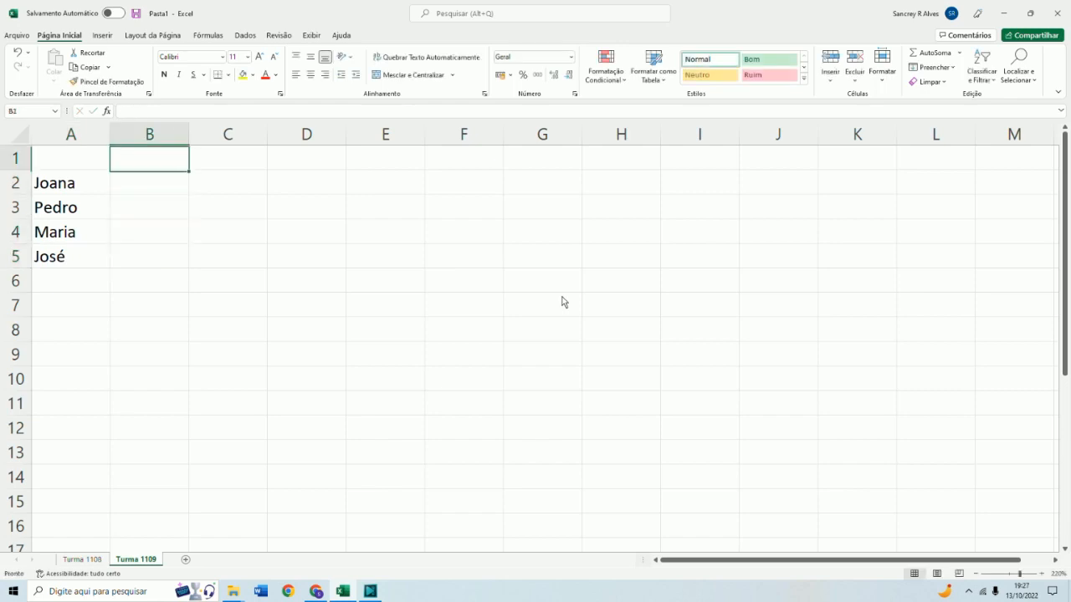
pyautogui.write('Trabalho')
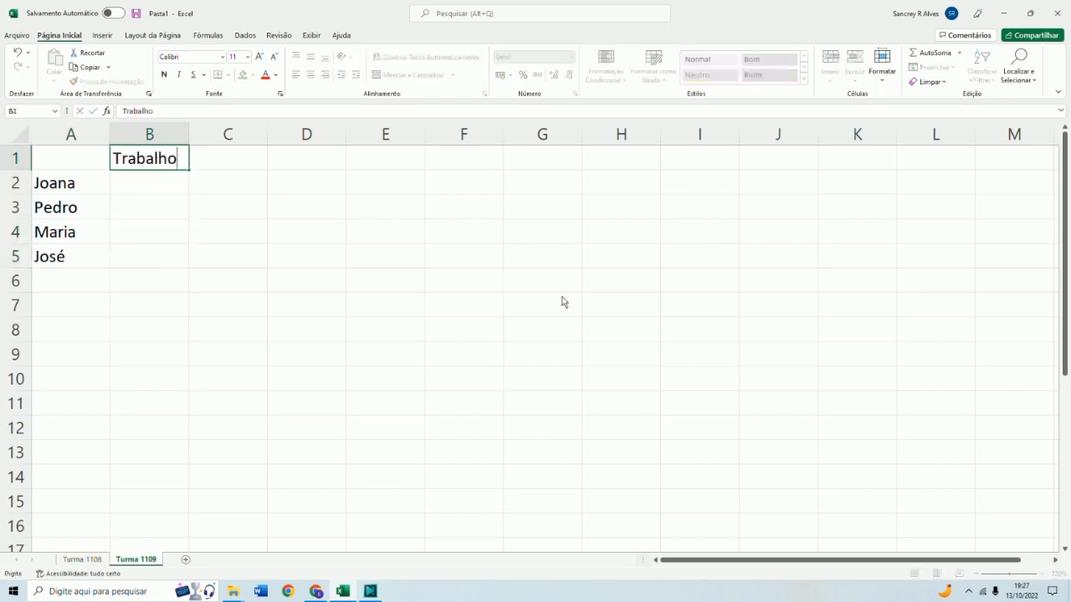
pyautogui.press('Tab')
pyautogui.write('Prova')
pyautogui.press('Tab')
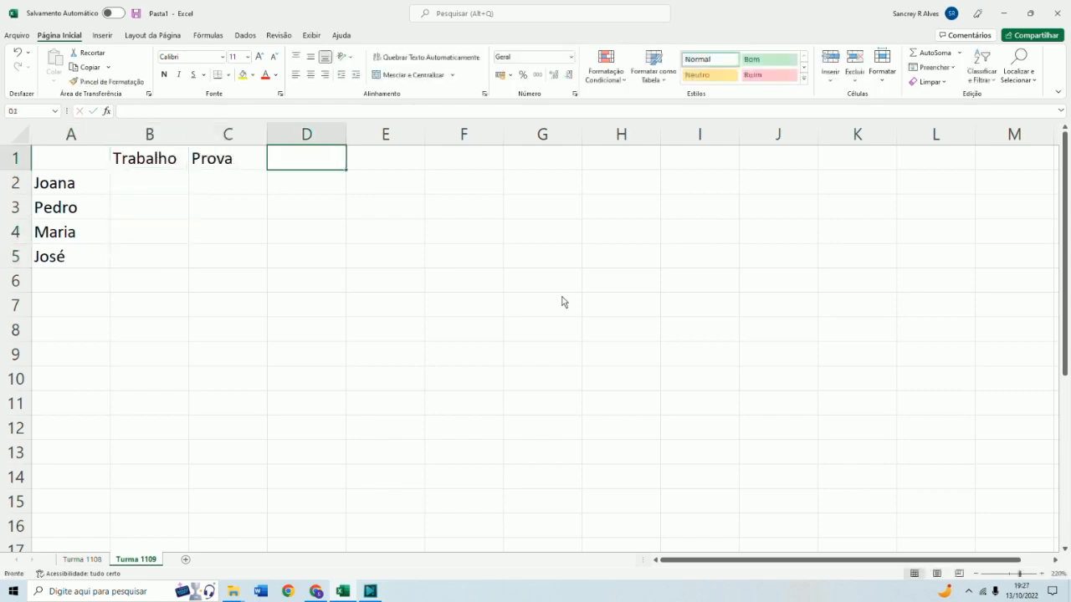
pyautogui.write('Média')
# Enter the Trabalho and Prova grades 4 and 5 in row 2, and 10 and 8 in row 3
pyautogui.press('Down')
pyautogui.press('Left')
pyautogui.press('Left')
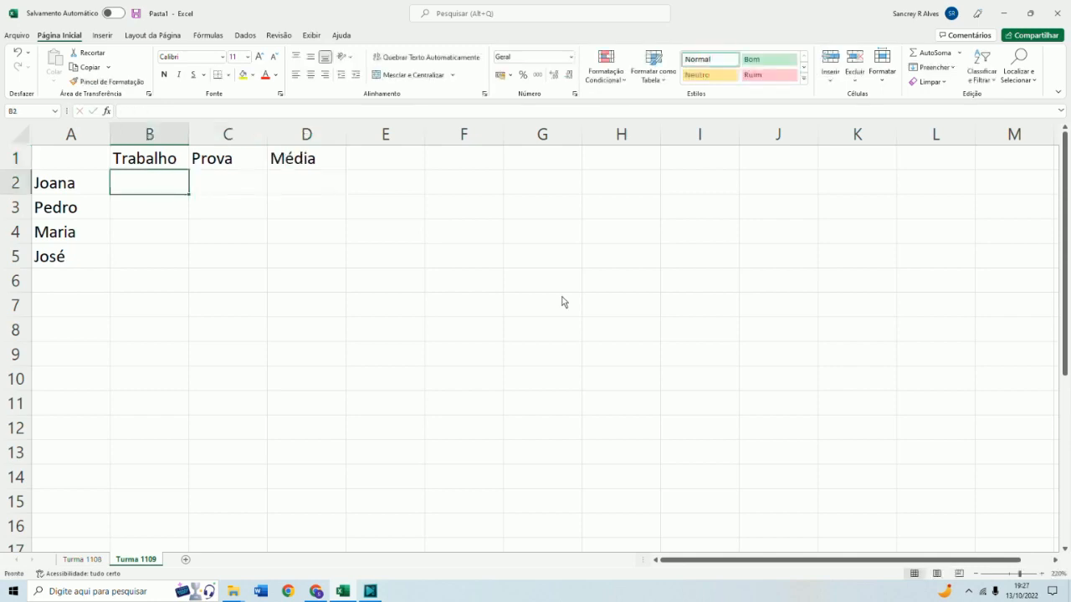
pyautogui.write('4')
pyautogui.press('Tab')
pyautogui.write('5')
pyautogui.press('Down')
pyautogui.press('Left')
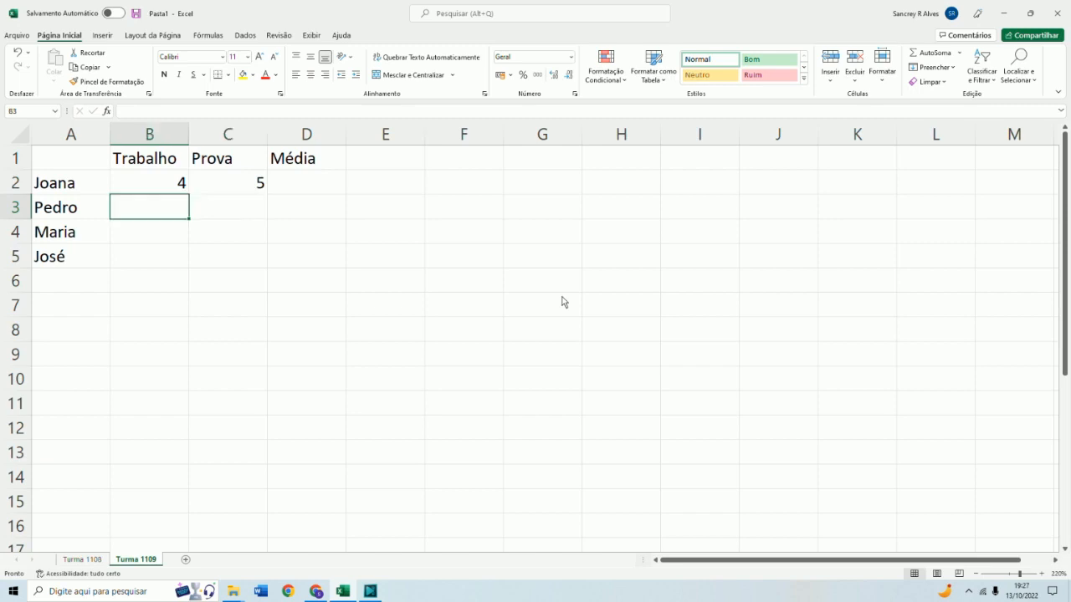
pyautogui.write('10')
pyautogui.press('Tab')
pyautogui.write('8')
pyautogui.press('Down')
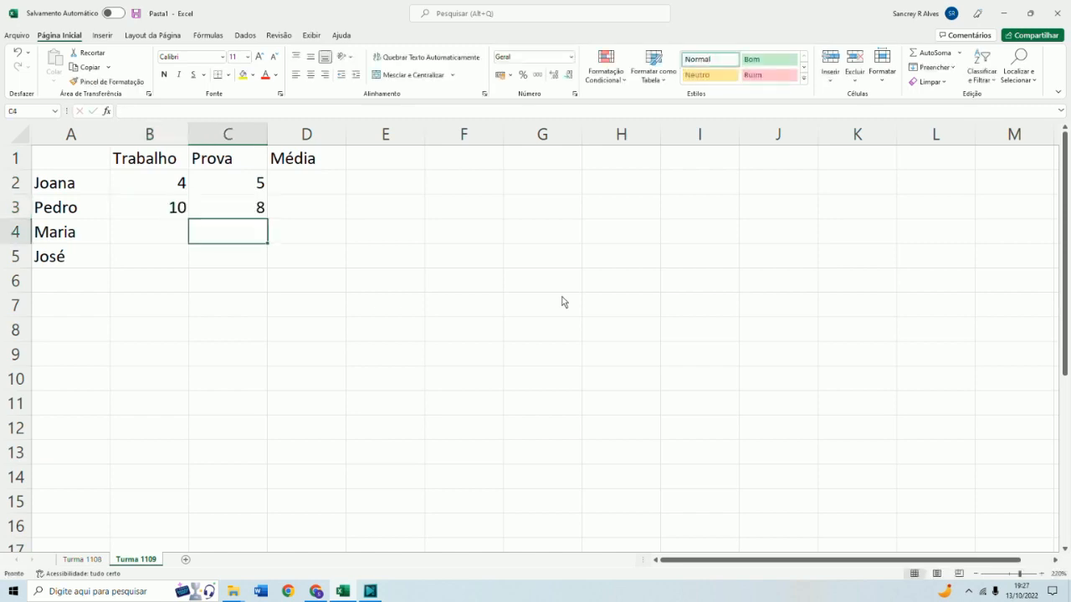
# Enter the Trabalho and Prova grades 9,5 and 7 in row 4, and 6 and 5,5 in row 5
pyautogui.press('Left')
pyautogui.write('9,5')
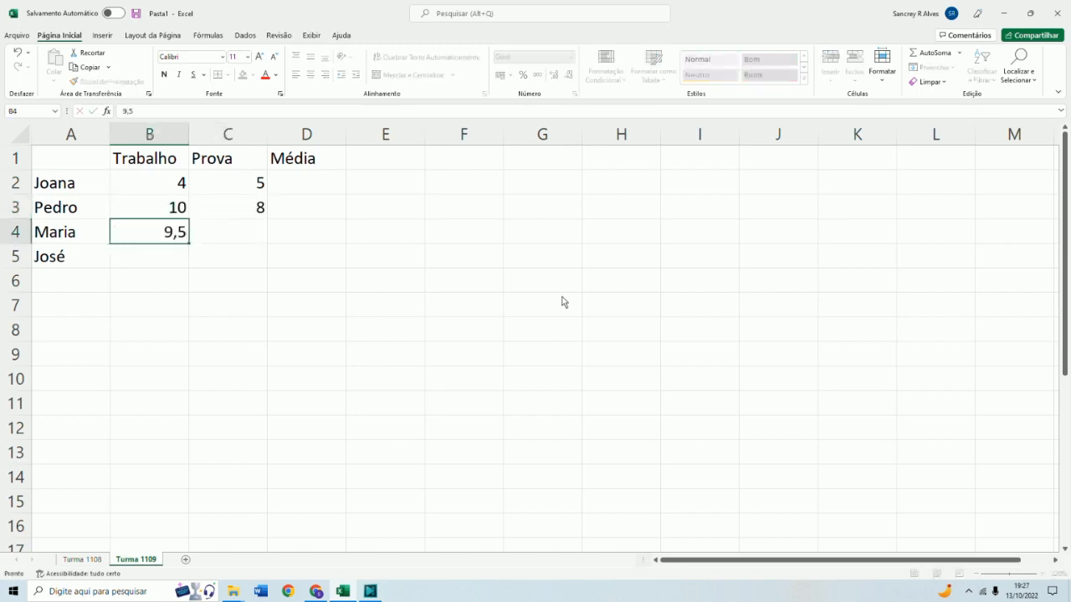
pyautogui.press('Tab')
pyautogui.write('7')
pyautogui.press('Down')
pyautogui.press('Left')
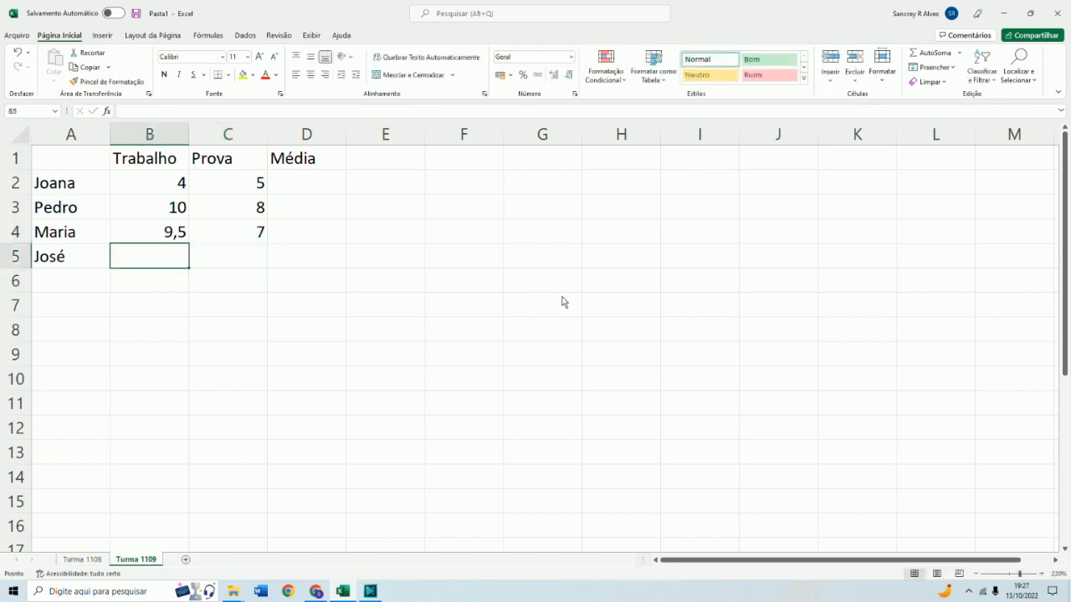
pyautogui.write('6')
pyautogui.press('Tab')
pyautogui.write('5,5')
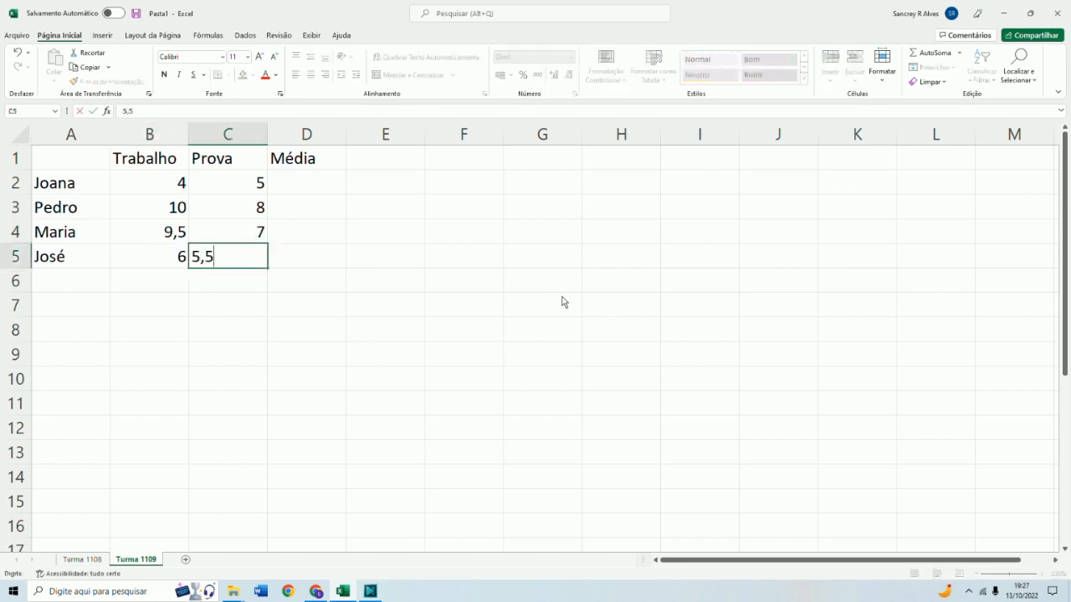
pyautogui.press('Tab')
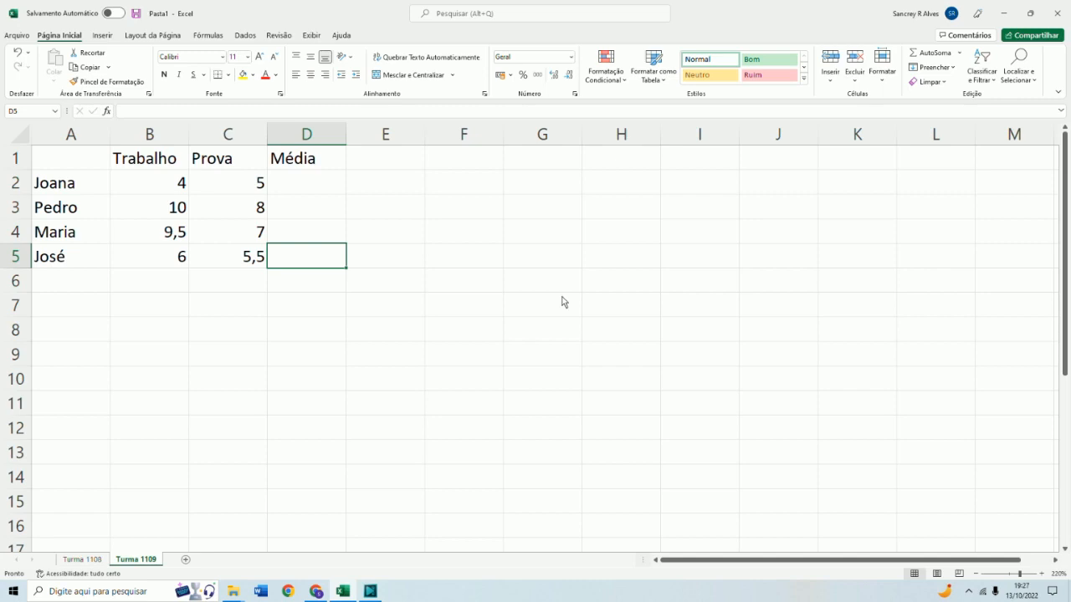
# Enter the average formula =b2+c2/2 in cell D2
pyautogui.press('Up')
pyautogui.press('Up')
pyautogui.press('Up')
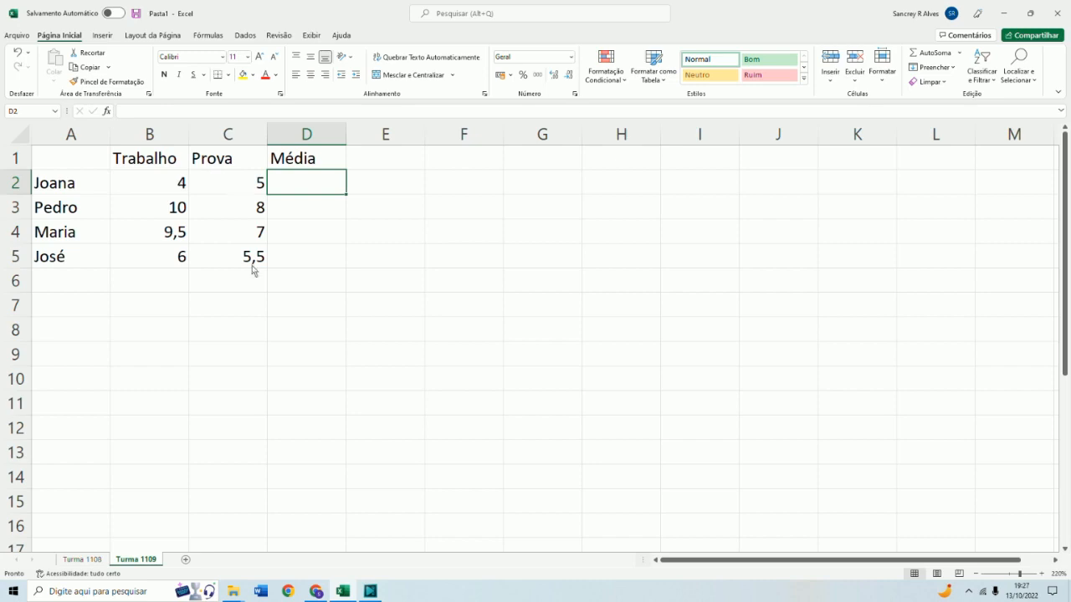
pyautogui.write('=')
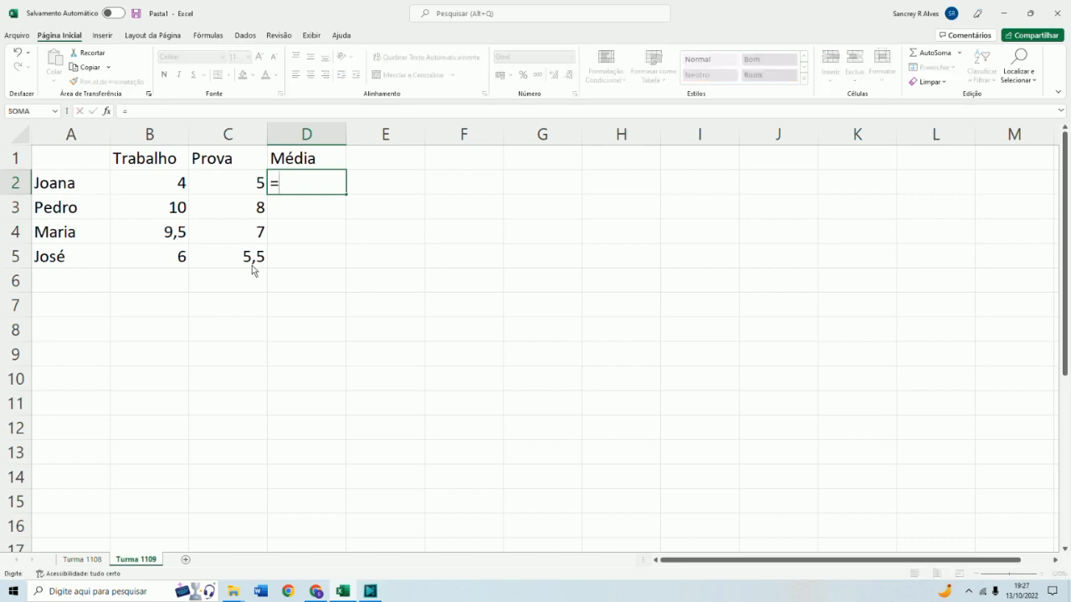
pyautogui.write('b')
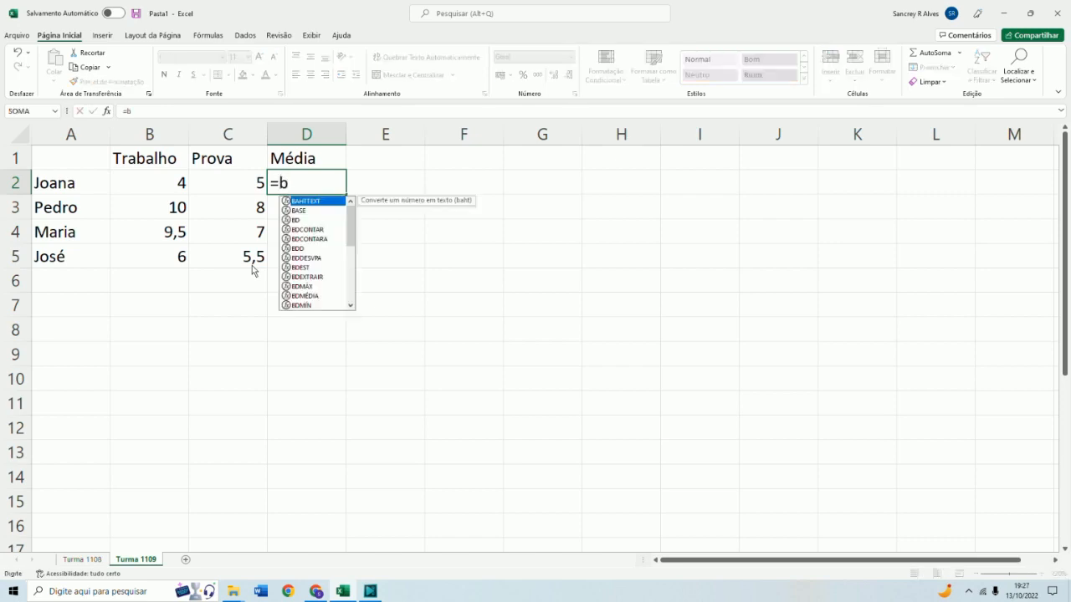
pyautogui.write('2+c2')
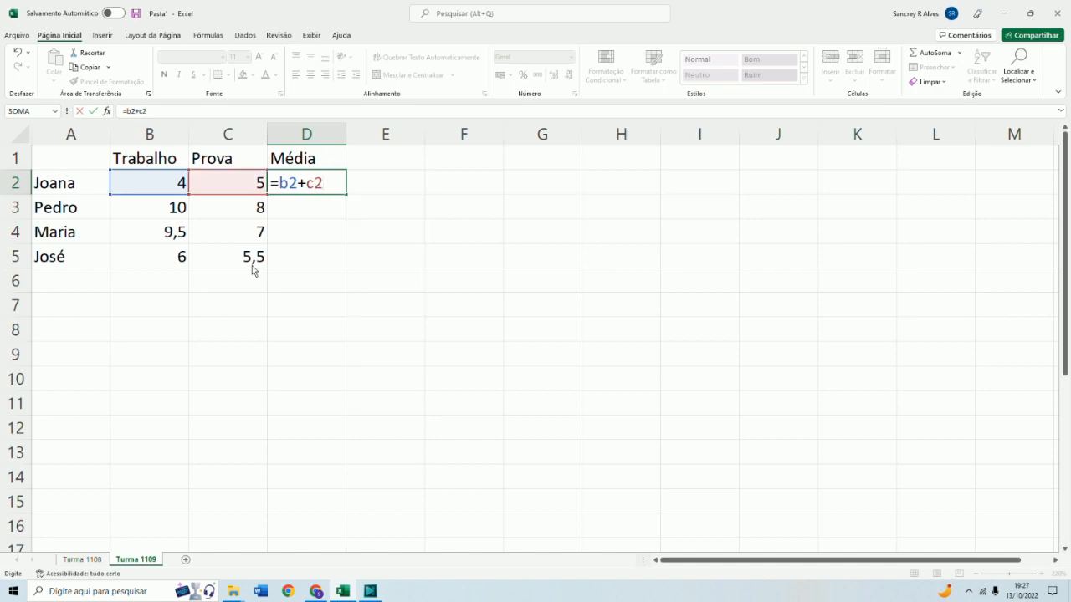
pyautogui.write('/2')
pyautogui.press('Return')
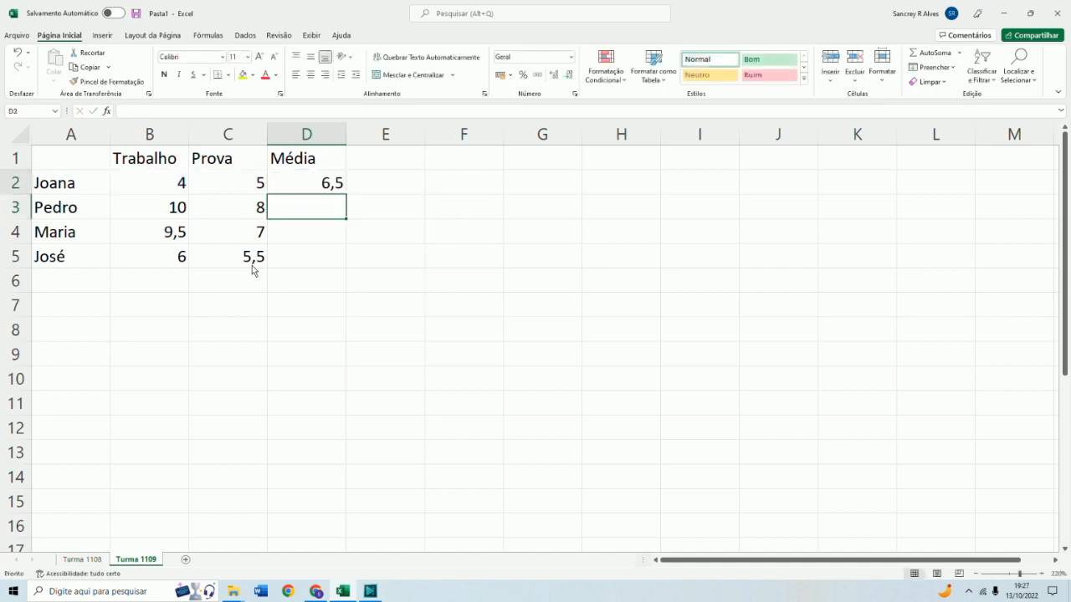
# Edit D2's formula to =(B2+C2)/2, wrapping the sum in parentheses
pyautogui.press('Up')
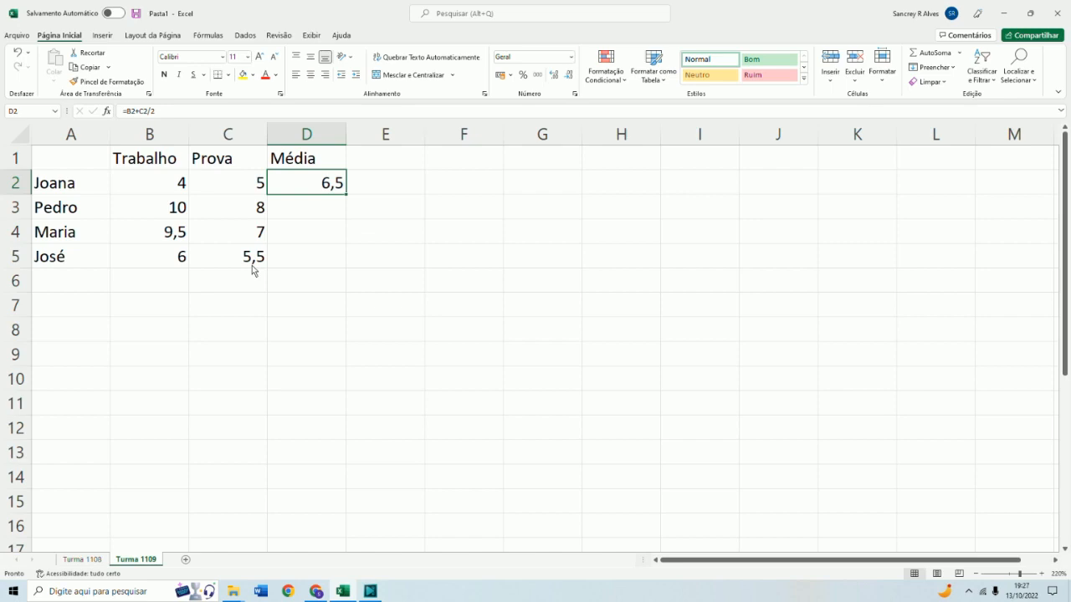
pyautogui.click(118, 114)
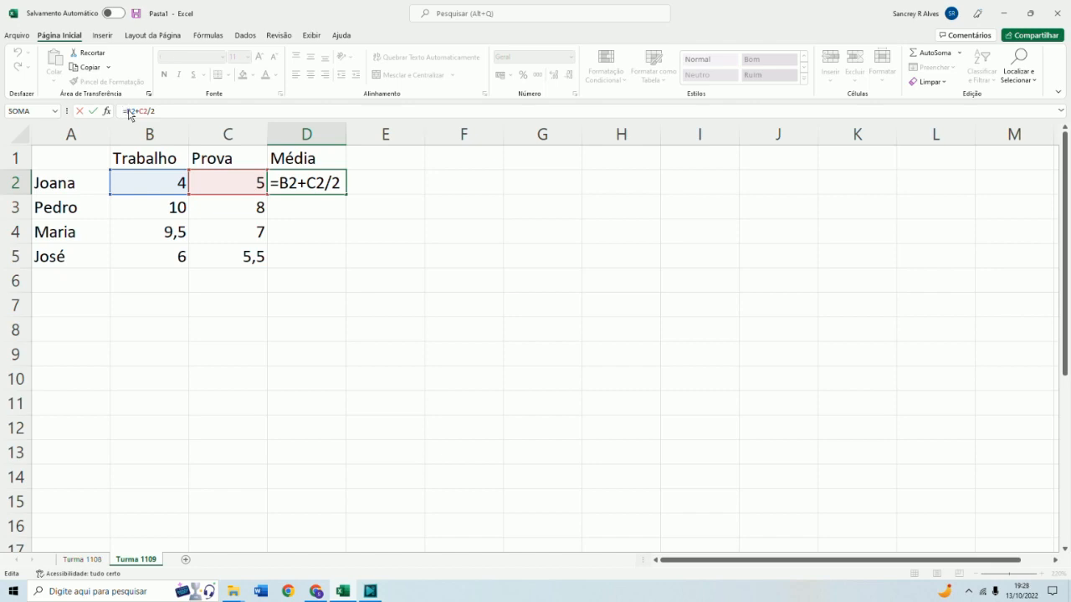
pyautogui.write('9')
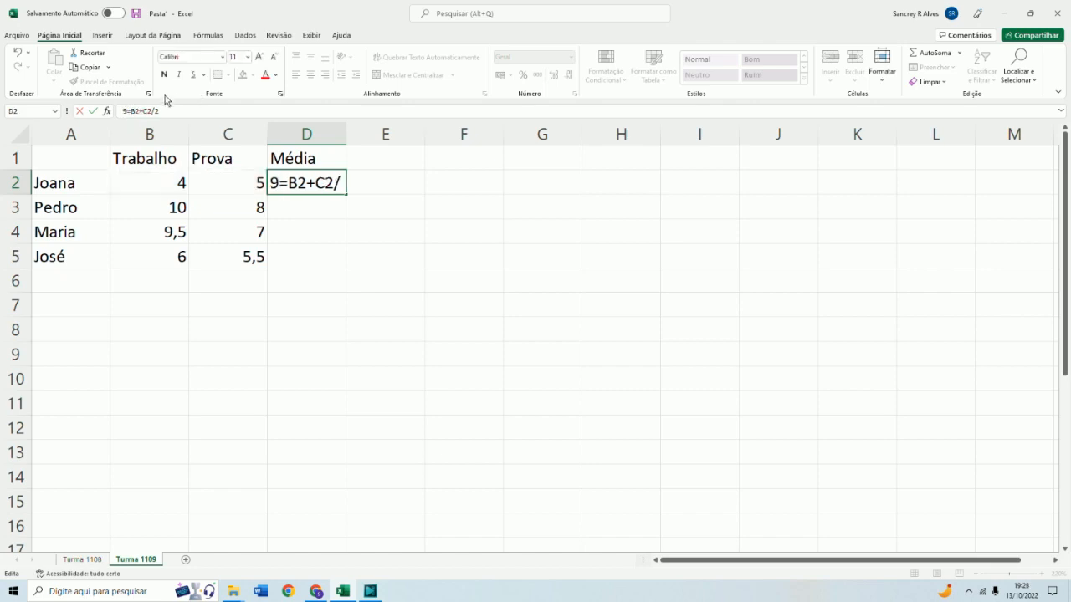
pyautogui.press('BackSpace')
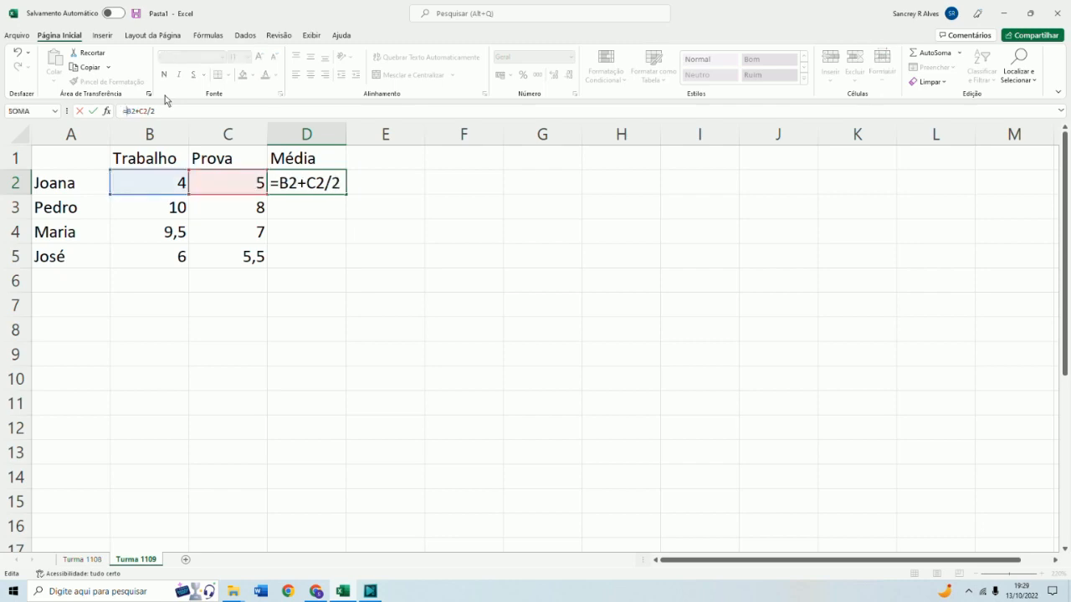
pyautogui.write('(')
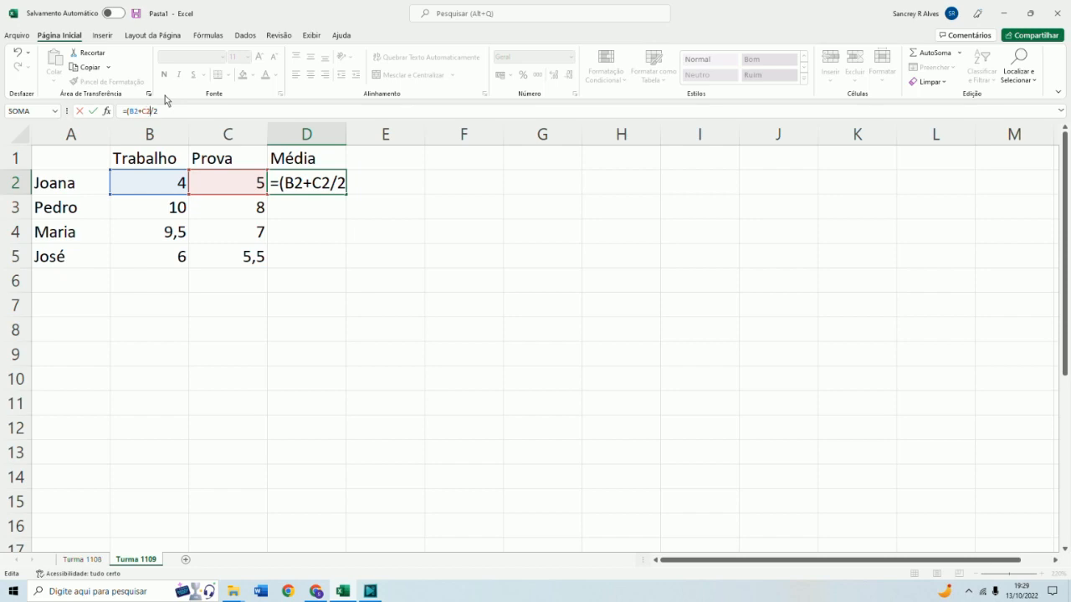
pyautogui.write(')')
pyautogui.press('Return')
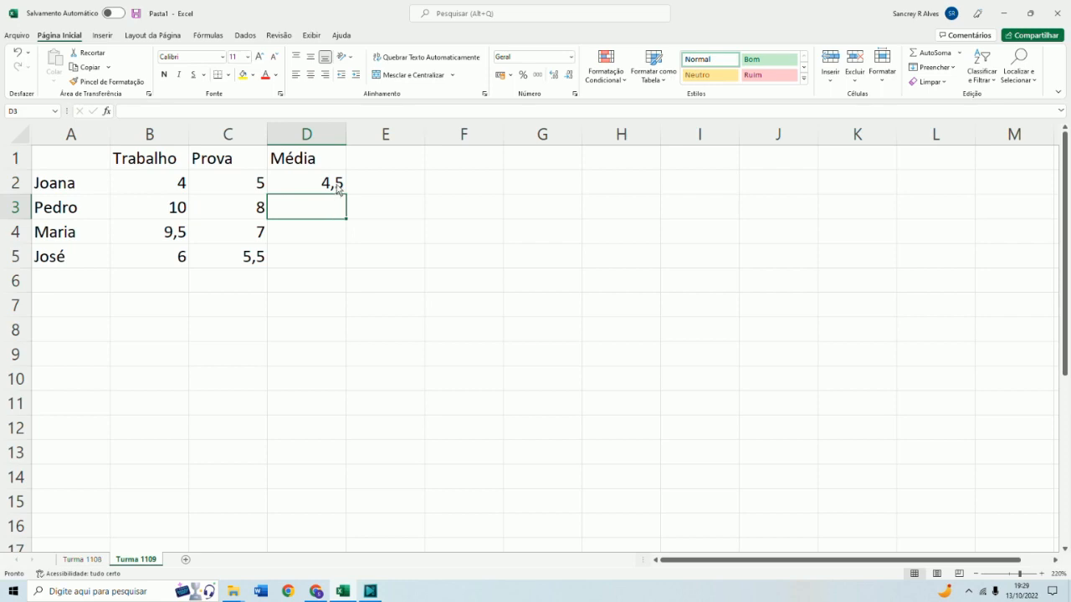
# Enter the average formulas =(b3+c3)/2 in D3 and =(b4+c4)/2 in D4
pyautogui.click(335, 190)
pyautogui.click(325, 215)
pyautogui.write('=')
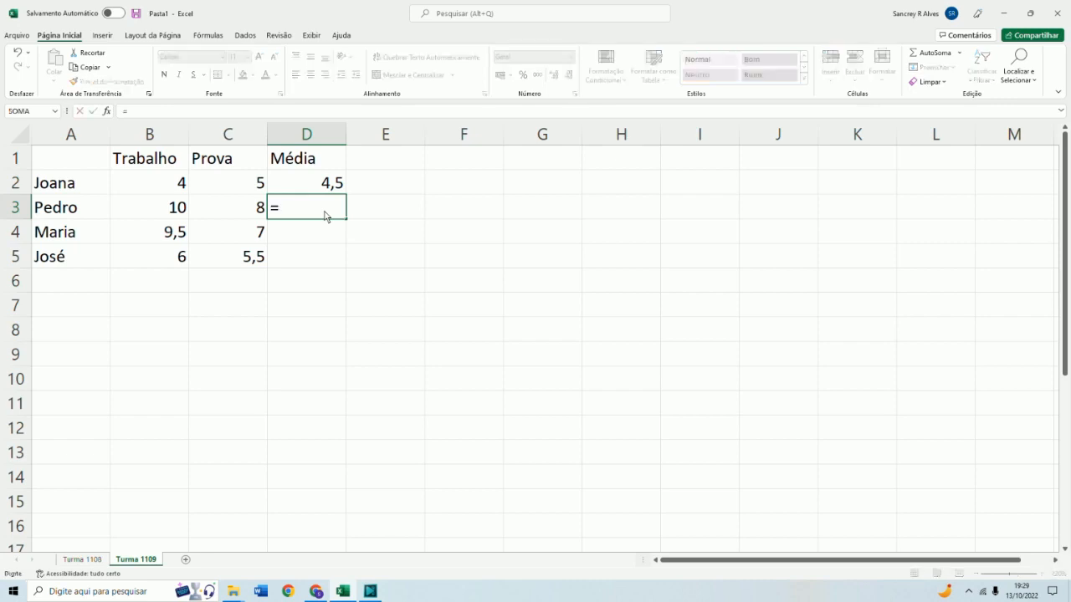
pyautogui.write('(b3+c3)')
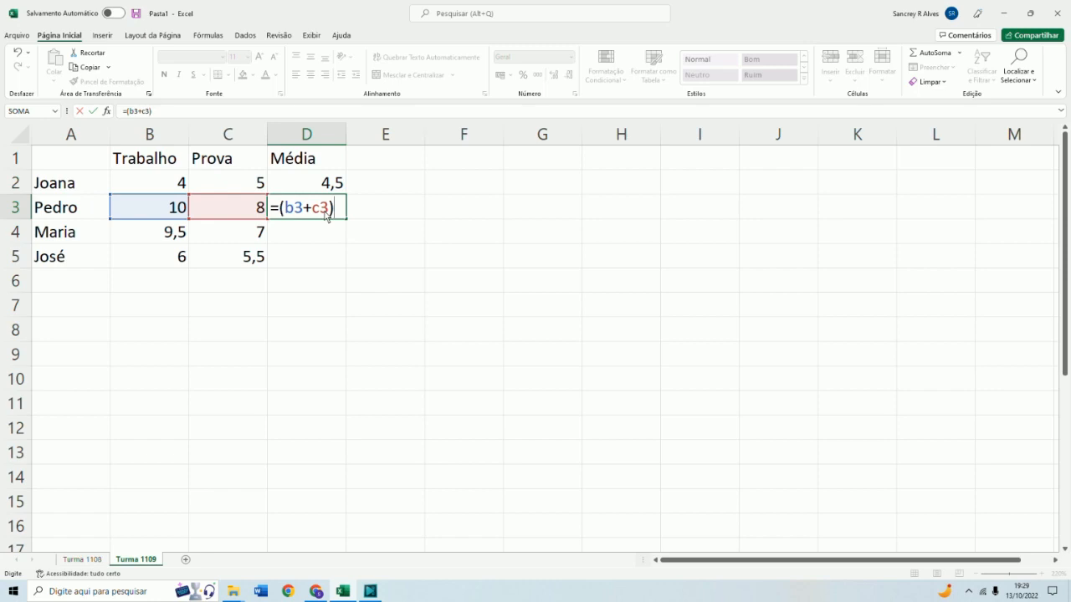
pyautogui.write('/2')
pyautogui.press('Return')
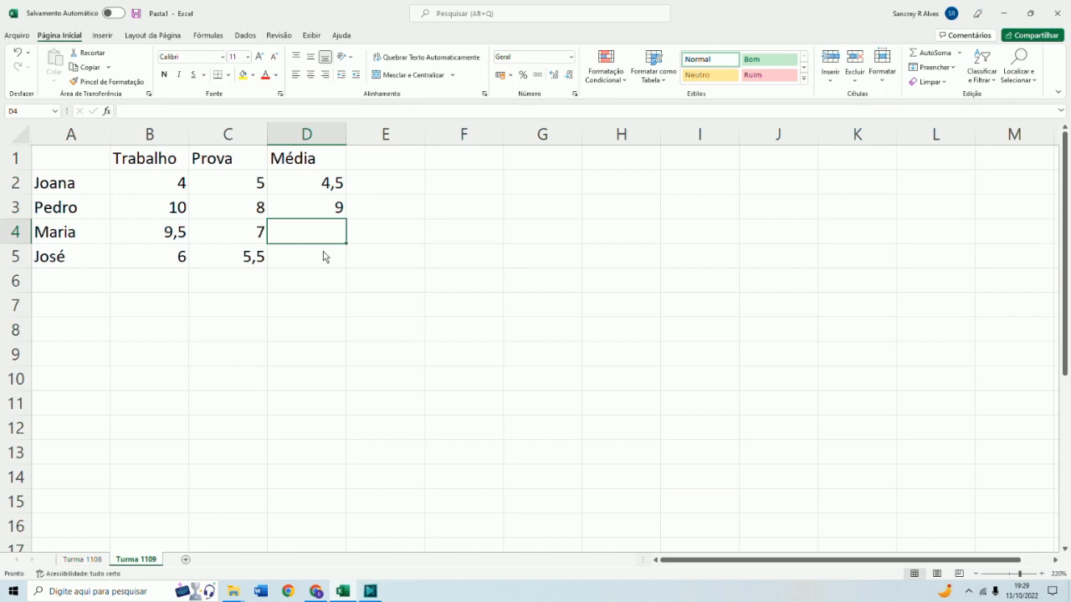
pyautogui.write('=(')
pyautogui.write('b4')
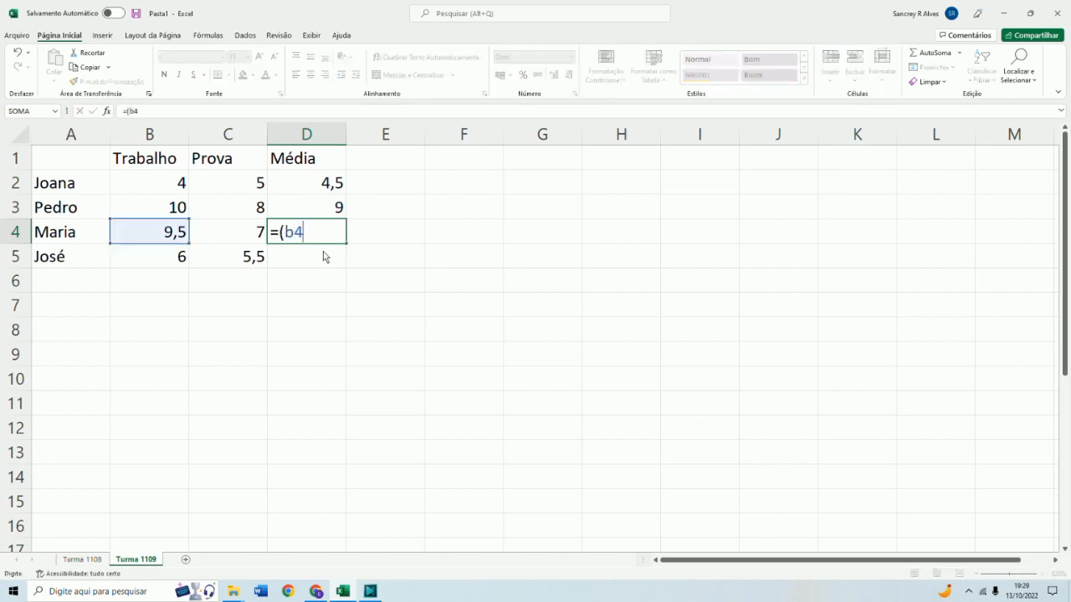
pyautogui.write('+c4)/2')
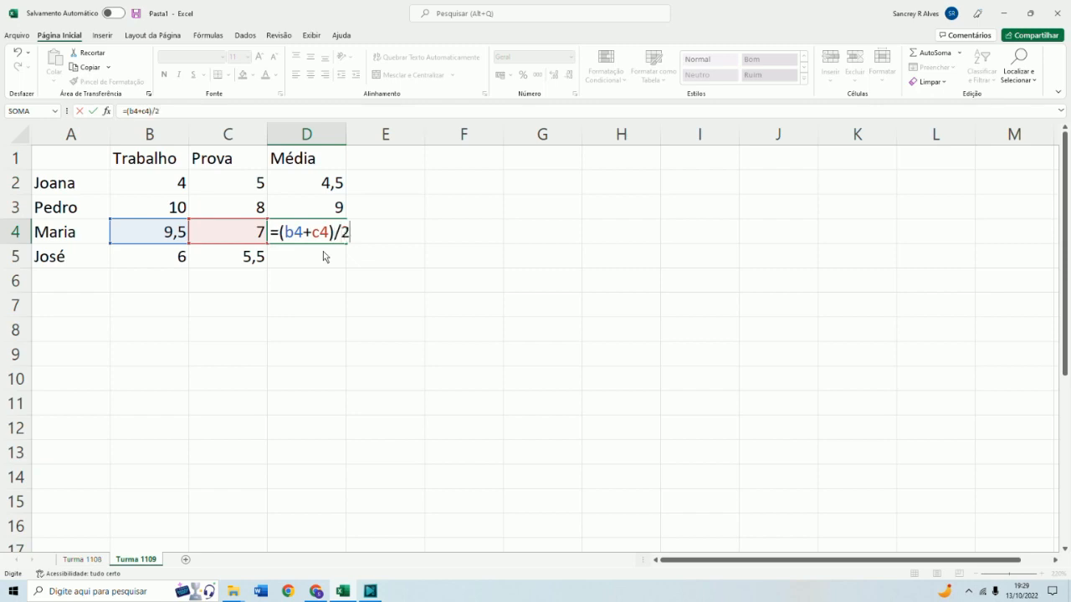
pyautogui.press('Return')
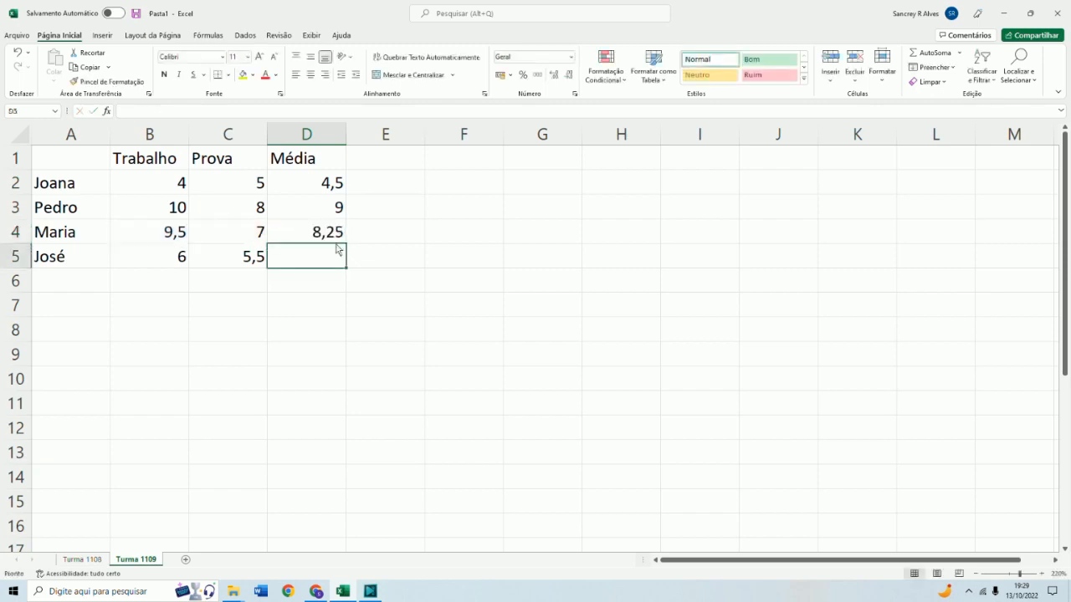
# Fill the average formula from D2 down through D5 using the fill handle
pyautogui.click(339, 238)
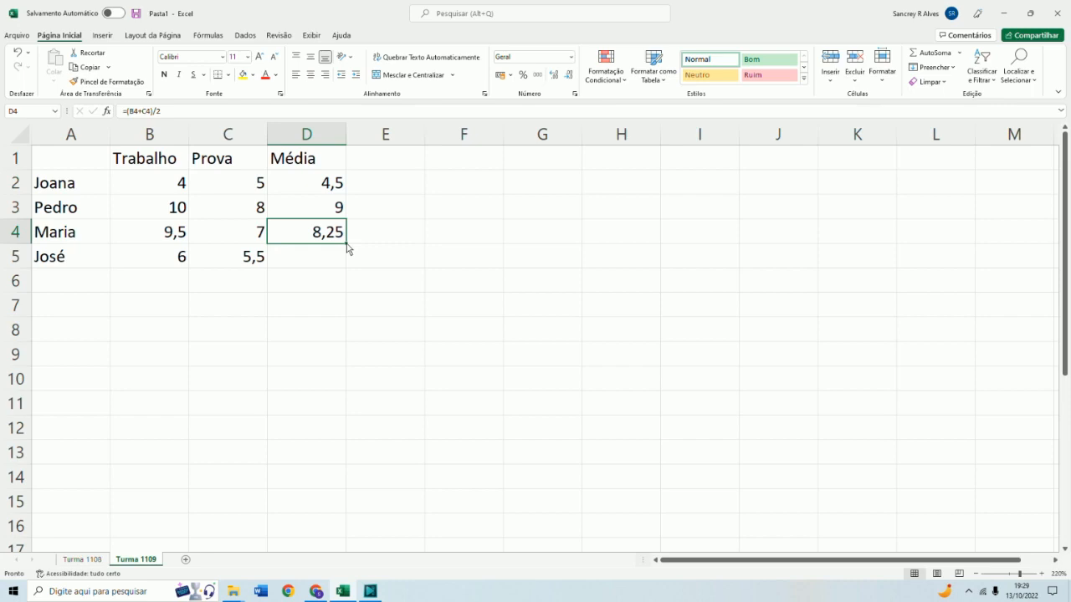
pyautogui.click(337, 183)
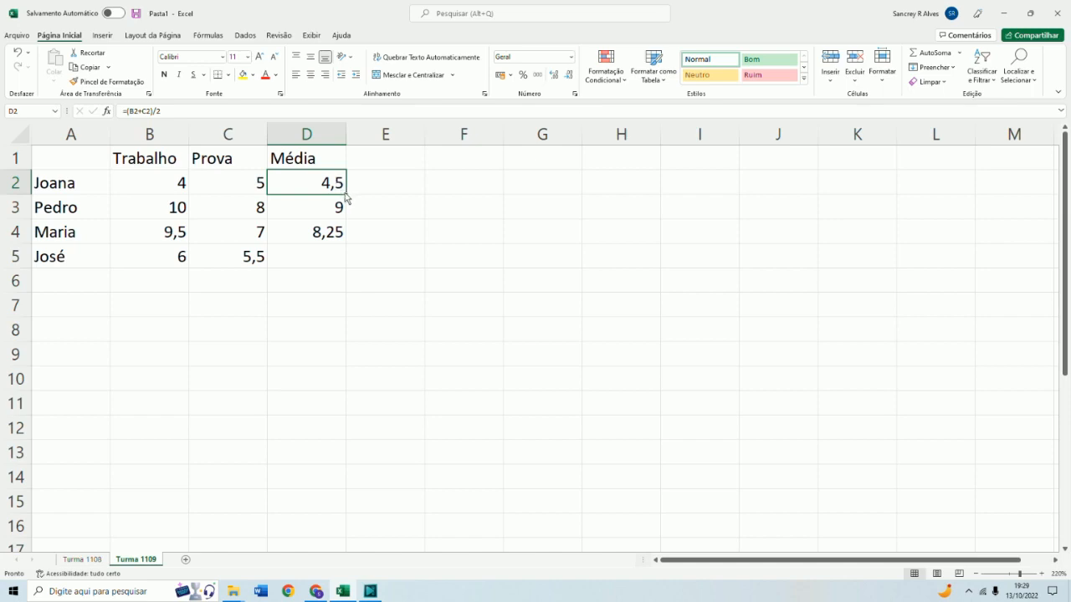
pyautogui.moveTo(345, 194); pyautogui.dragTo(350, 273)
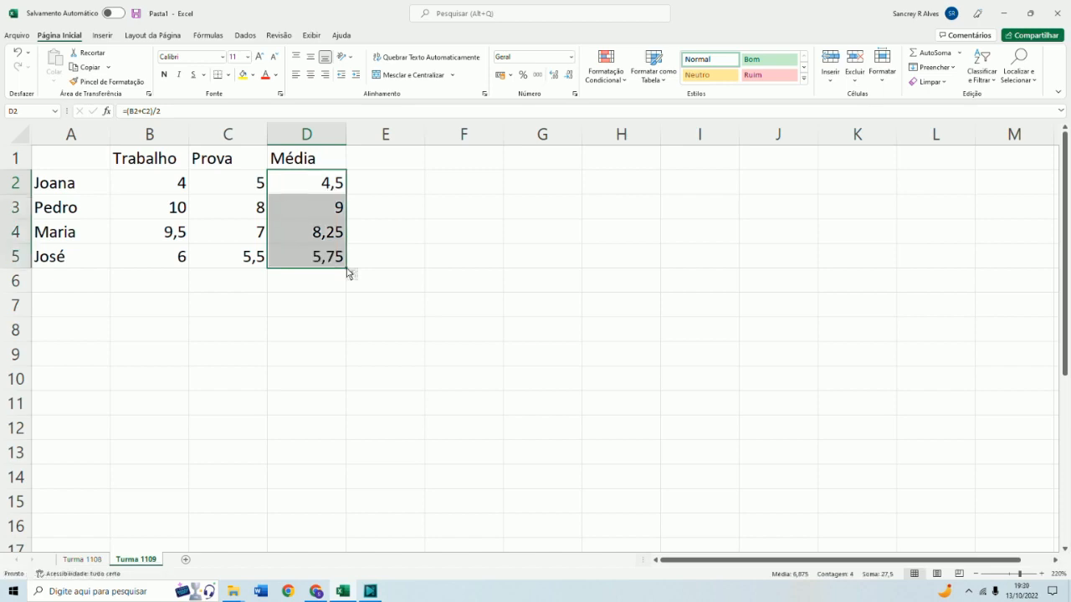
# Format the grade range B2:D5 as Number with one decimal place
pyautogui.click(172, 186)
pyautogui.click(229, 191)
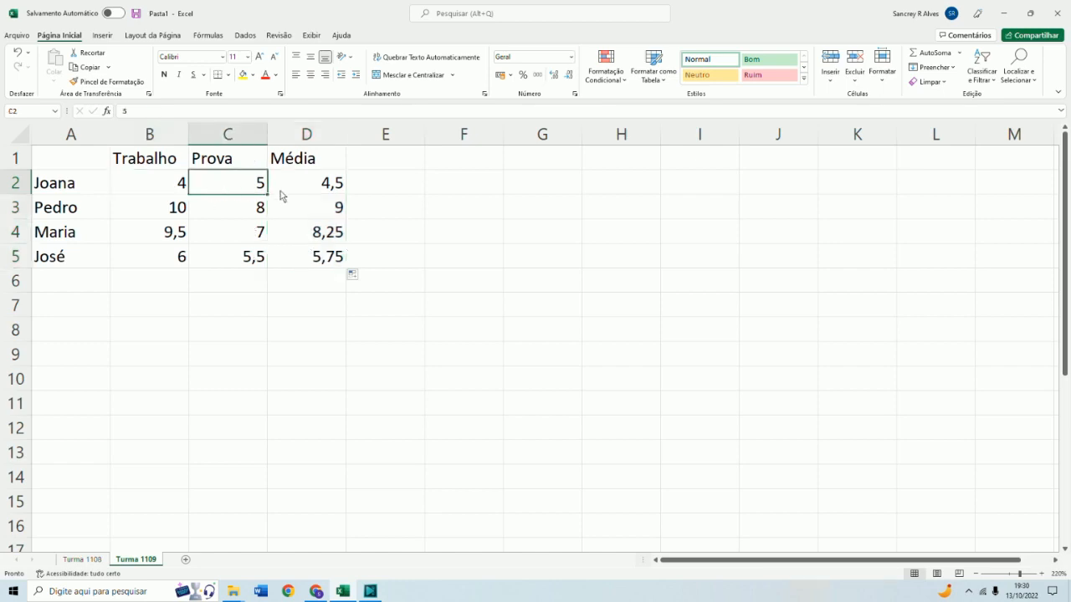
pyautogui.click(147, 186)
pyautogui.moveTo(147, 186); pyautogui.dragTo(320, 268)
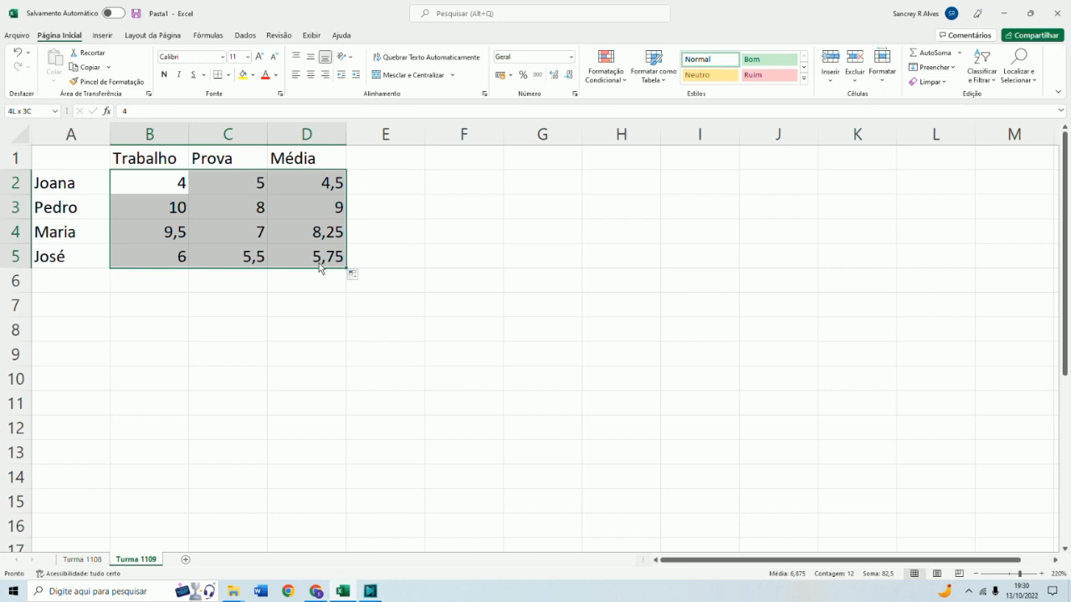
pyautogui.rightClick(230, 222)
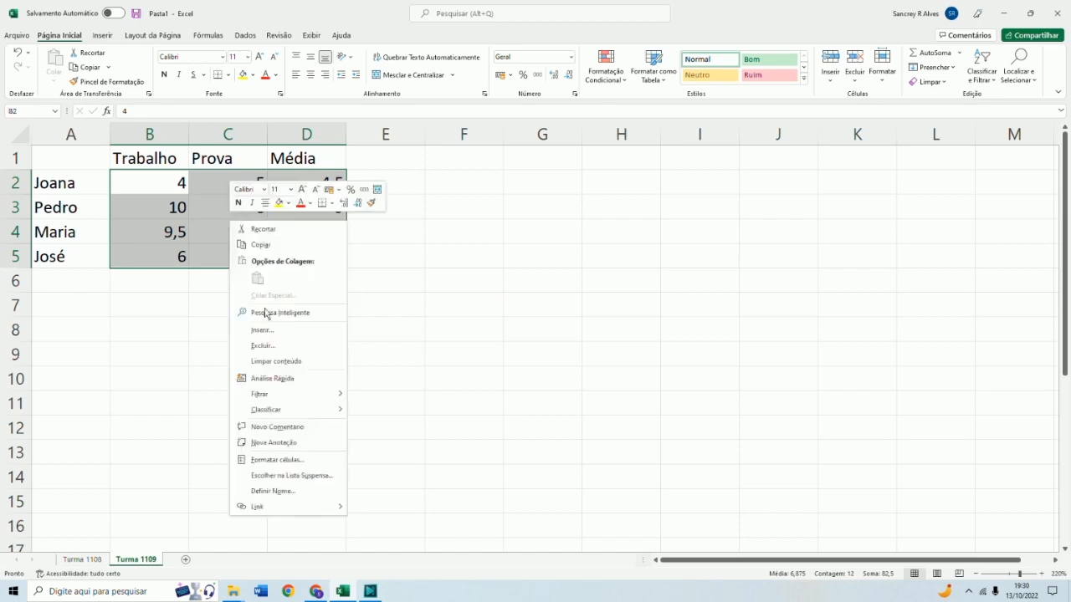
pyautogui.click(290, 466)
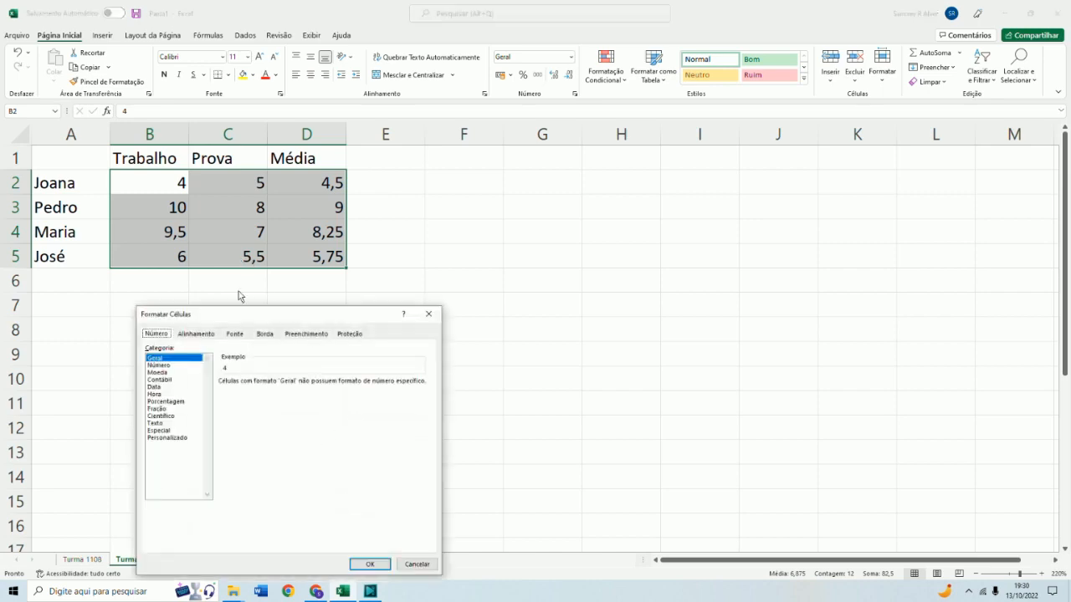
pyautogui.click(174, 366)
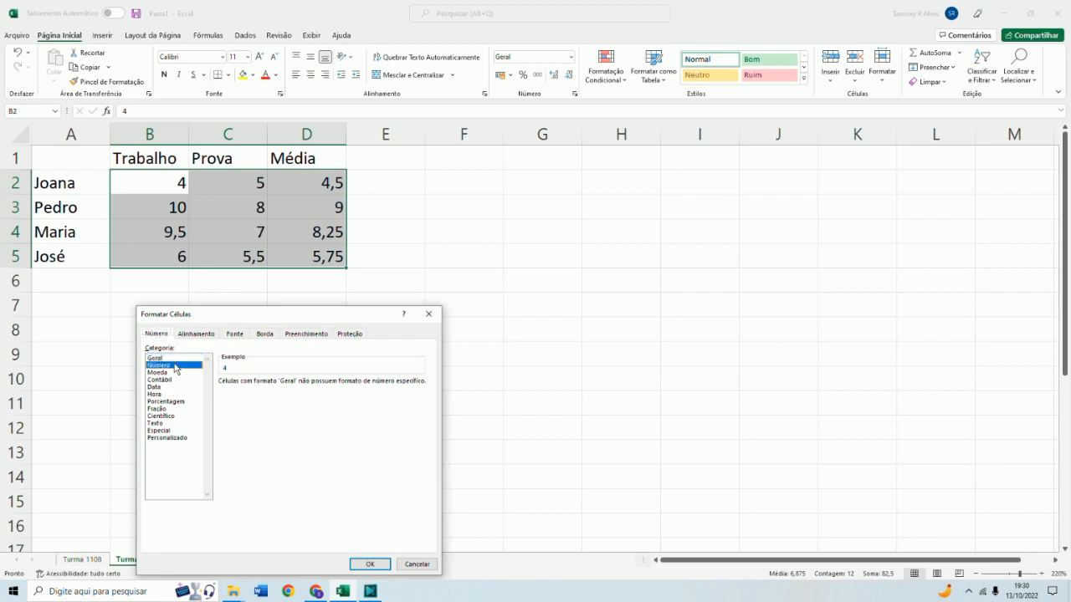
pyautogui.click(186, 334)
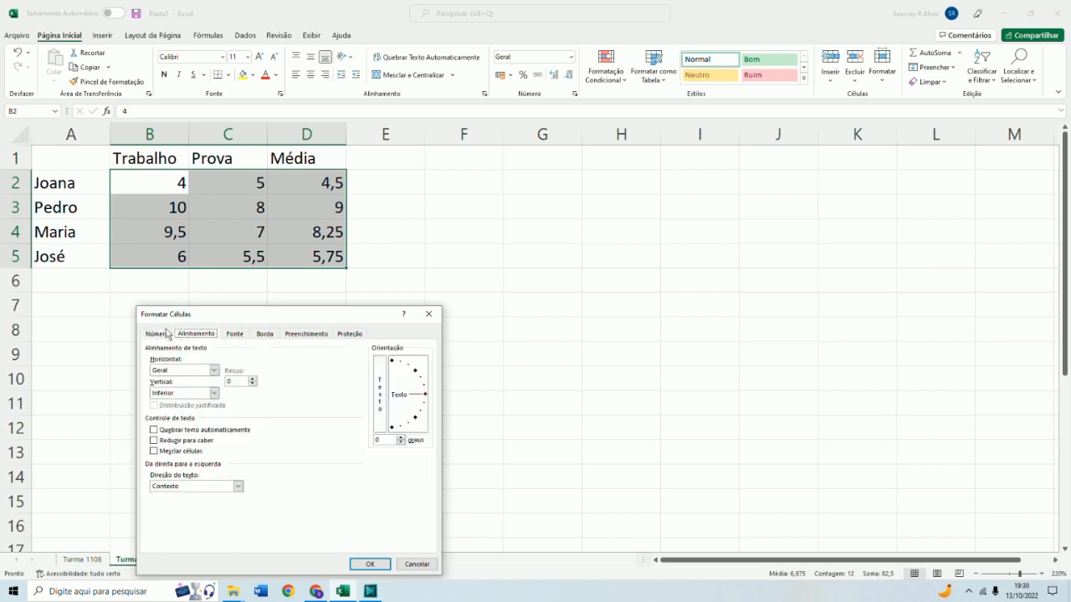
pyautogui.click(164, 334)
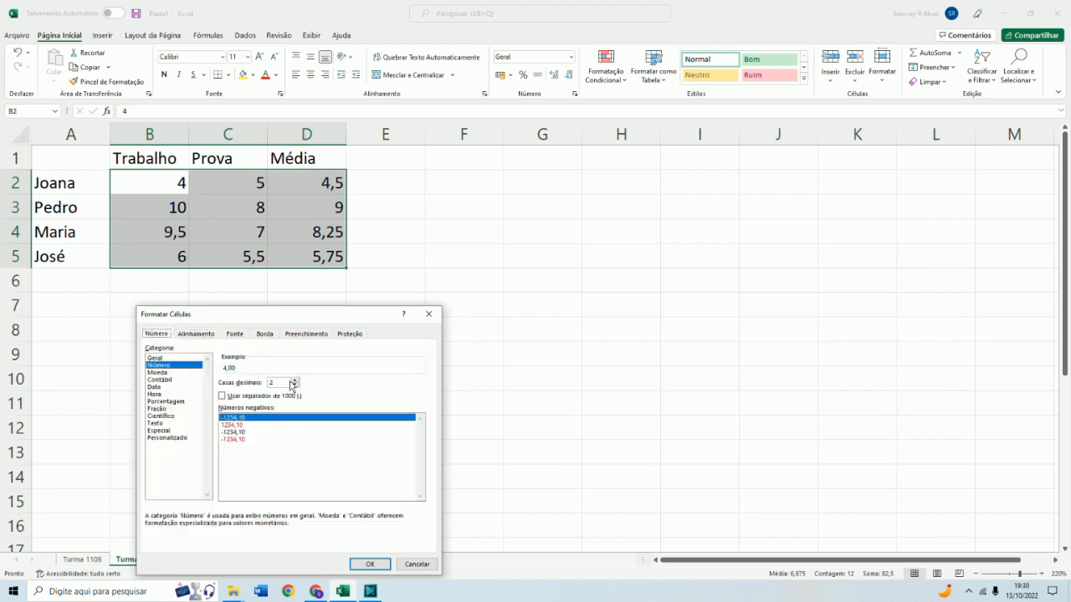
pyautogui.click(295, 385)
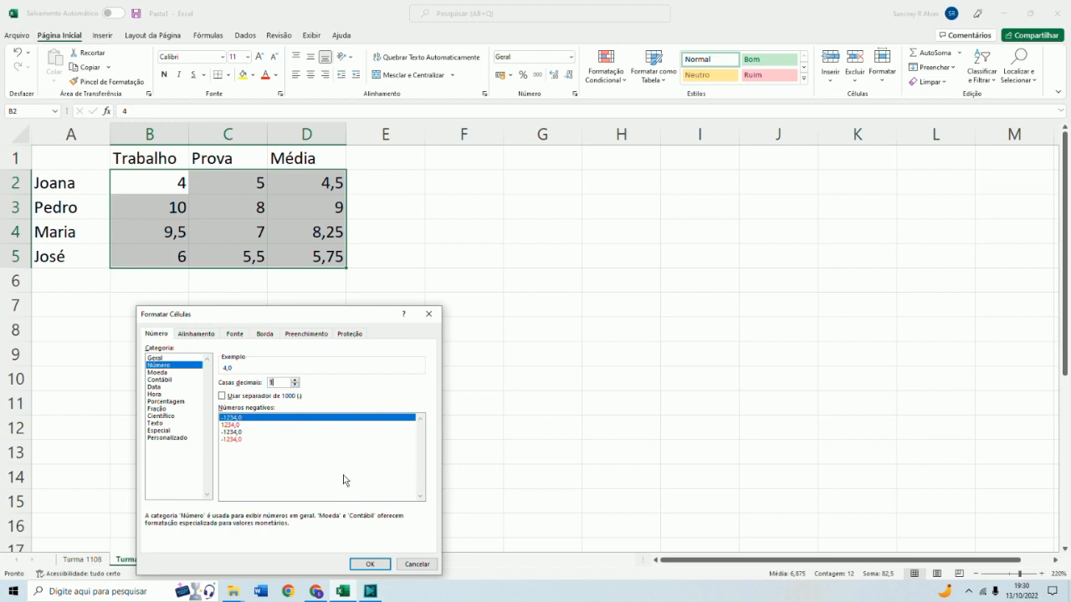
pyautogui.click(370, 564)
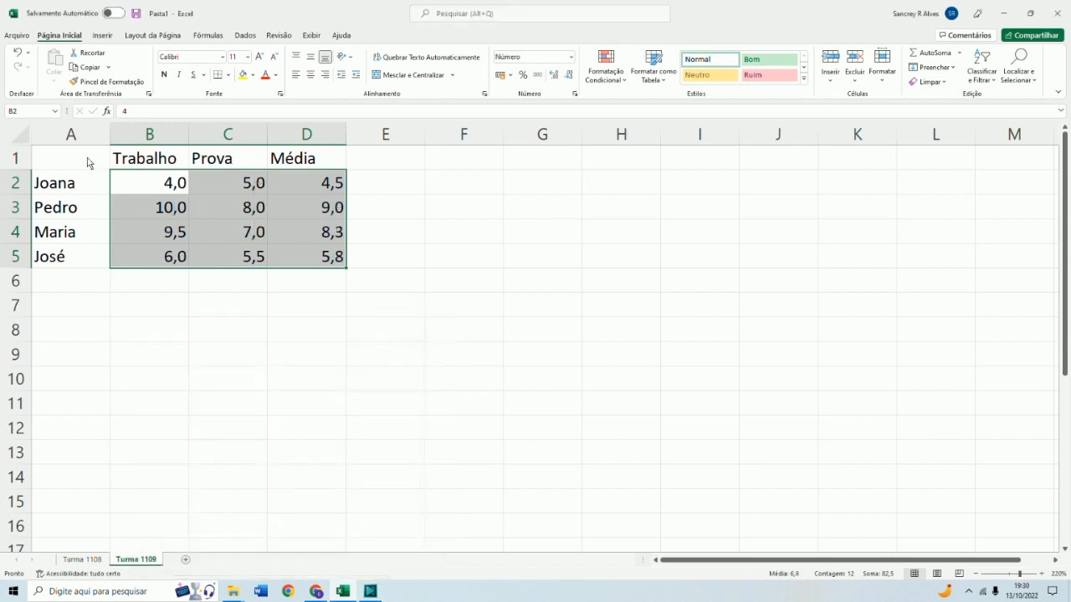
# Enter the label "Média da Turma" in cell C7
pyautogui.click(215, 309)
pyautogui.moveTo(233, 591)
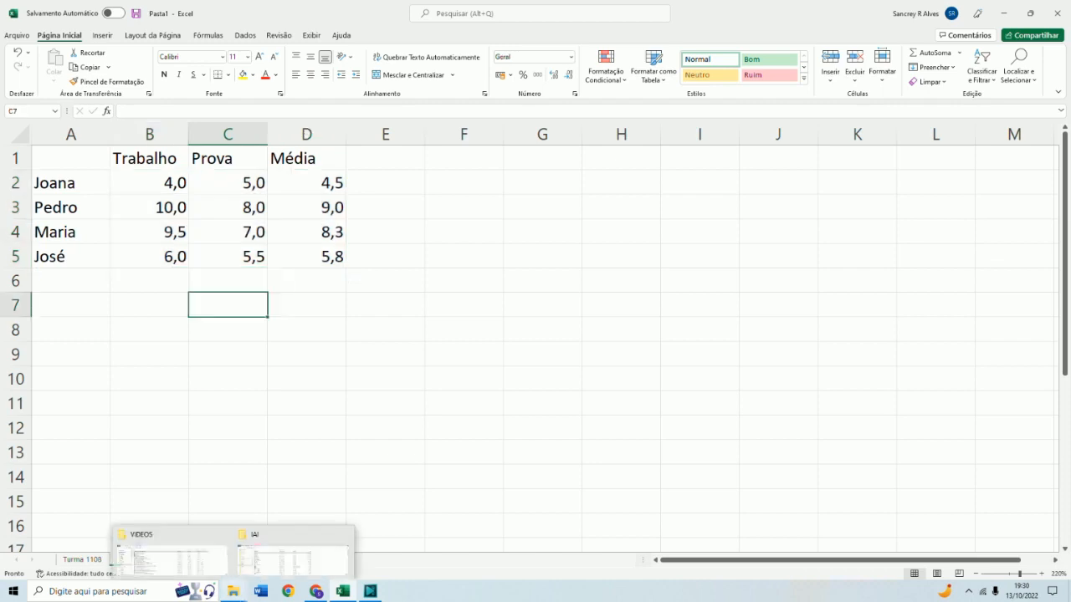
pyautogui.write('Média')
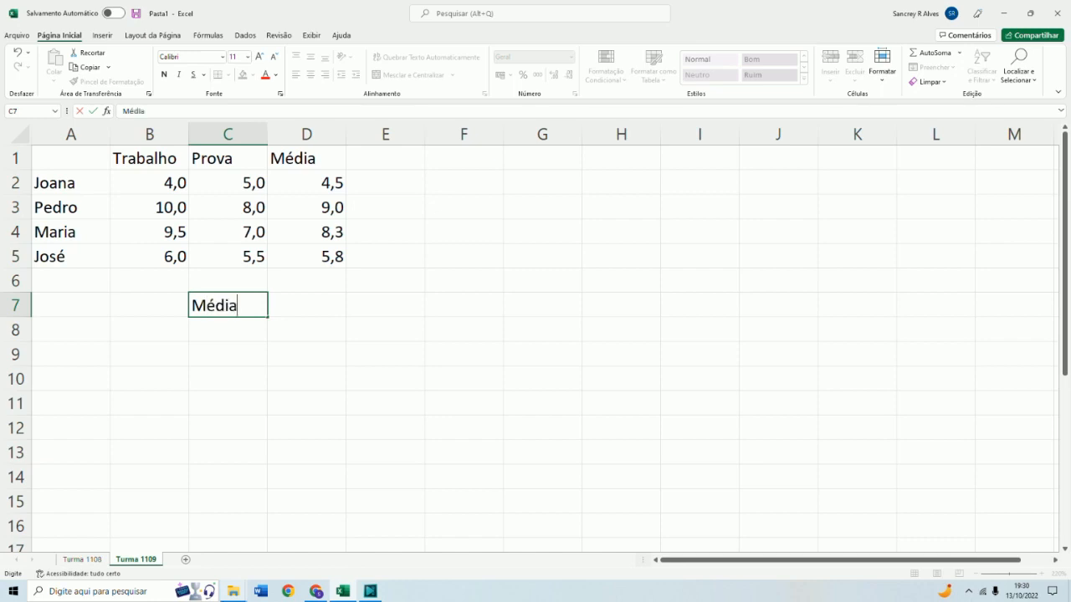
pyautogui.write(' da Turma')
pyautogui.press('Return')
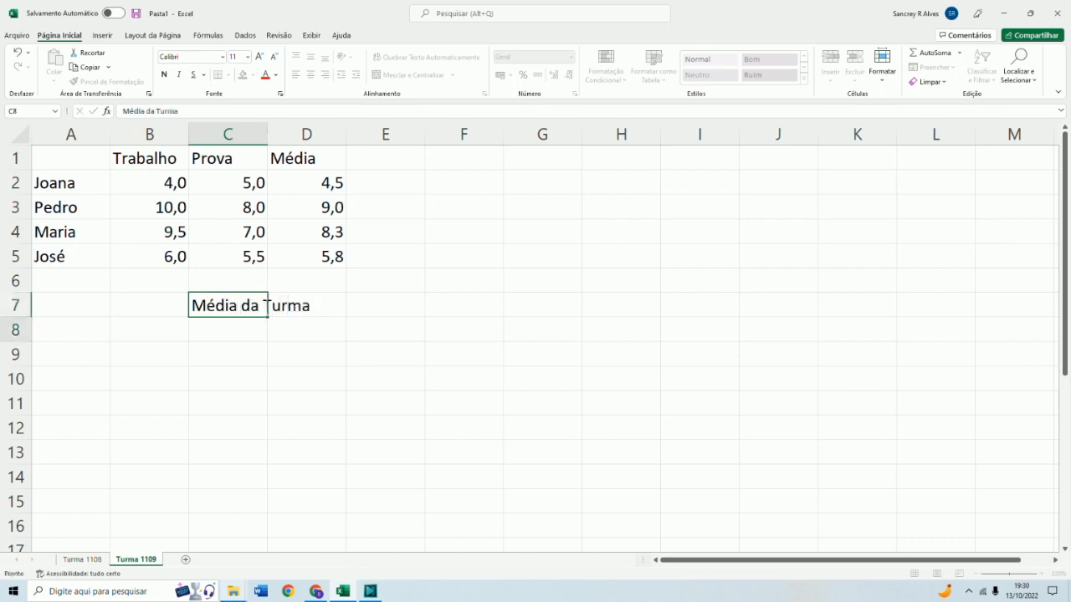
pyautogui.click(332, 306)
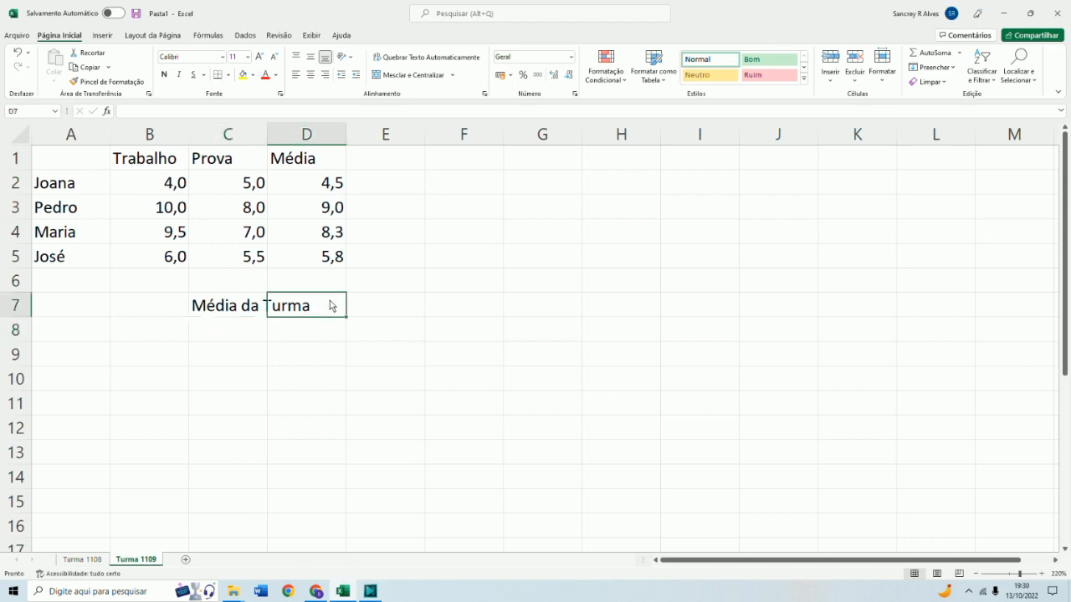
pyautogui.click(240, 310)
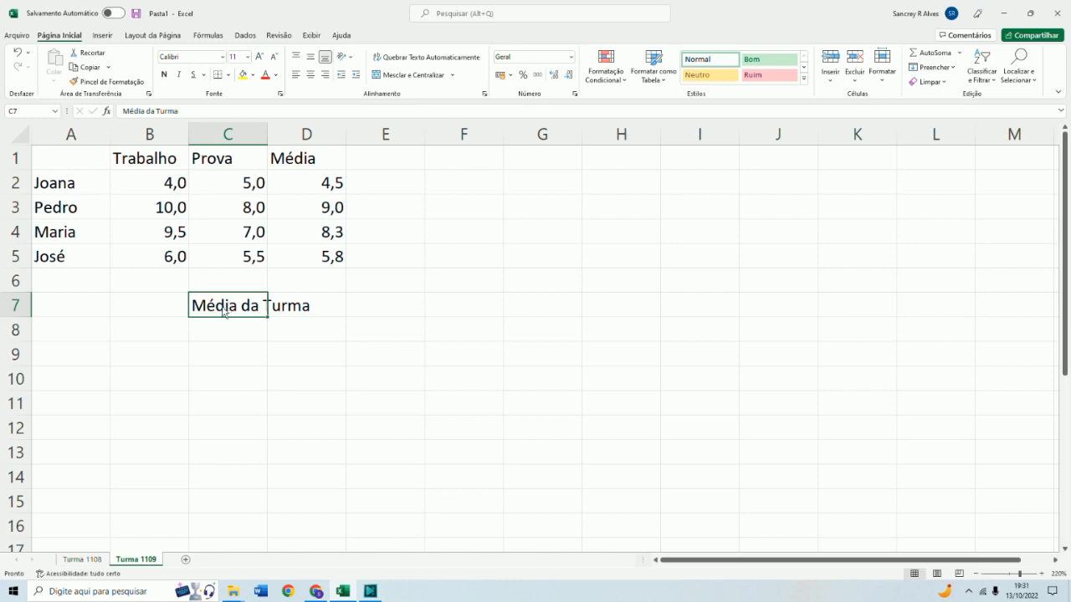
pyautogui.rightClick(223, 312)
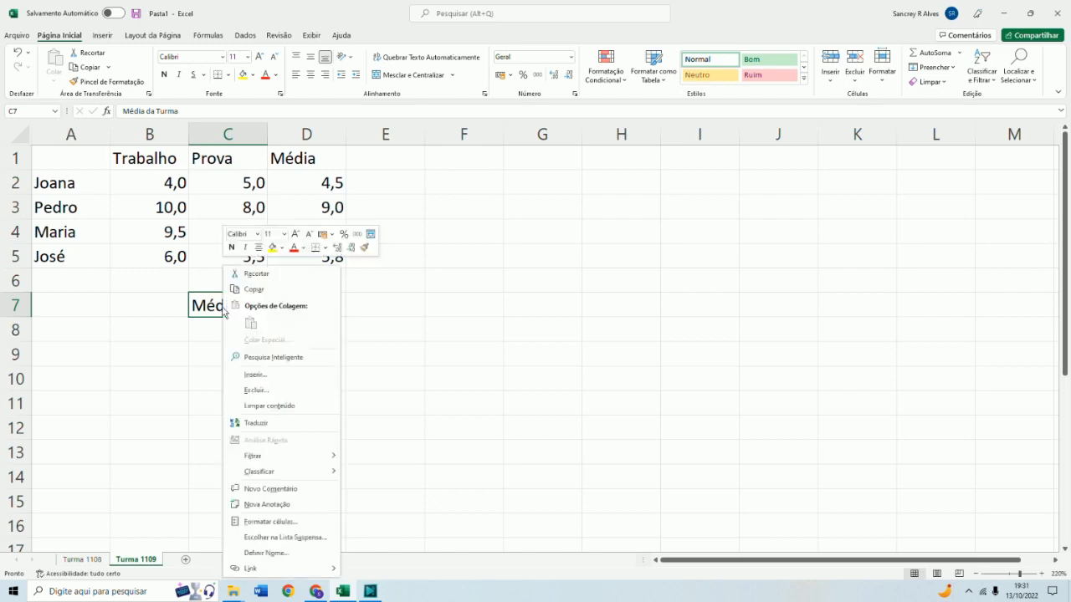
pyautogui.click(264, 522)
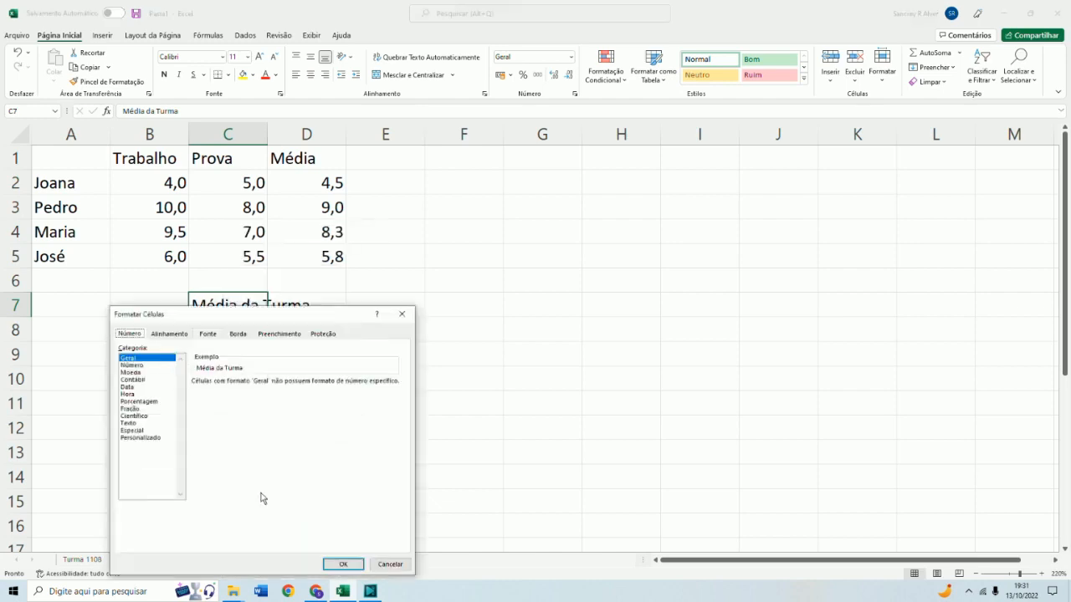
pyautogui.click(166, 336)
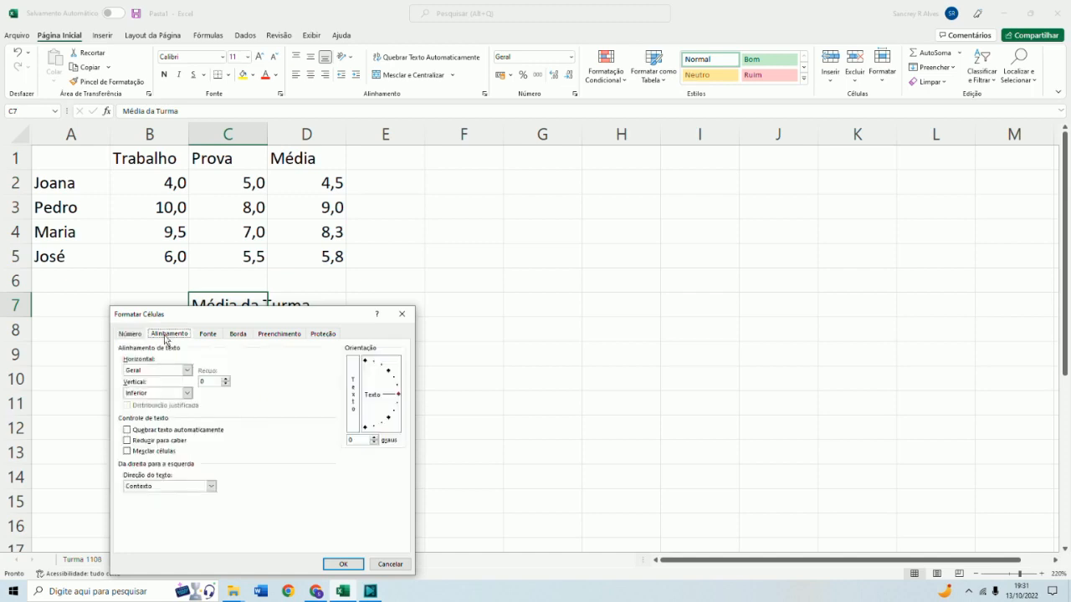
pyautogui.click(160, 431)
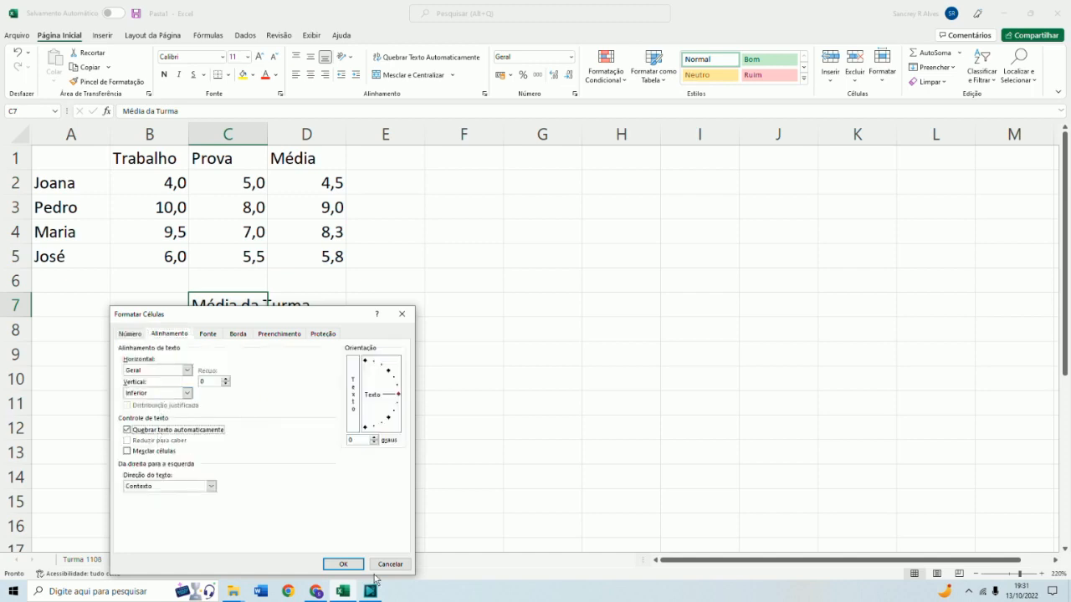
pyautogui.click(401, 314)
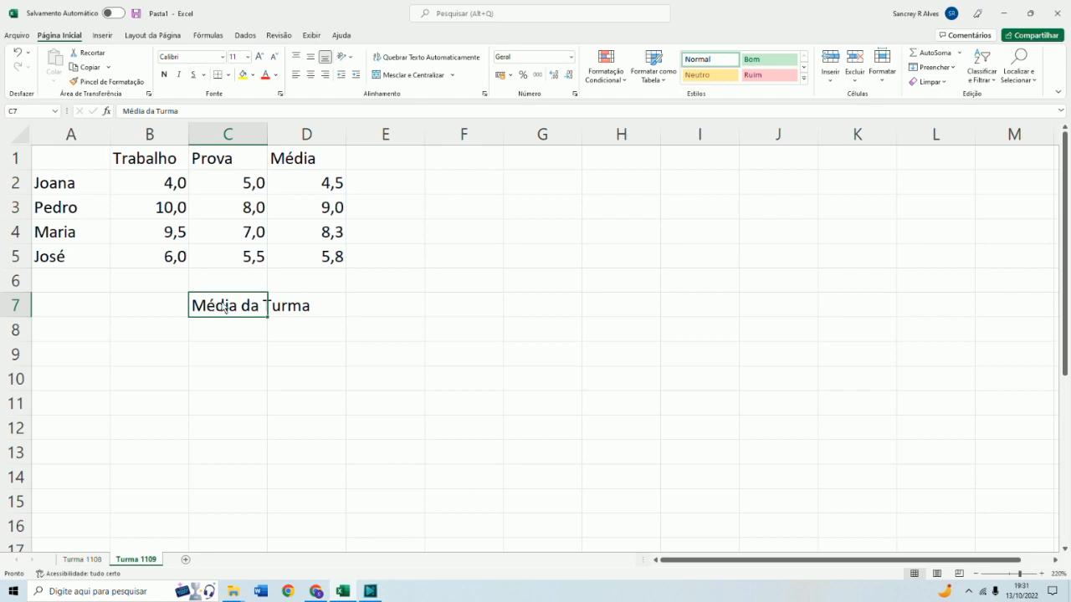
# Turn on wrap text for cell C7 so its label fits on two lines
pyautogui.rightClick(238, 313)
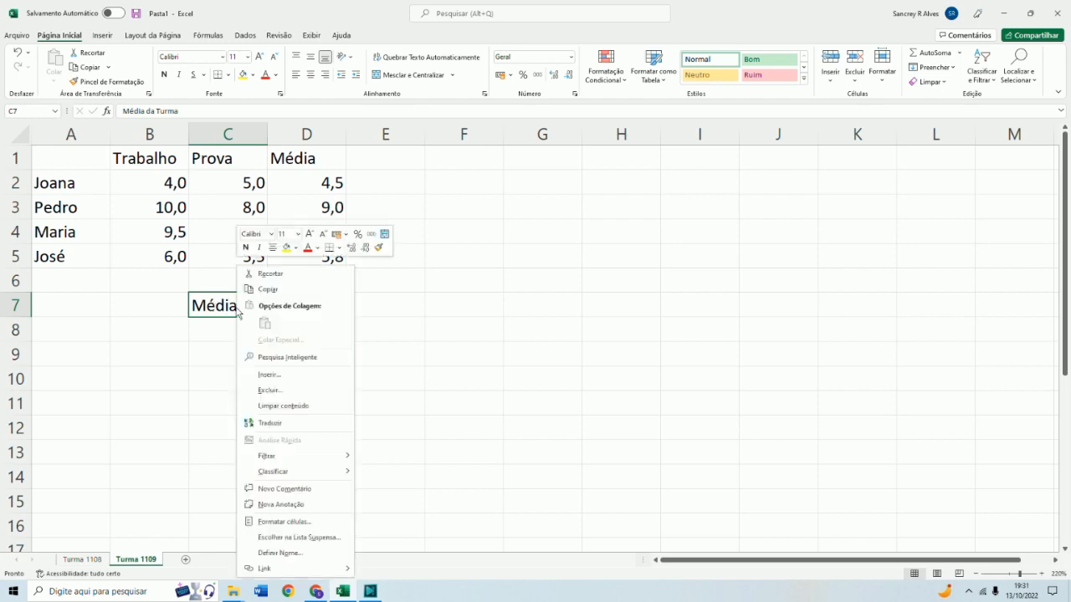
pyautogui.click(295, 523)
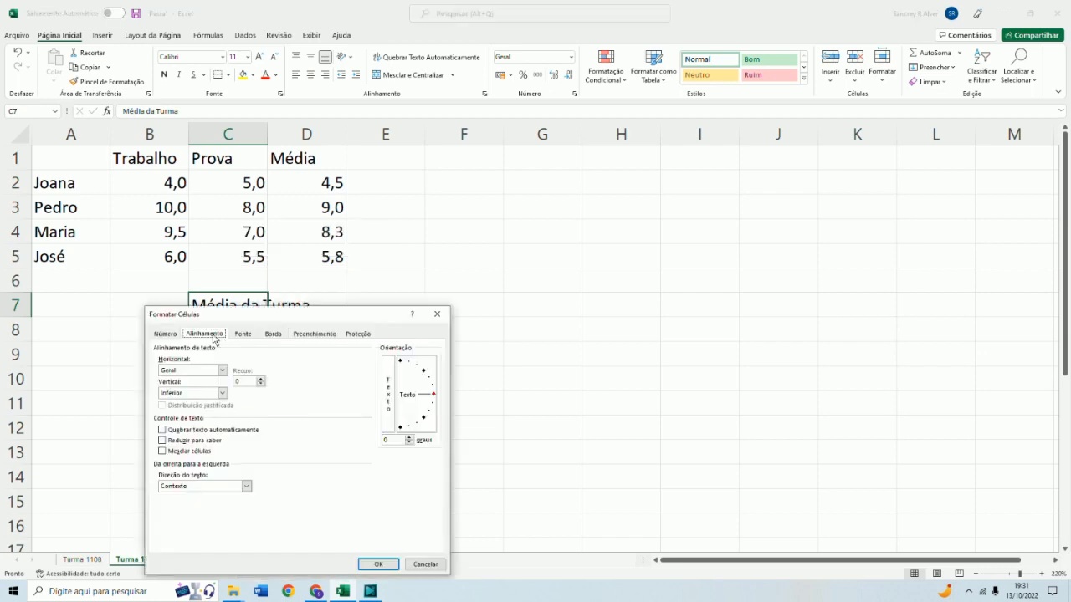
pyautogui.click(172, 431)
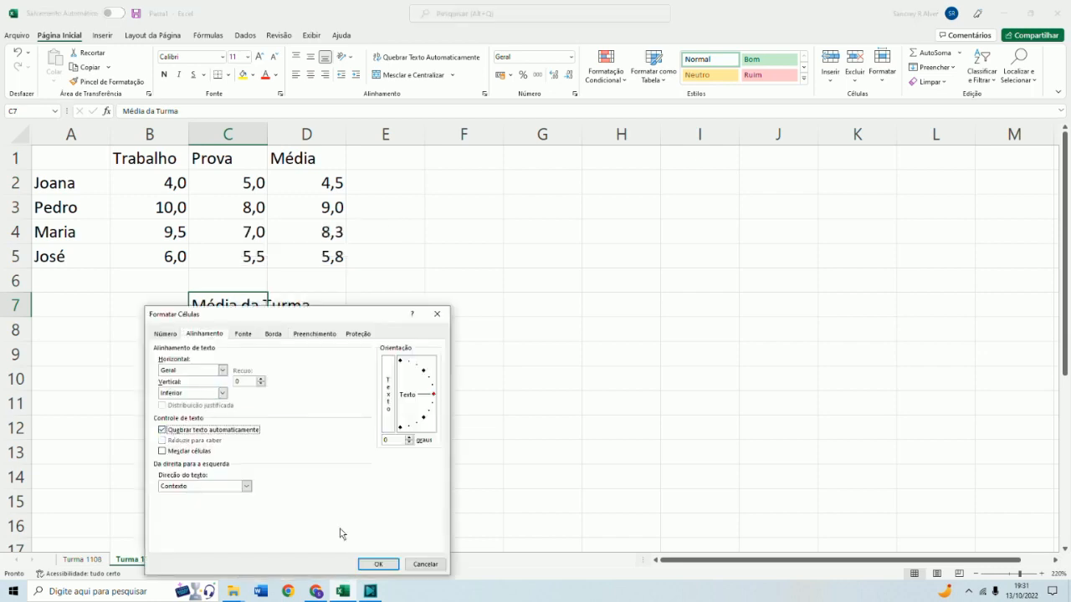
pyautogui.click(378, 564)
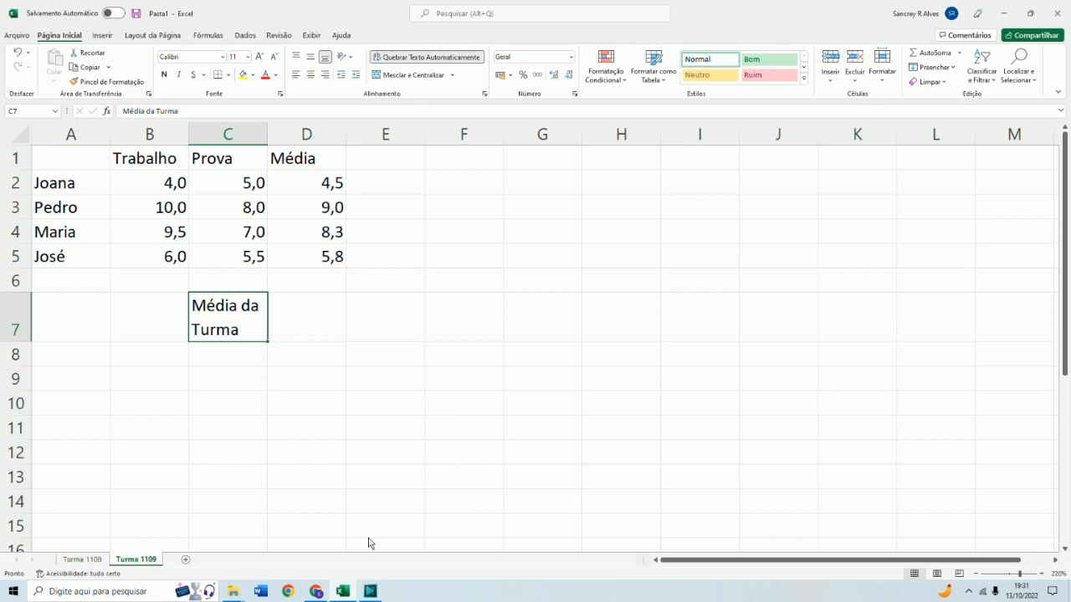
# Enter the class average formula =(D2+D3+D4+D5)/4 in cell D7
pyautogui.click(290, 316)
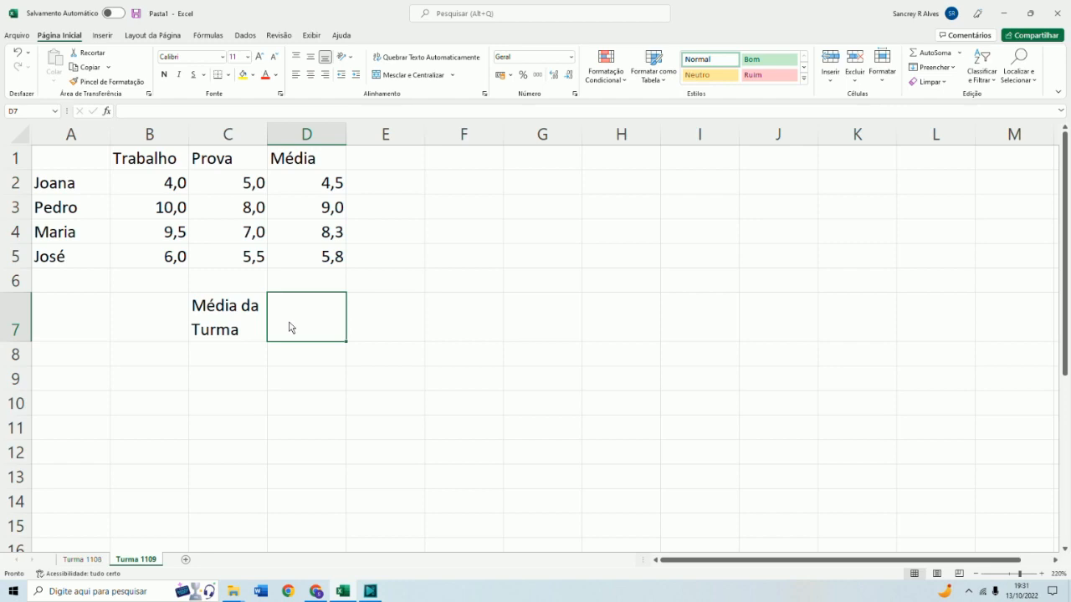
pyautogui.write('=(d')
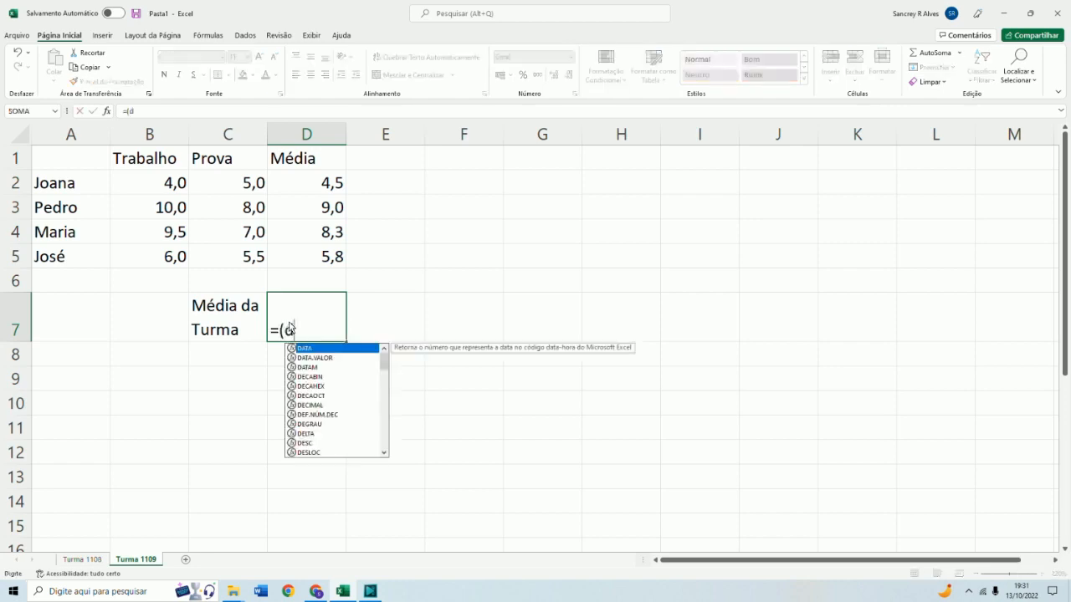
pyautogui.write('2+')
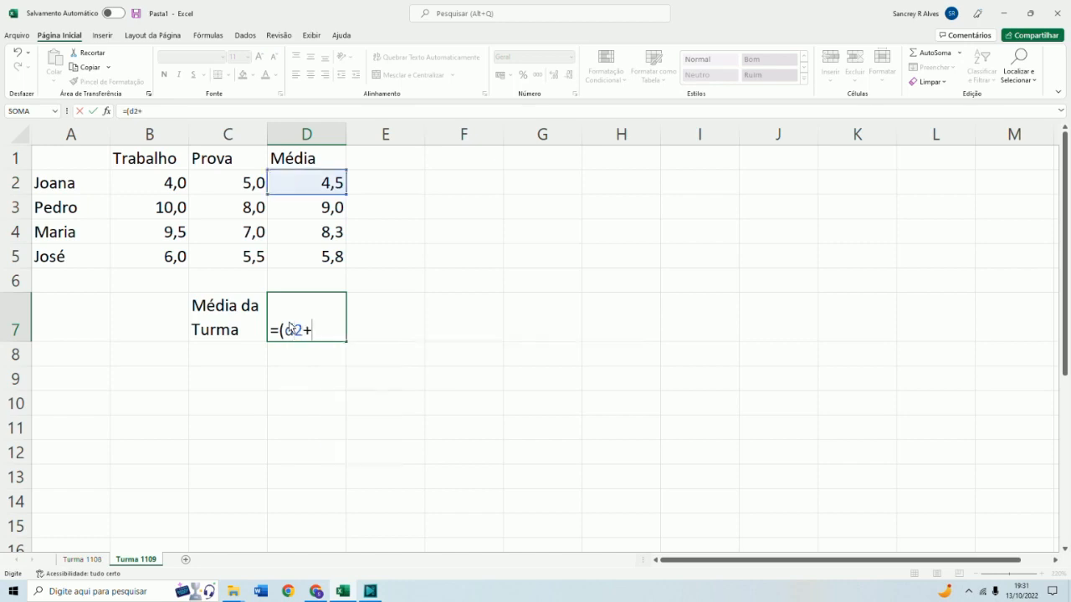
pyautogui.write('d3+')
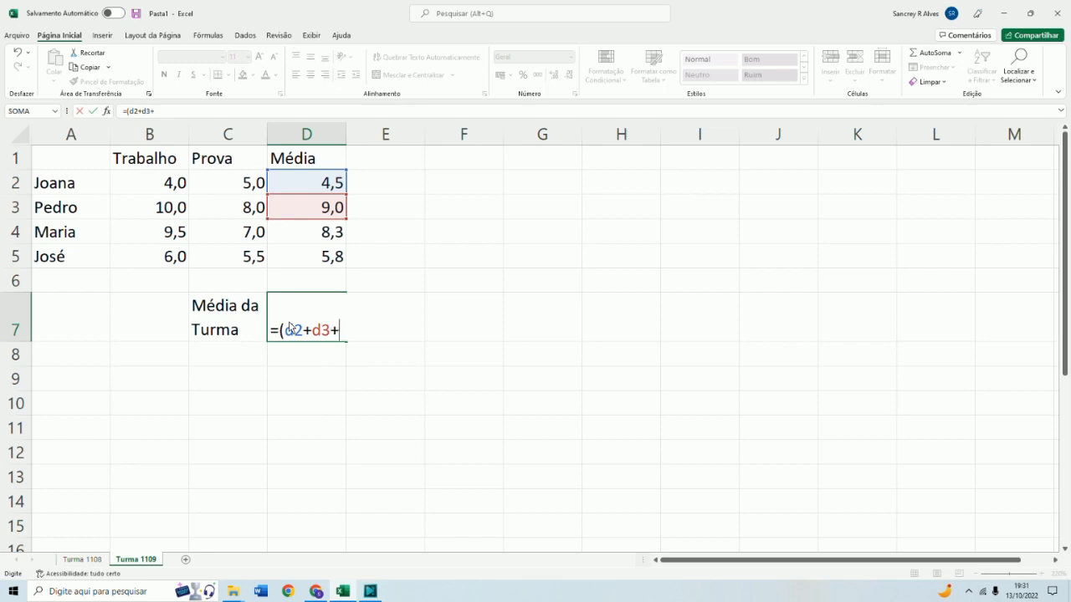
pyautogui.write('d4+d50')
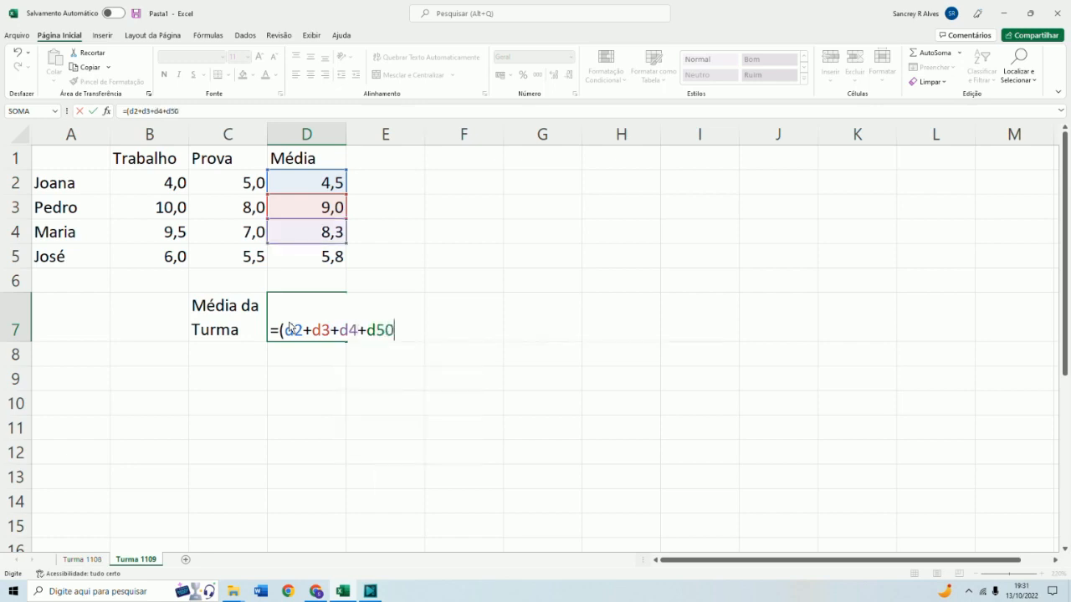
pyautogui.press('BackSpace')
pyautogui.write(')')
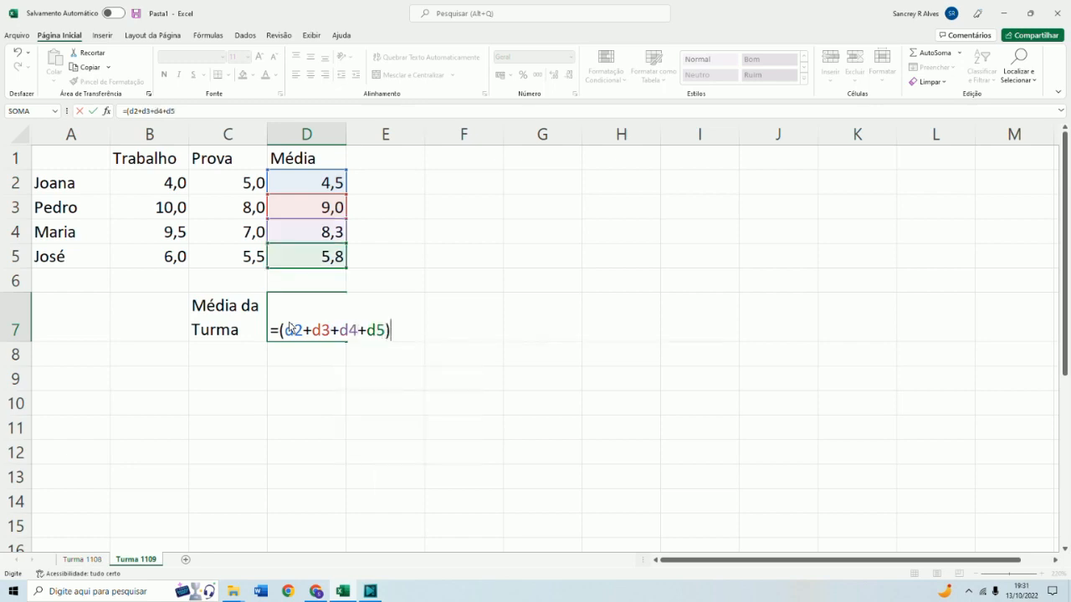
pyautogui.write('/4')
pyautogui.press('Return')
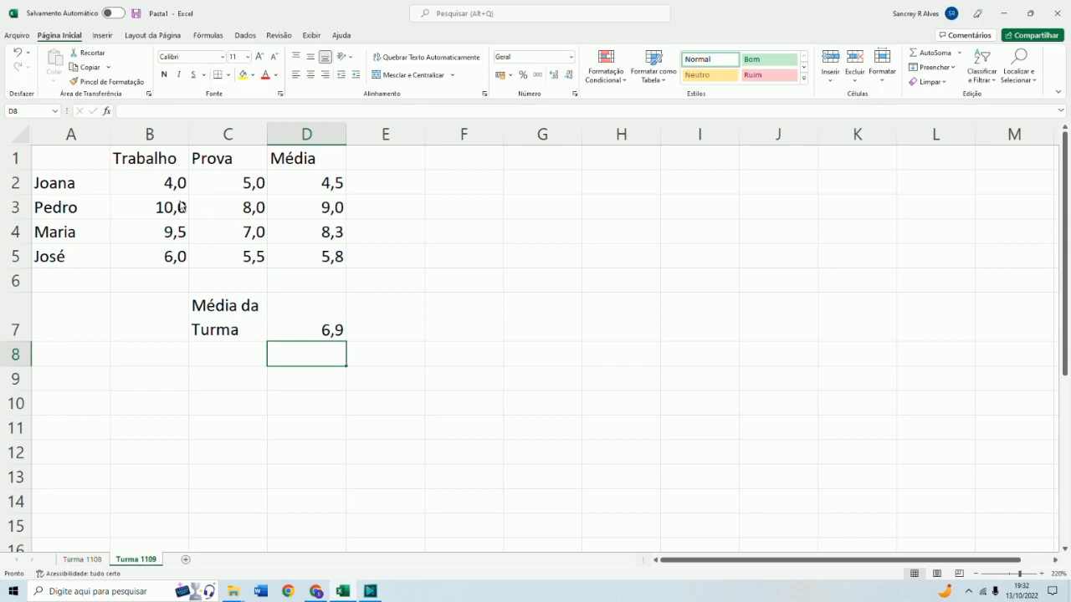
# Change Joana's Prova grade in C2 to 6 and inspect the dependent average formulas
pyautogui.click(224, 184)
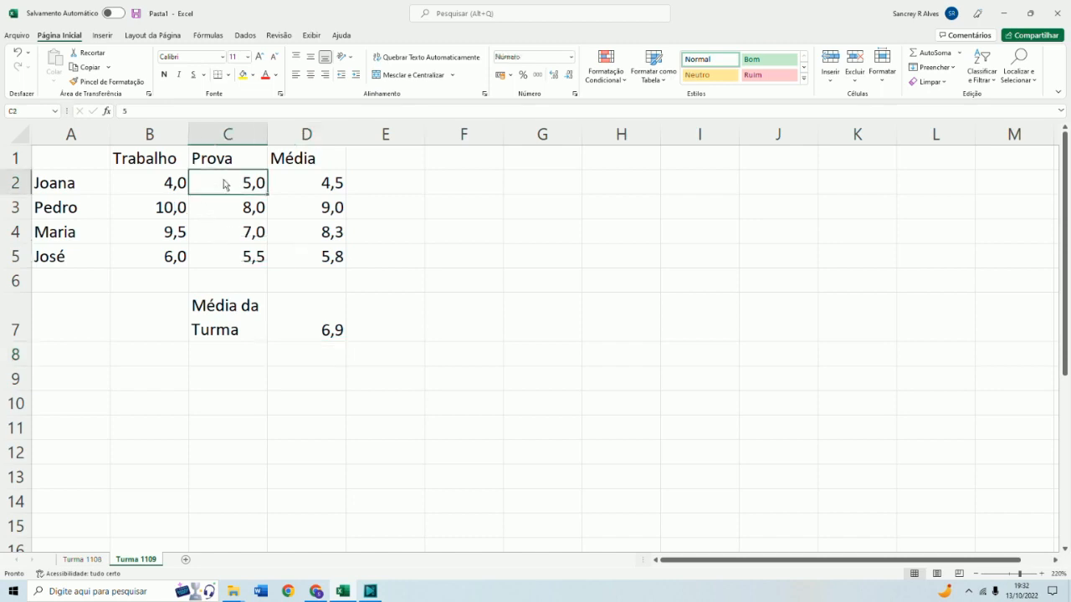
pyautogui.write('6')
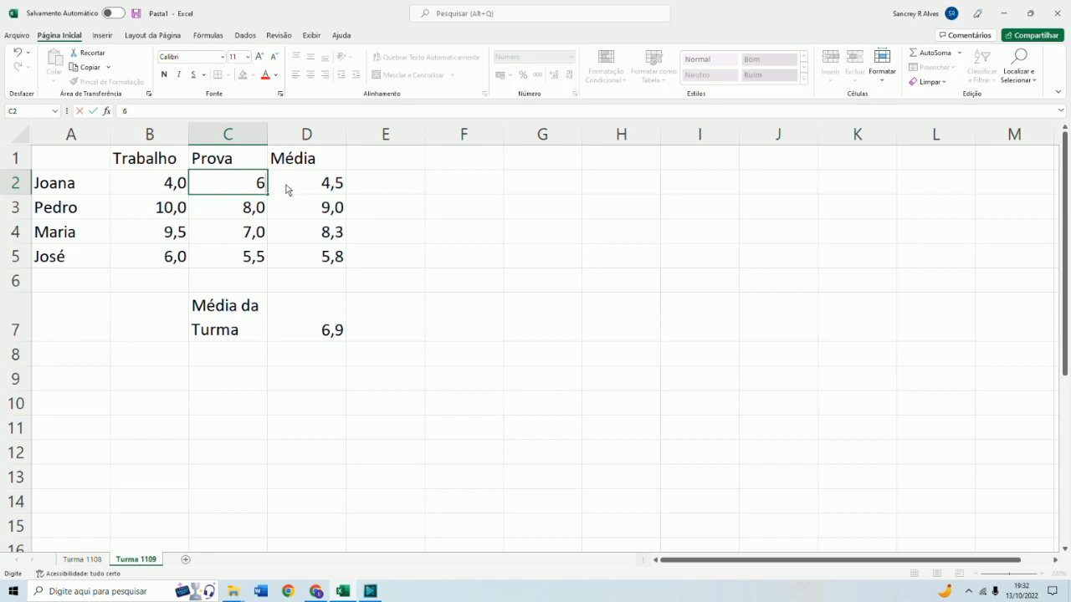
pyautogui.click(287, 189)
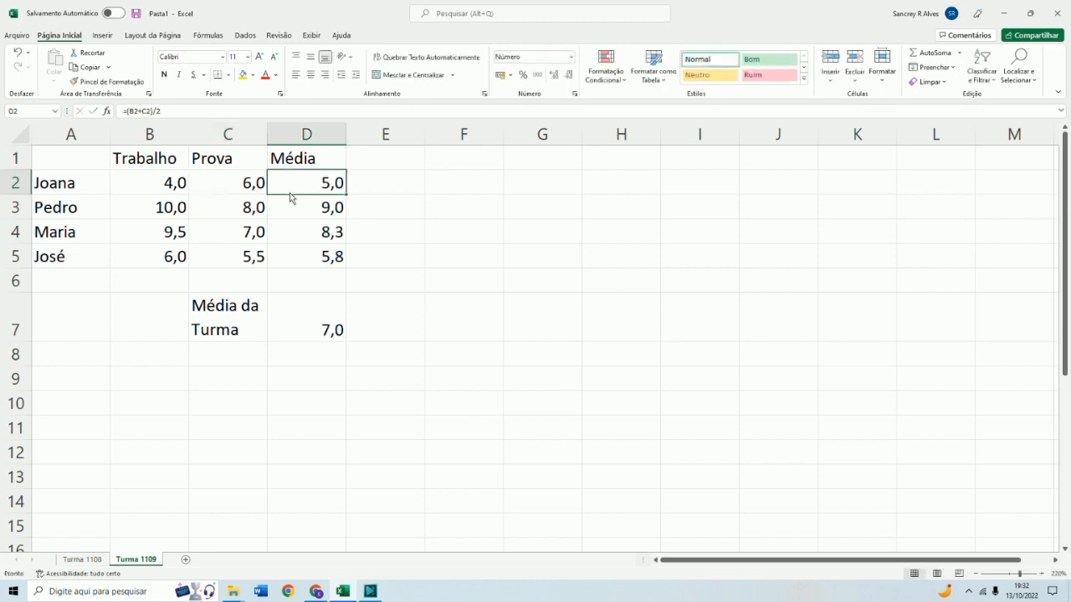
pyautogui.click(299, 330)
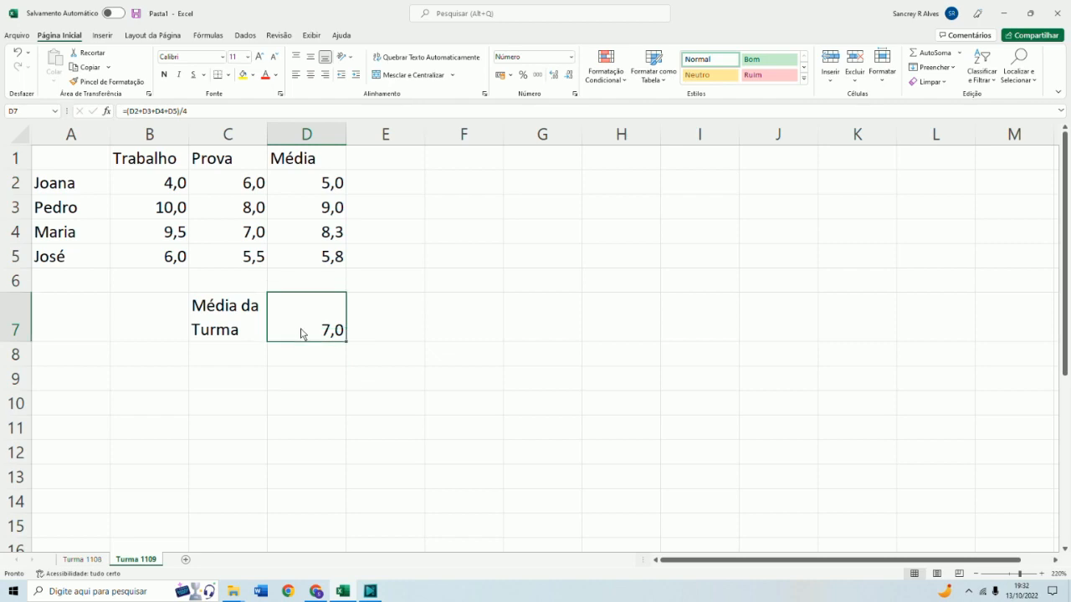
pyautogui.click(176, 219)
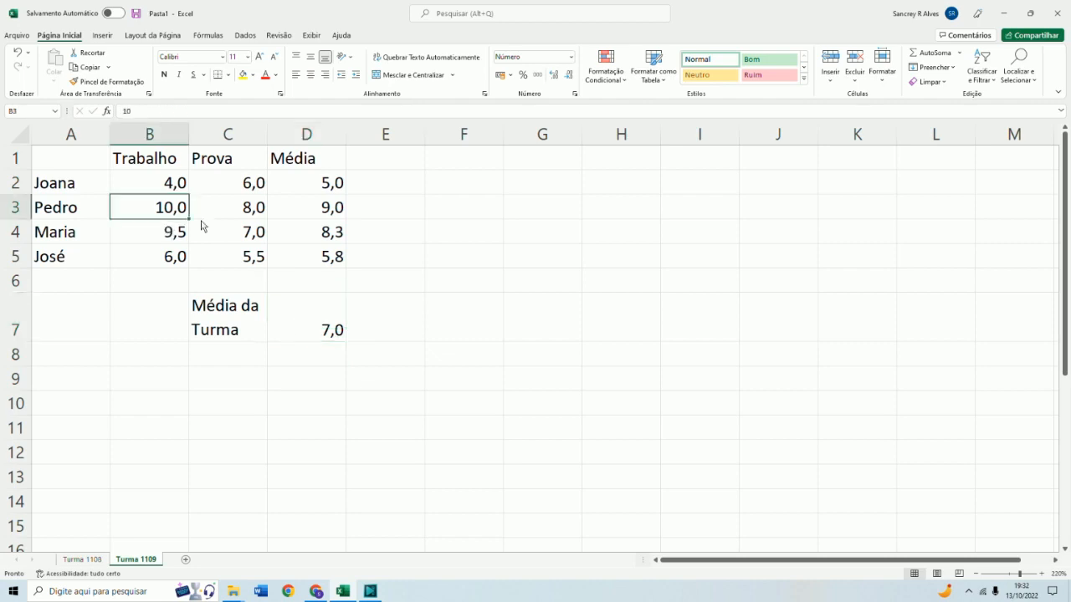
# Review the student grade rows and the average formulas in column D of the Turma 1109 table
pyautogui.press('Right')
pyautogui.press('Right')
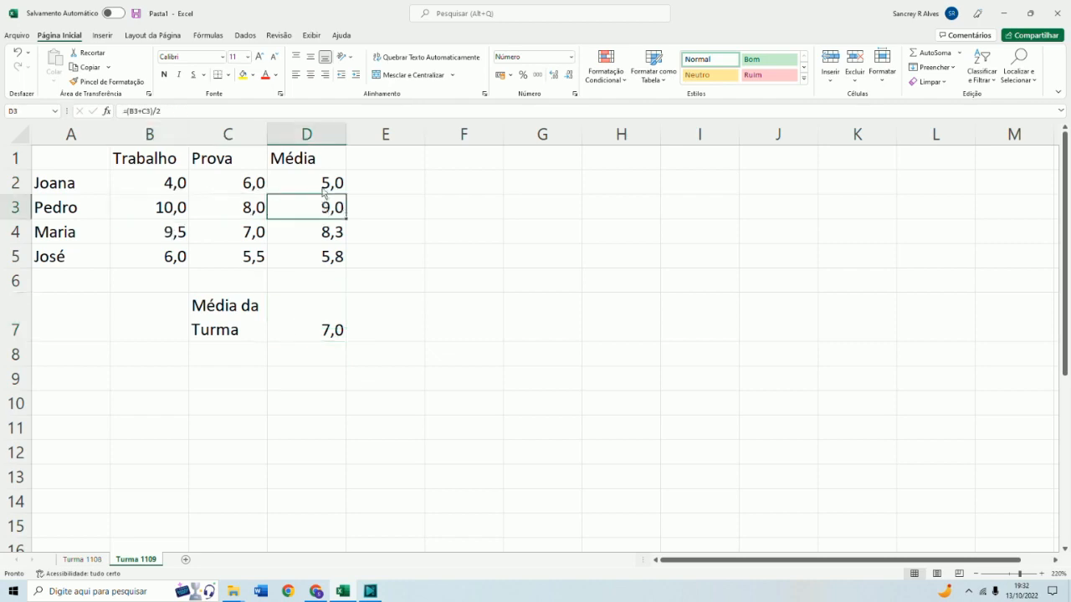
pyautogui.click(178, 238)
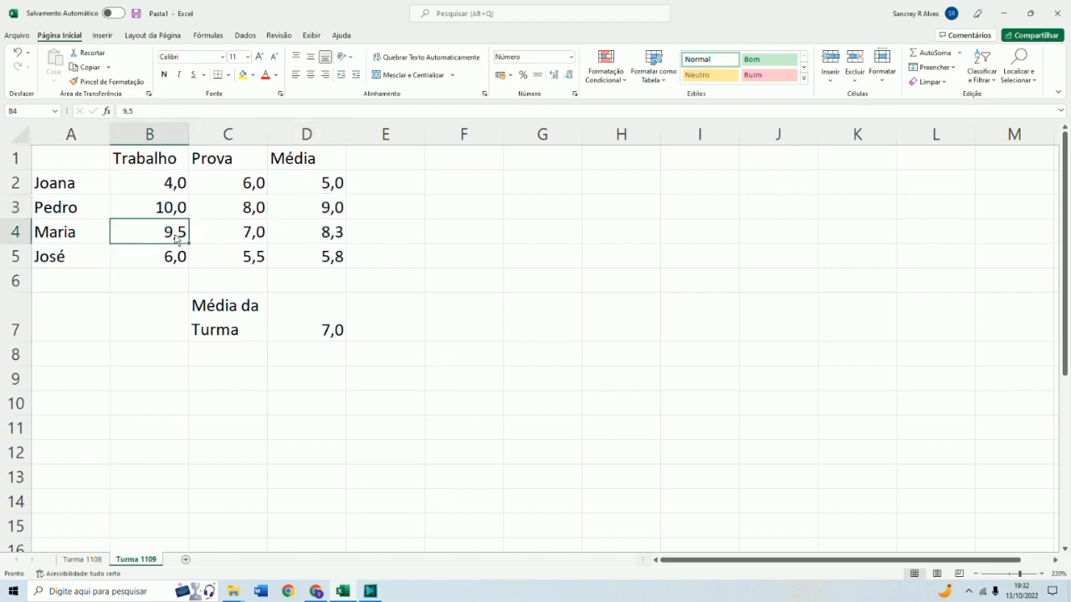
pyautogui.moveTo(165, 188); pyautogui.dragTo(256, 193)
pyautogui.moveTo(156, 209); pyautogui.dragTo(234, 212)
pyautogui.moveTo(160, 241); pyautogui.dragTo(234, 237)
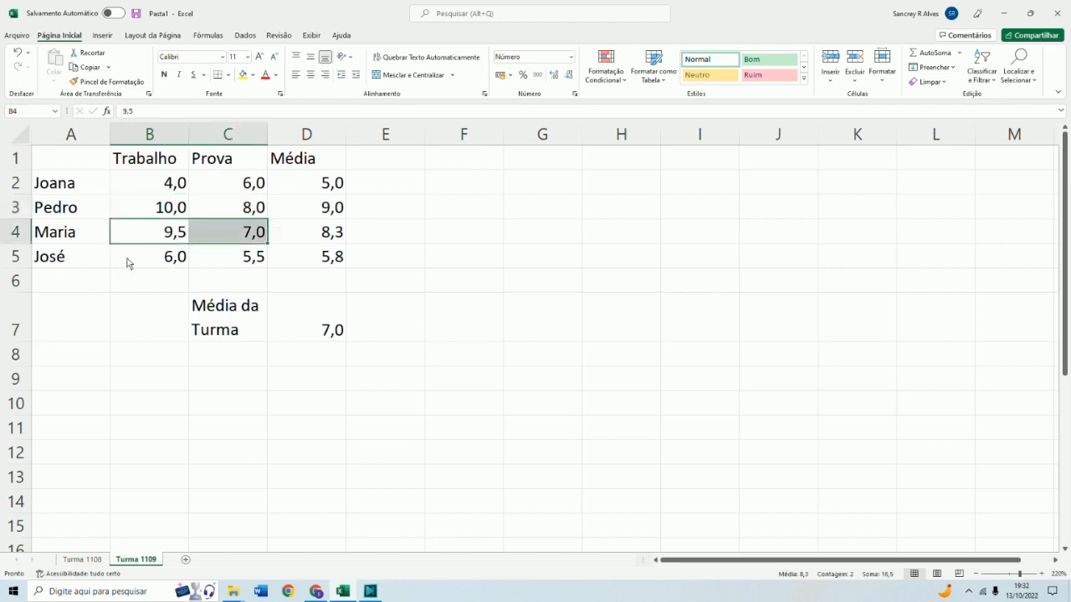
pyautogui.moveTo(127, 263); pyautogui.dragTo(216, 261)
pyautogui.moveTo(335, 184); pyautogui.dragTo(325, 262)
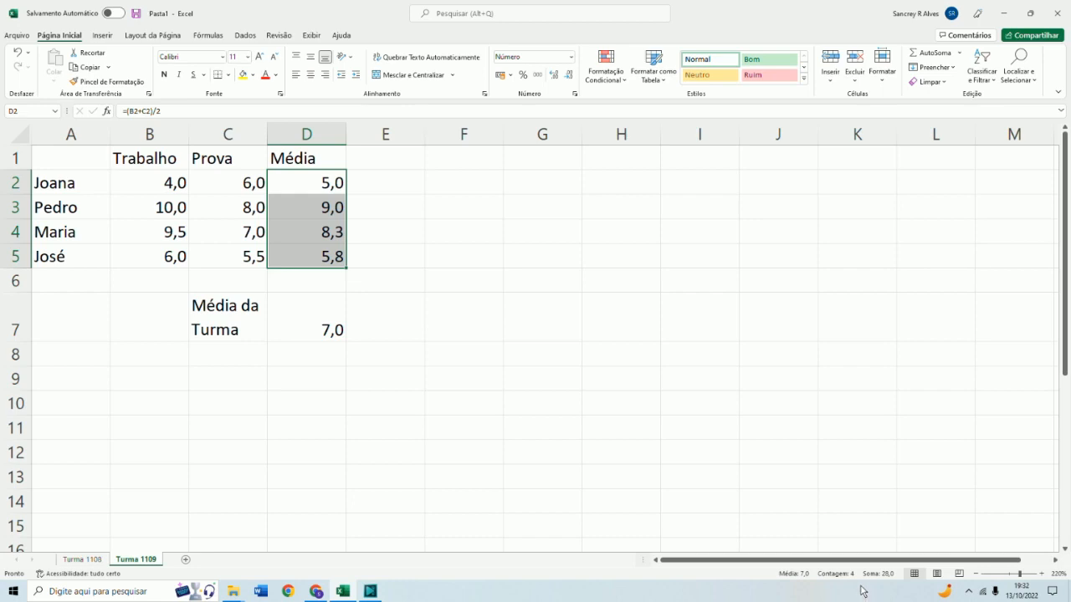
pyautogui.click(972, 593)
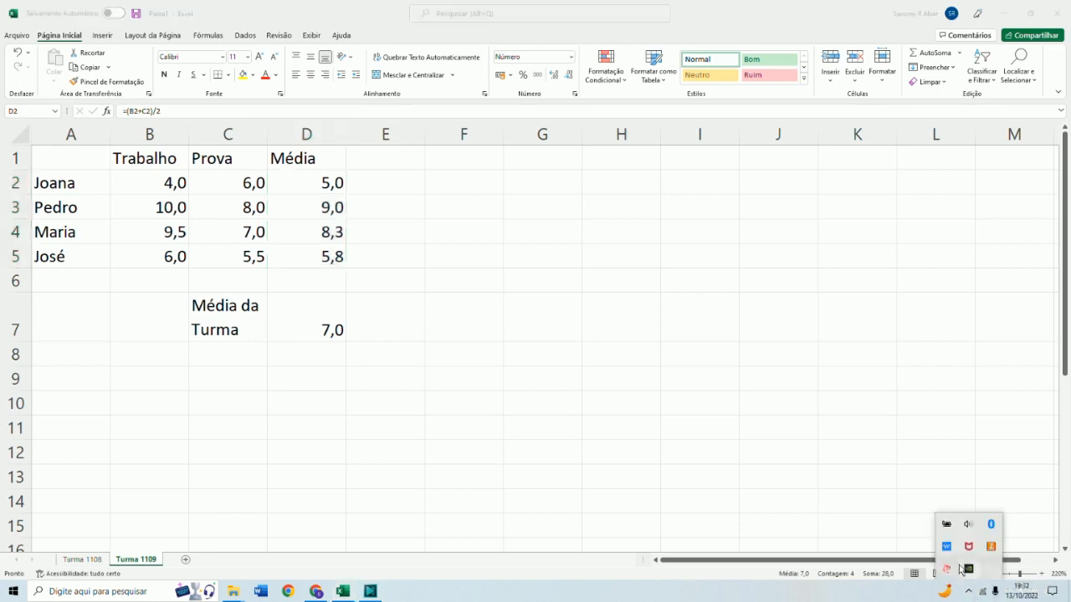
pyautogui.rightClick(949, 569)
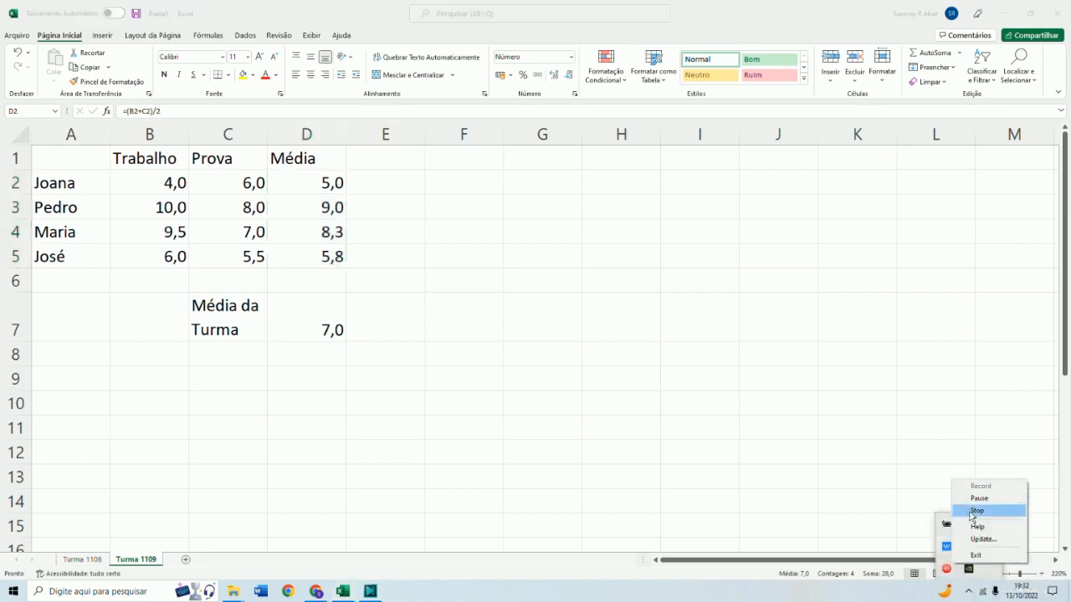